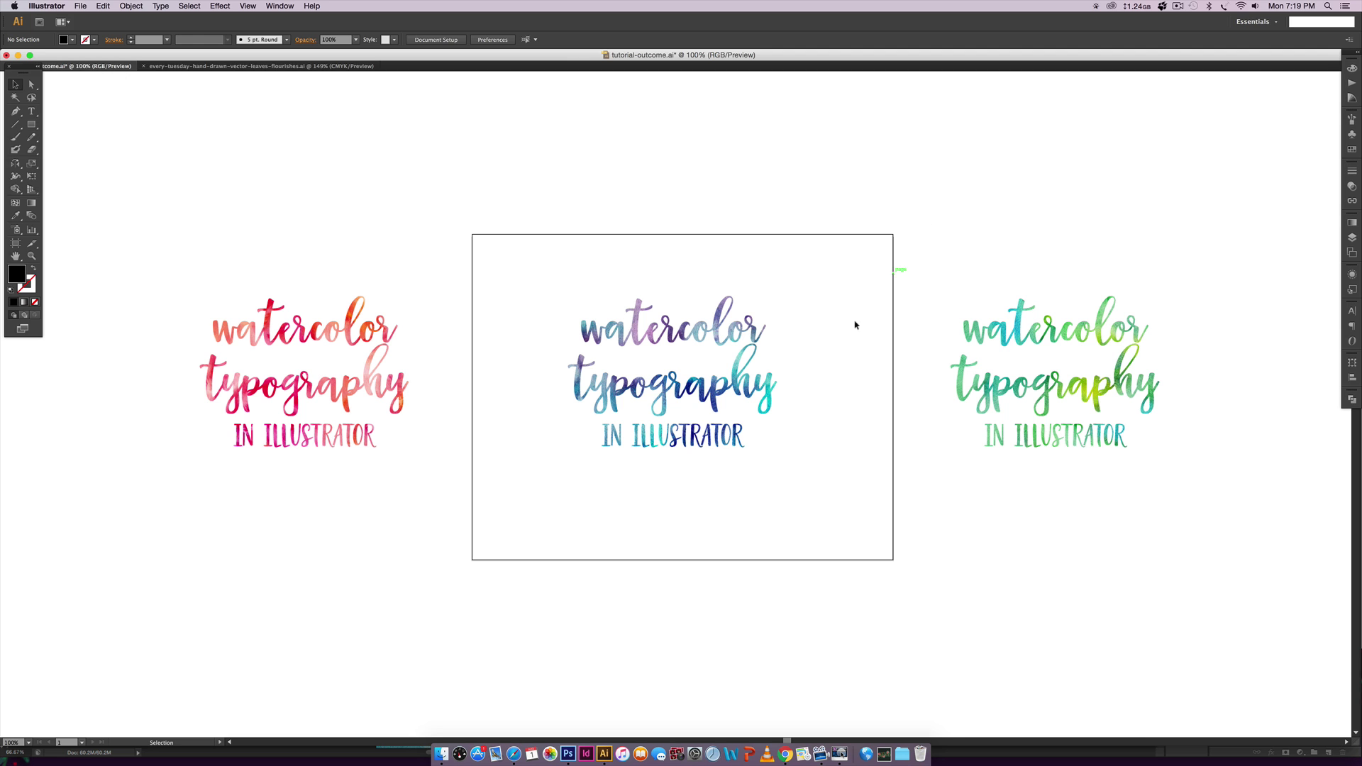
# Switch to Photoshop and look through the whole Watercolor Texture Kit Vol. 3 preview image, down to its every-tuesday footer
pyautogui.click(569, 754)
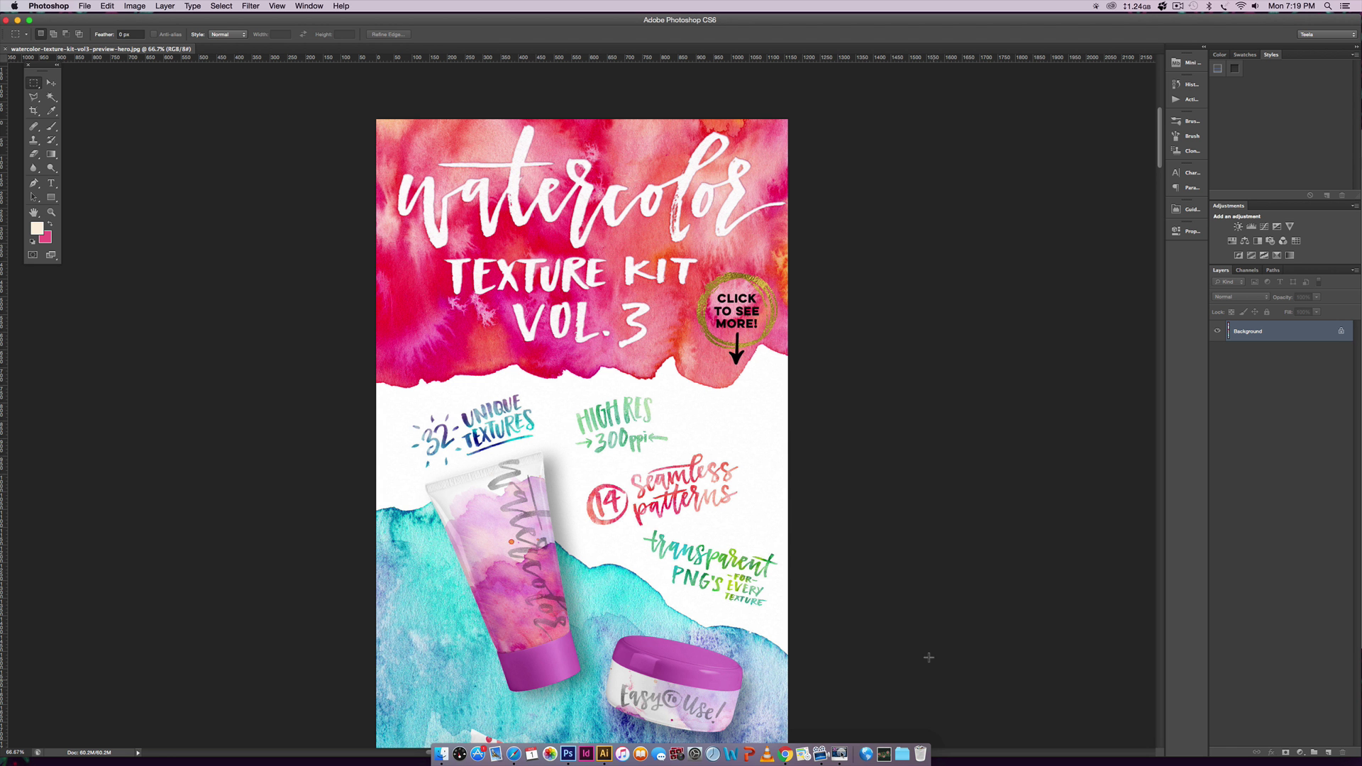
pyautogui.scroll(-20, 912, 543)
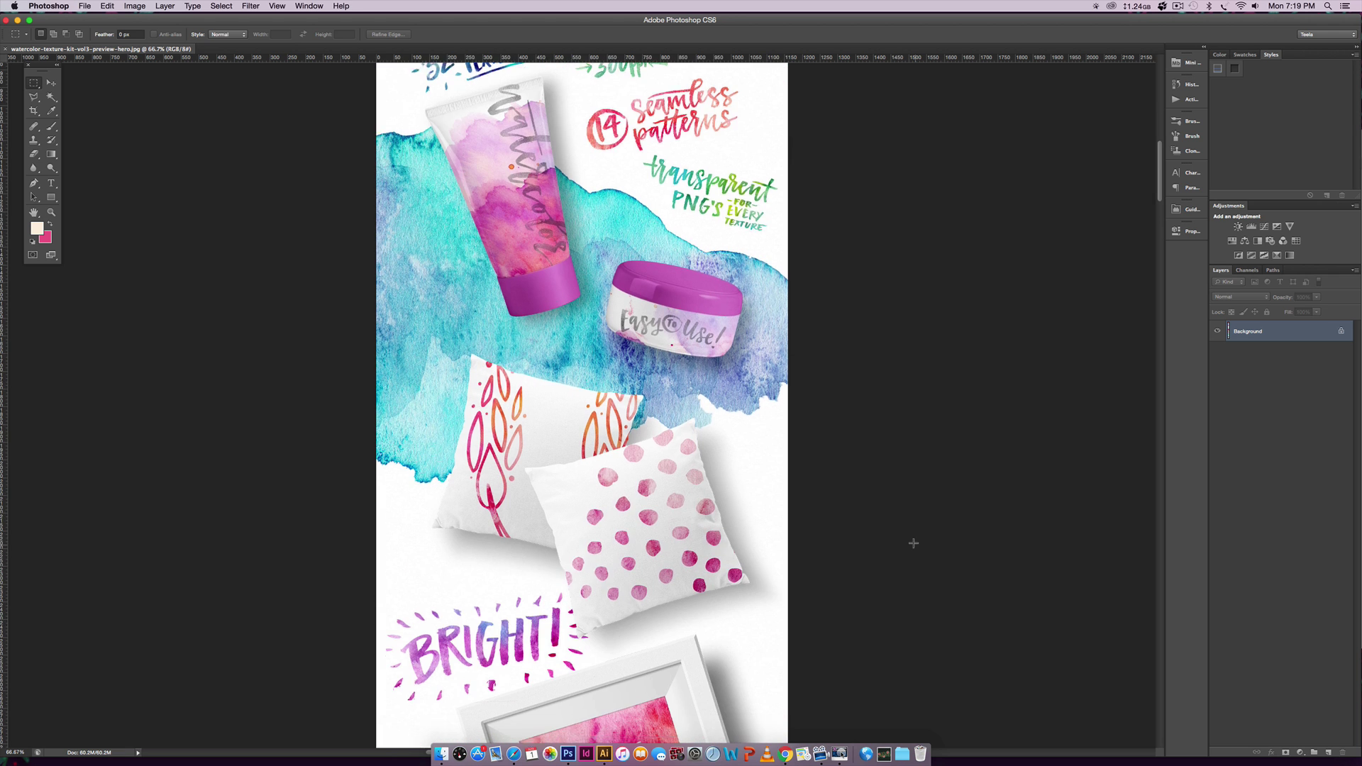
pyautogui.scroll(-15, 913, 544)
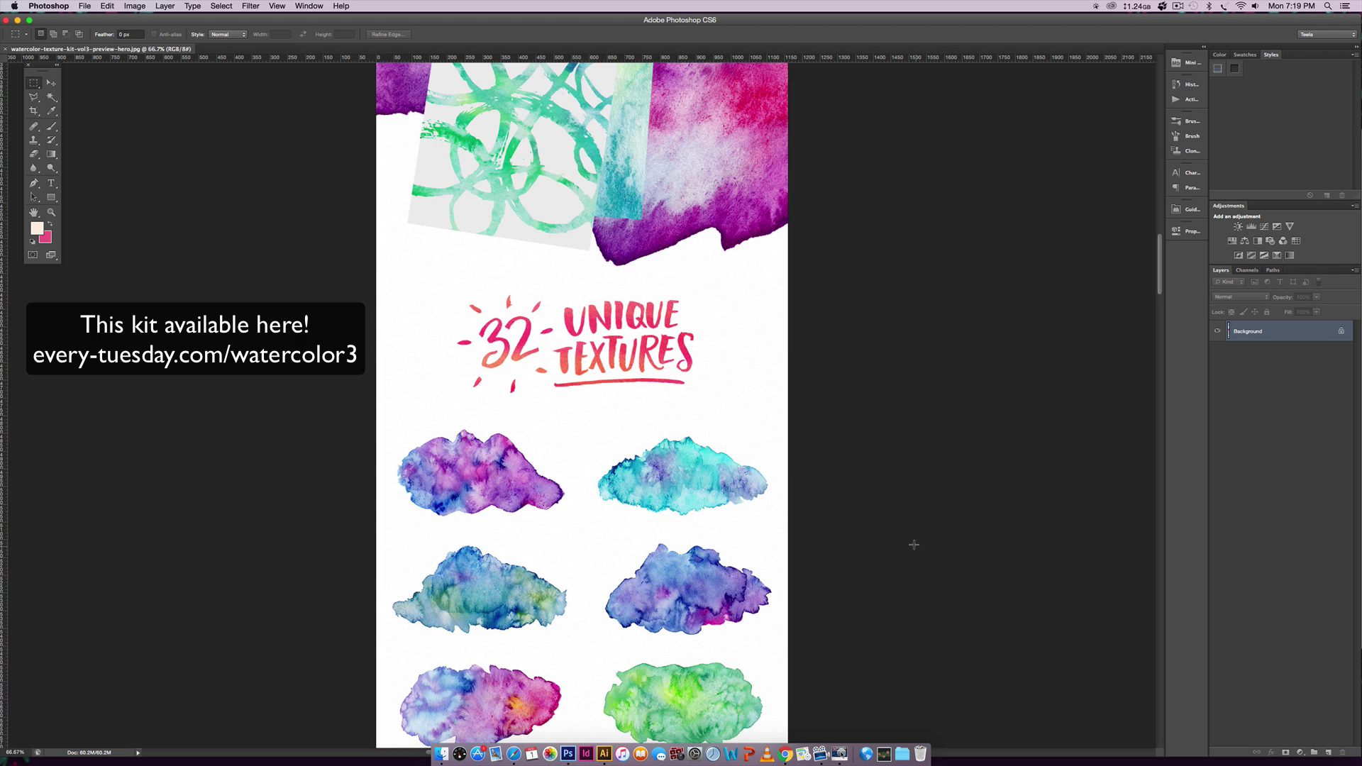
pyautogui.scroll(-15, 913, 545)
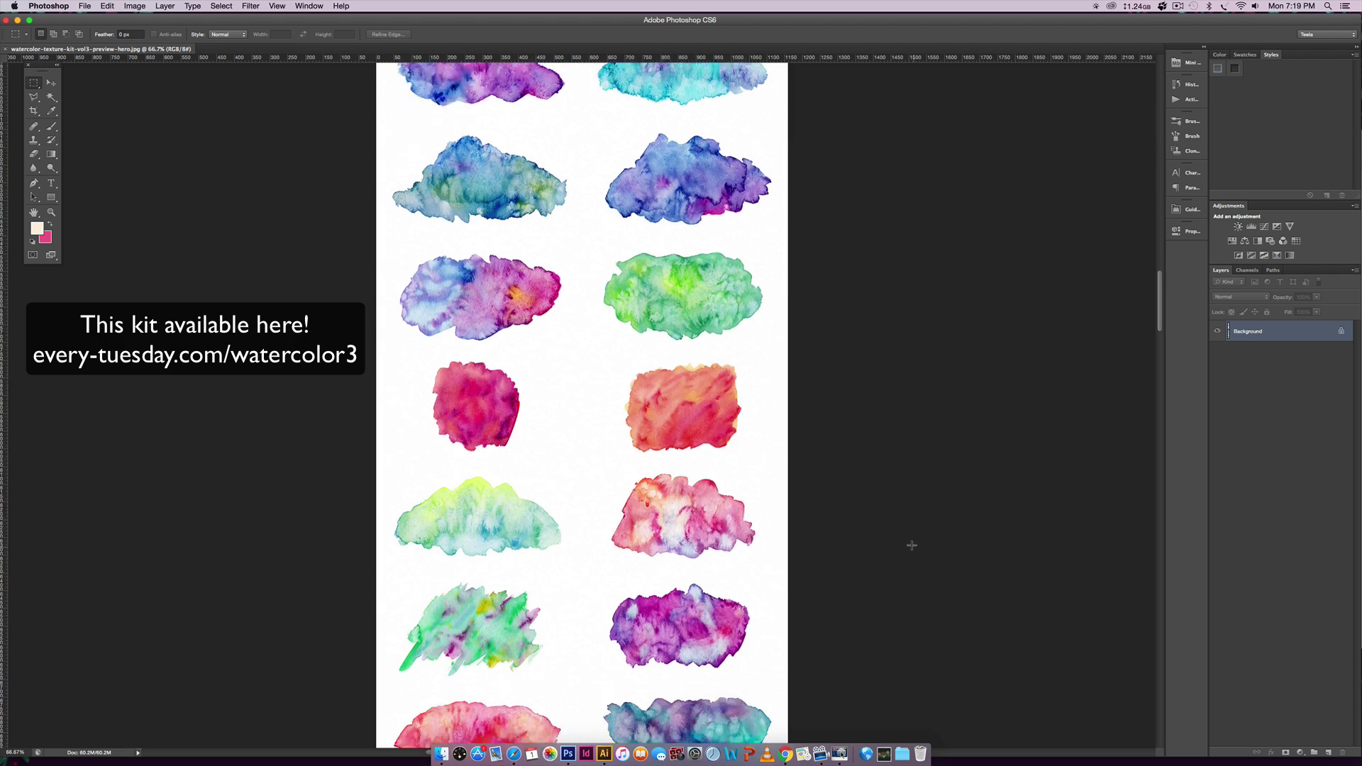
pyautogui.scroll(-8, 913, 545)
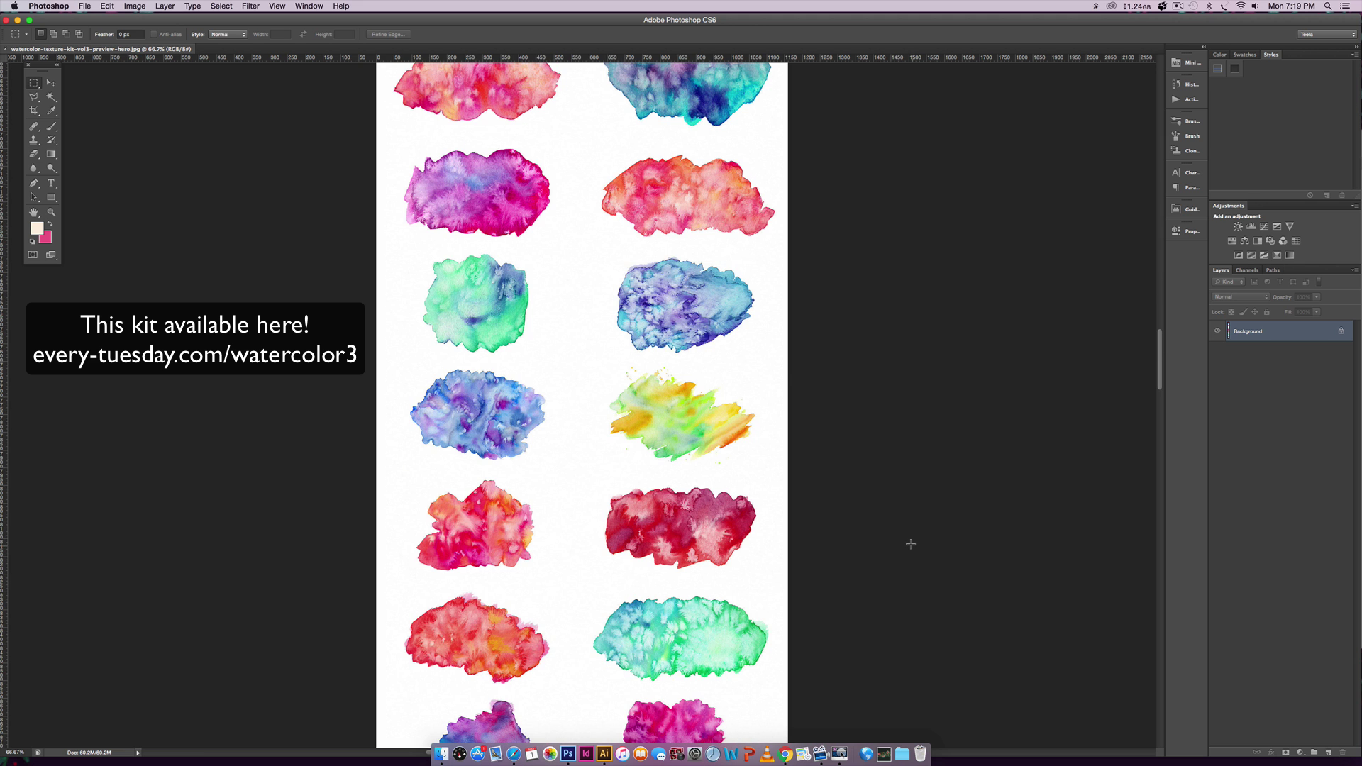
pyautogui.scroll(-15, 911, 544)
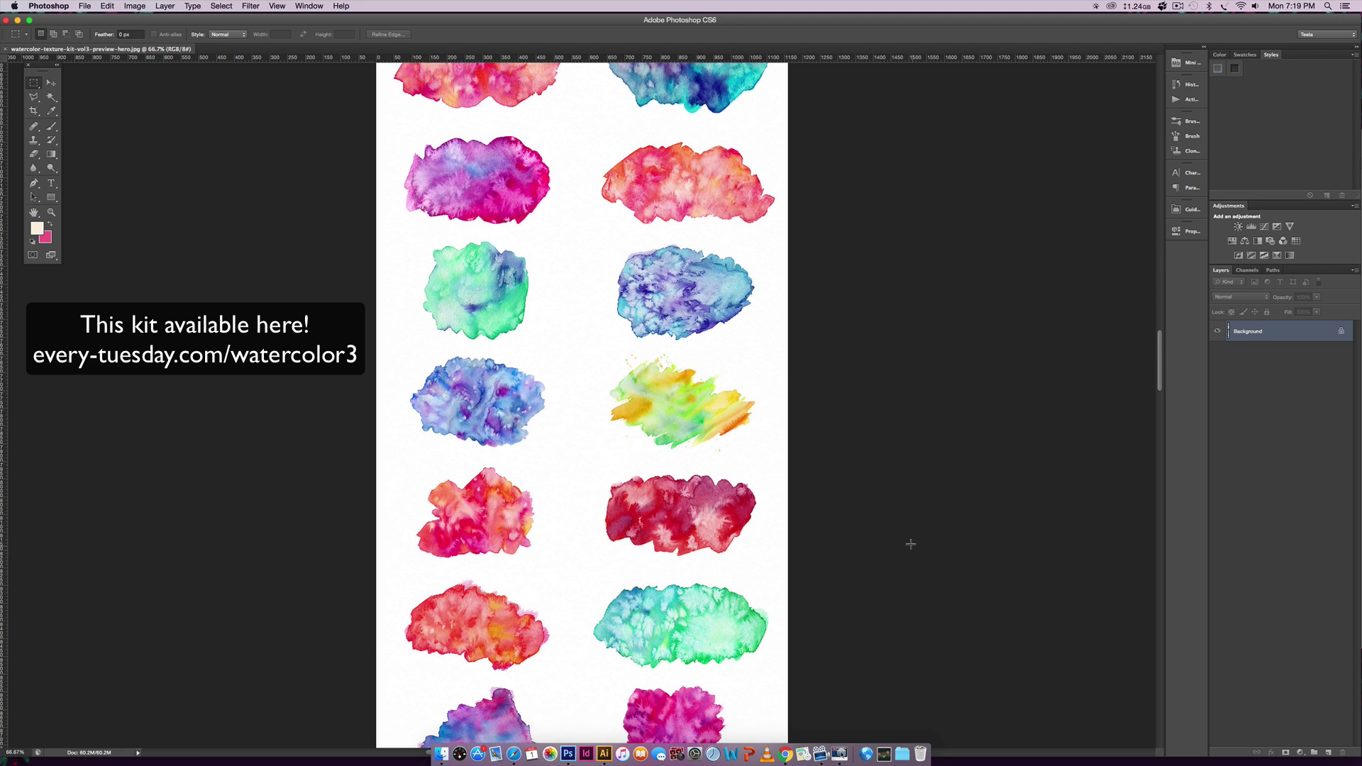
pyautogui.scroll(-15, 910, 544)
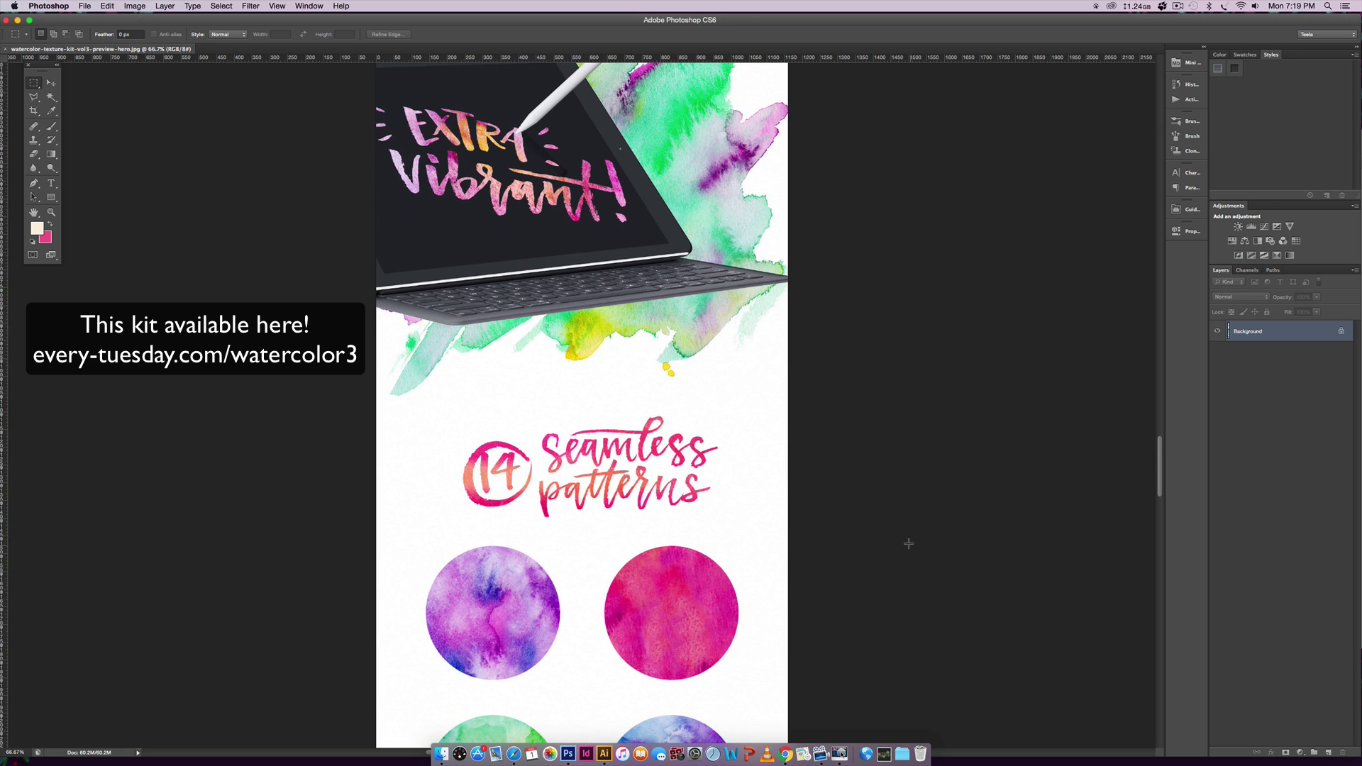
pyautogui.scroll(-15, 908, 544)
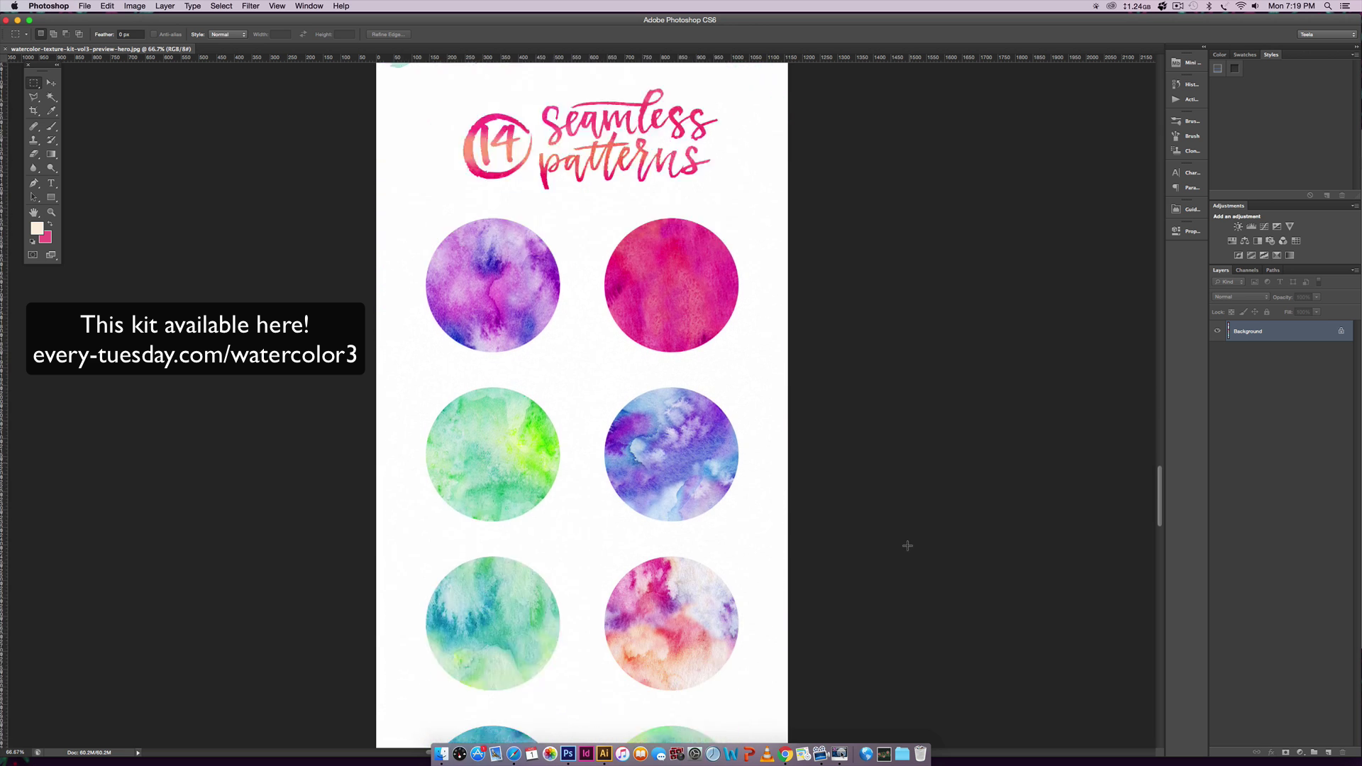
pyautogui.scroll(-12, 908, 546)
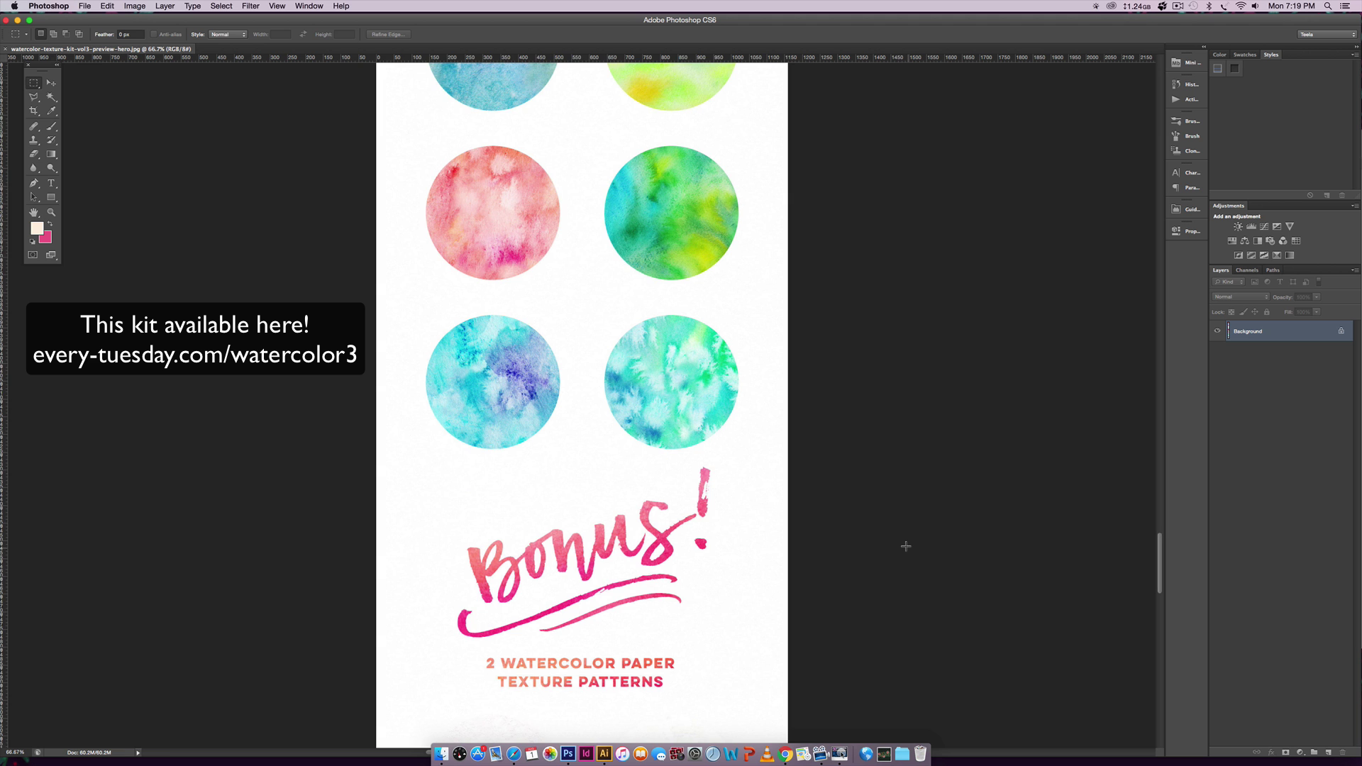
pyautogui.scroll(-12, 906, 547)
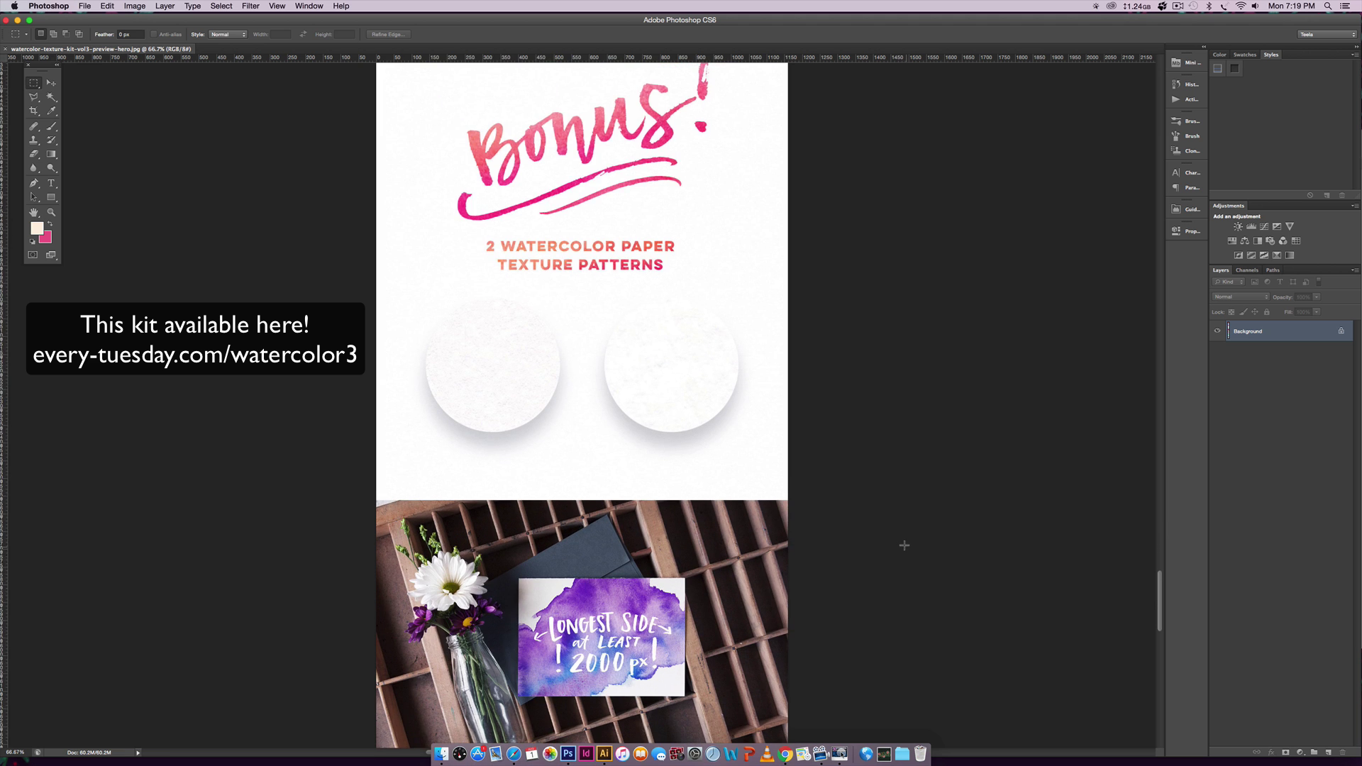
pyautogui.scroll(-14, 904, 545)
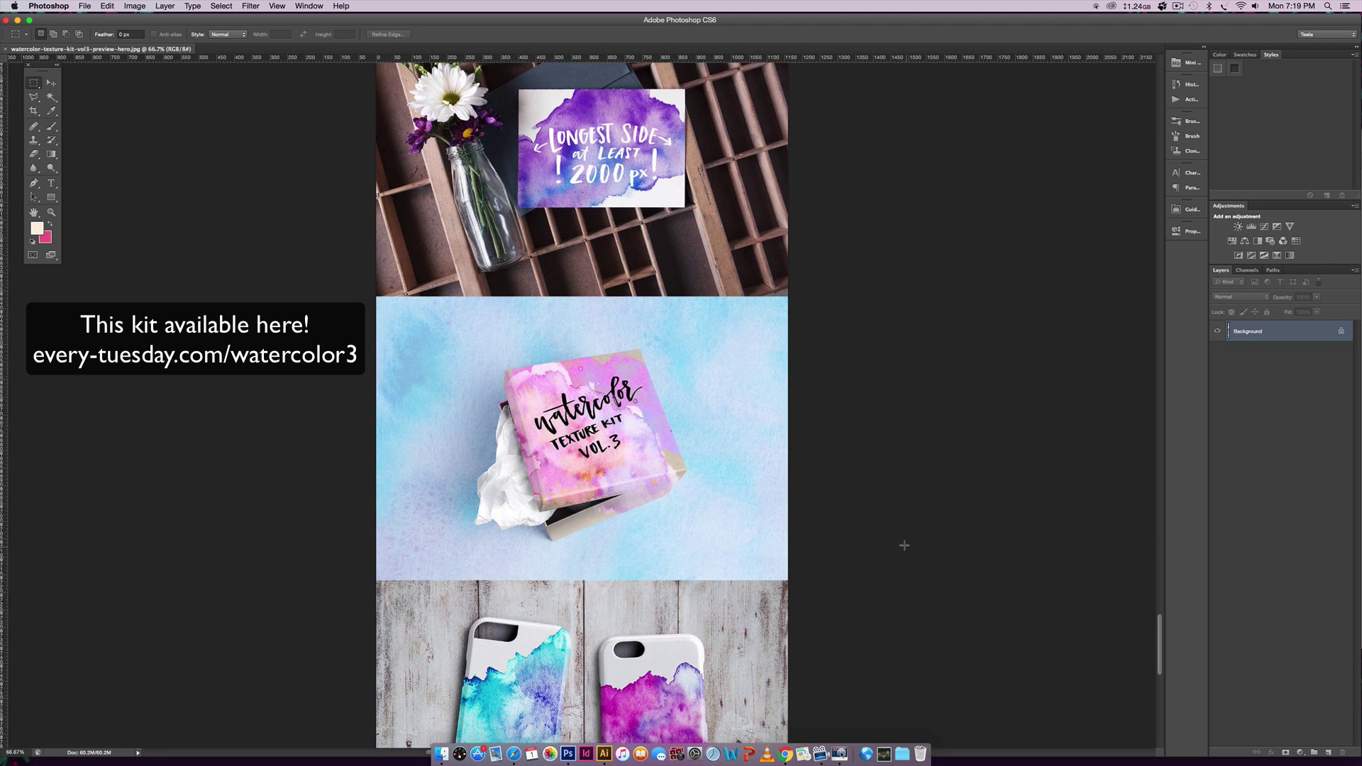
pyautogui.scroll(-4, 904, 545)
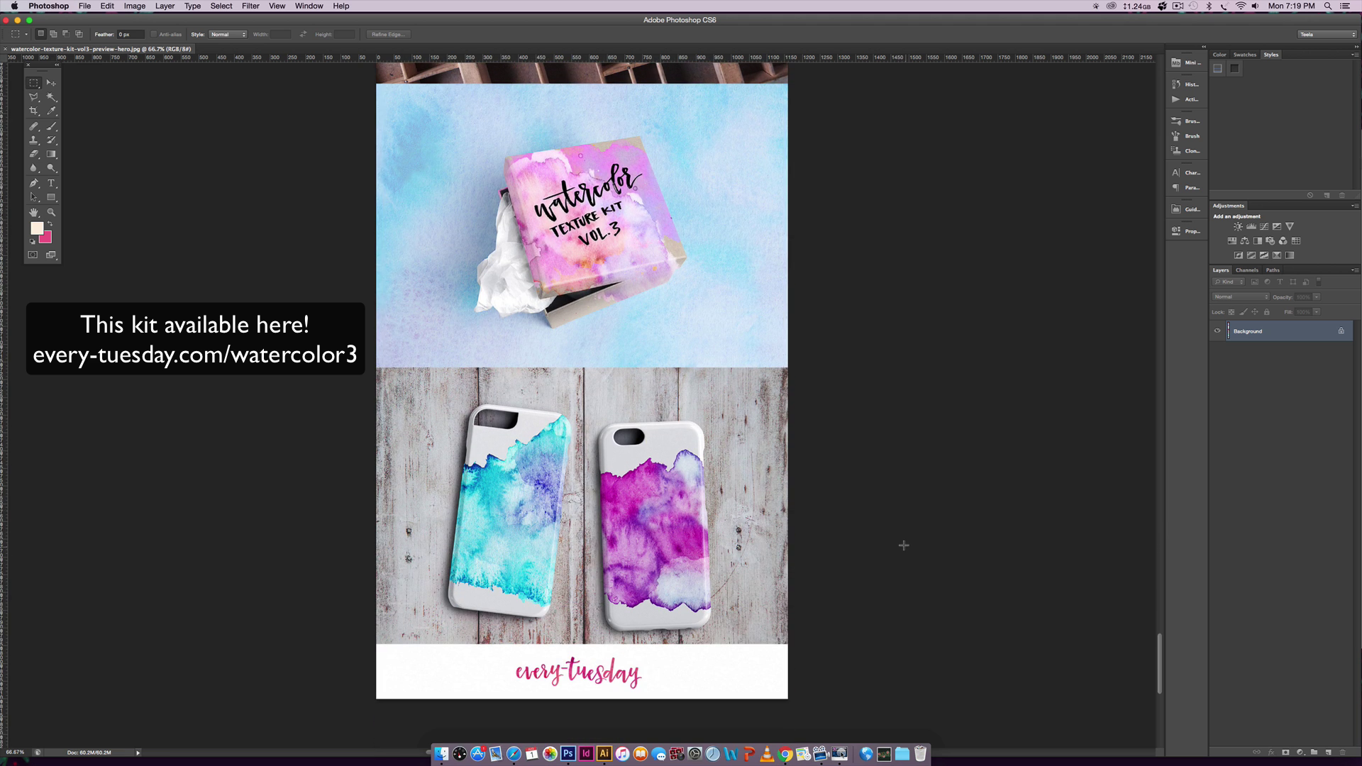
# Switch back to Illustrator and look over the black lettering versions above the colored watercolor examples, including the one framed by branches
pyautogui.click(604, 753)
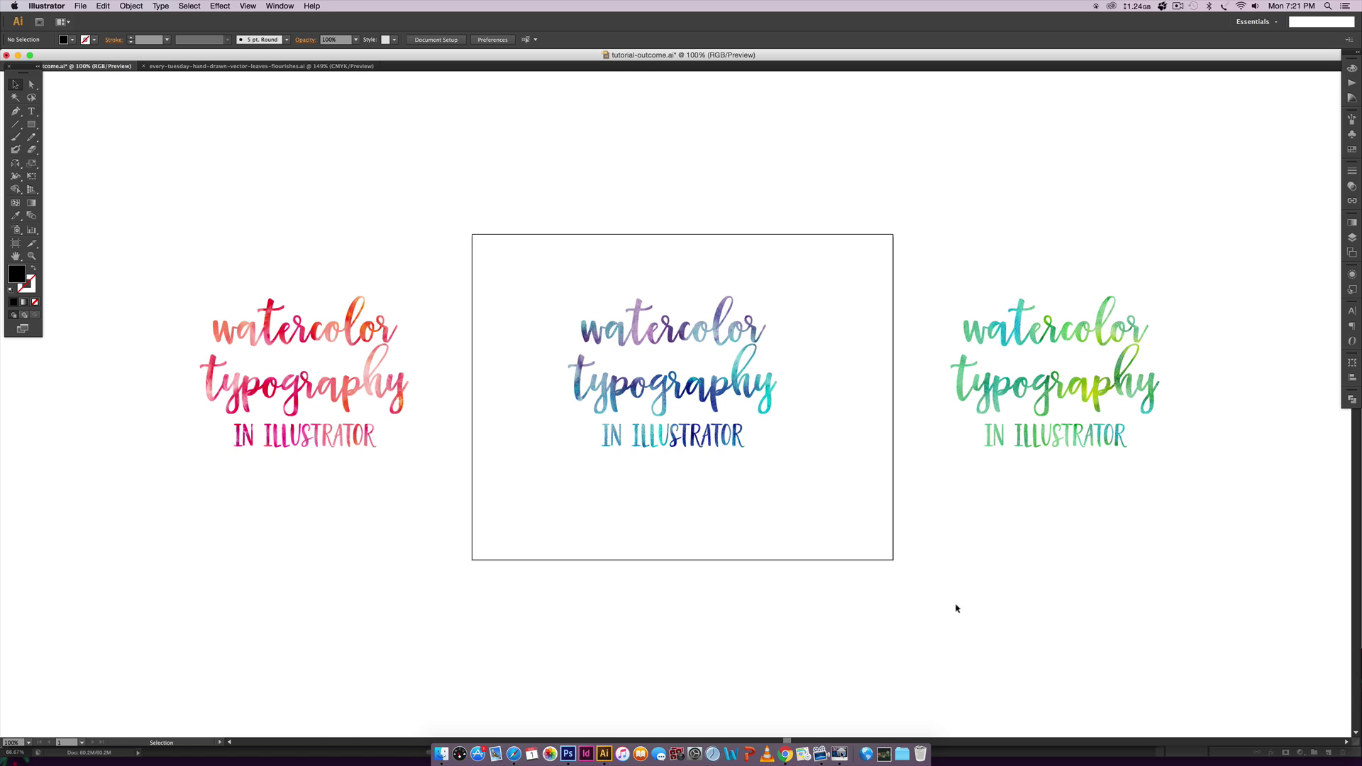
pyautogui.scroll(1, 956, 611)
pyautogui.scroll(2, 955, 610)
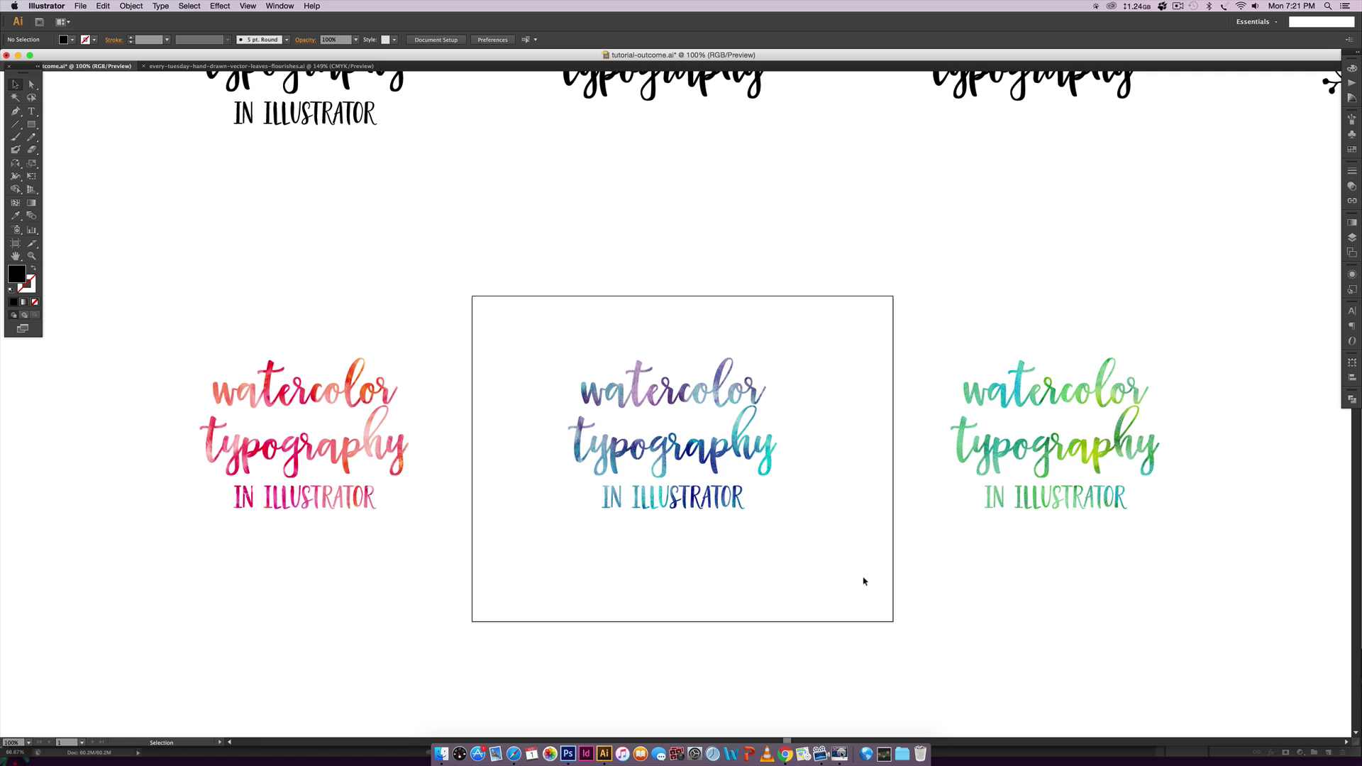
pyautogui.scroll(2, 863, 574)
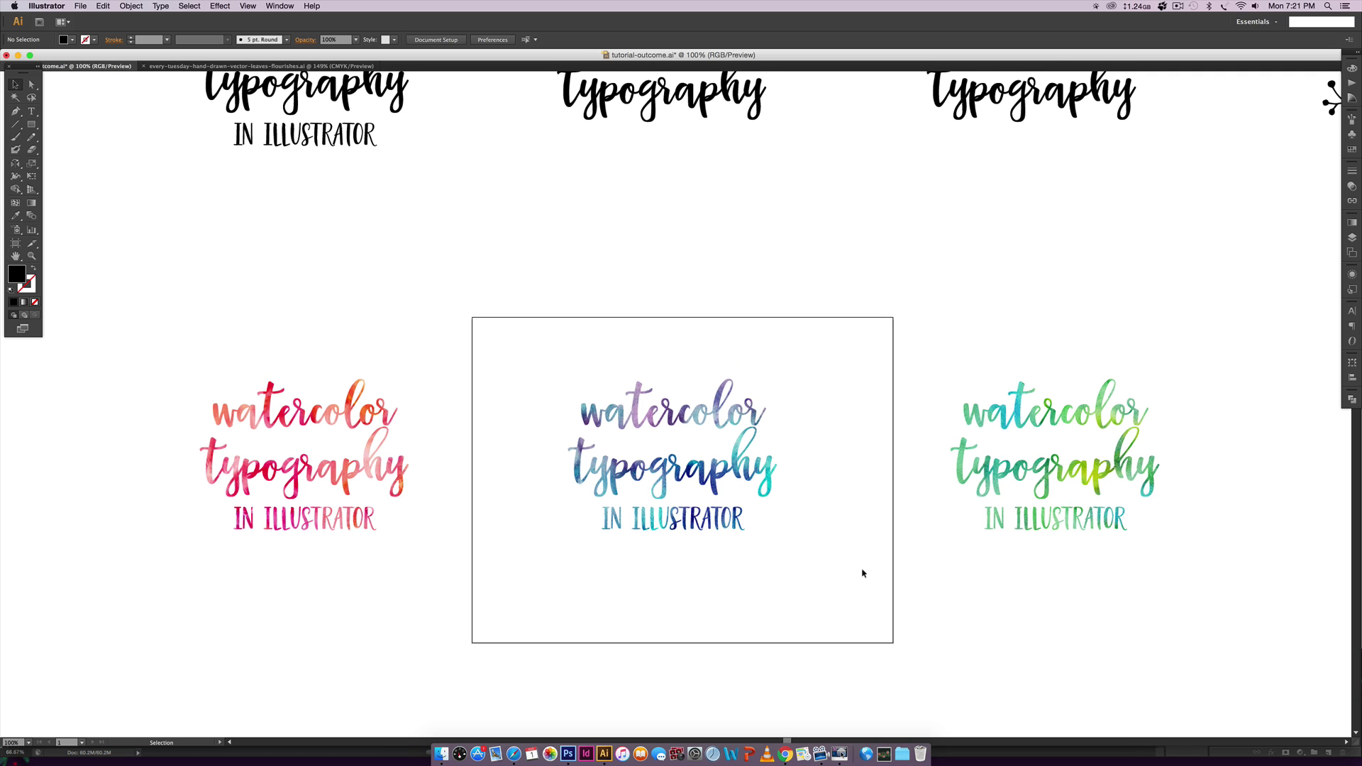
pyautogui.scroll(5, 863, 573)
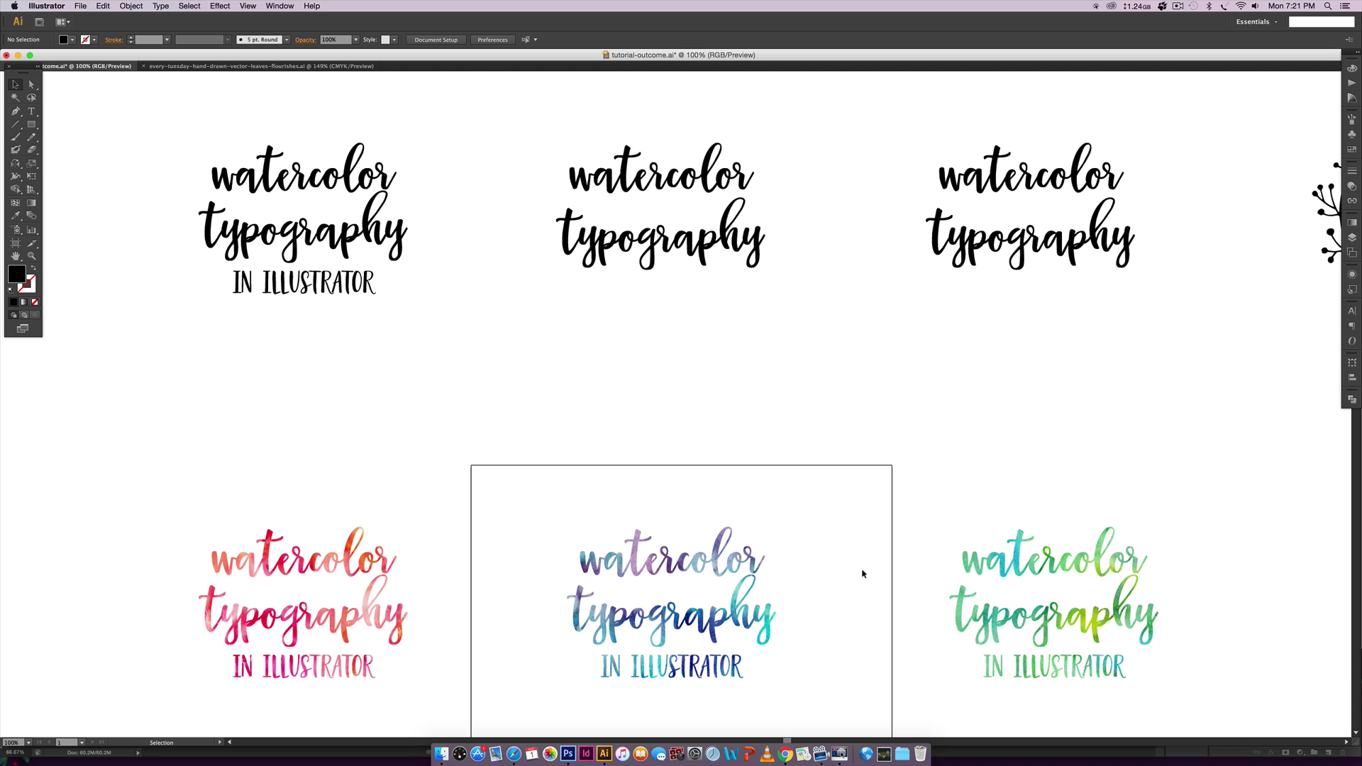
pyautogui.scroll(1, 863, 574)
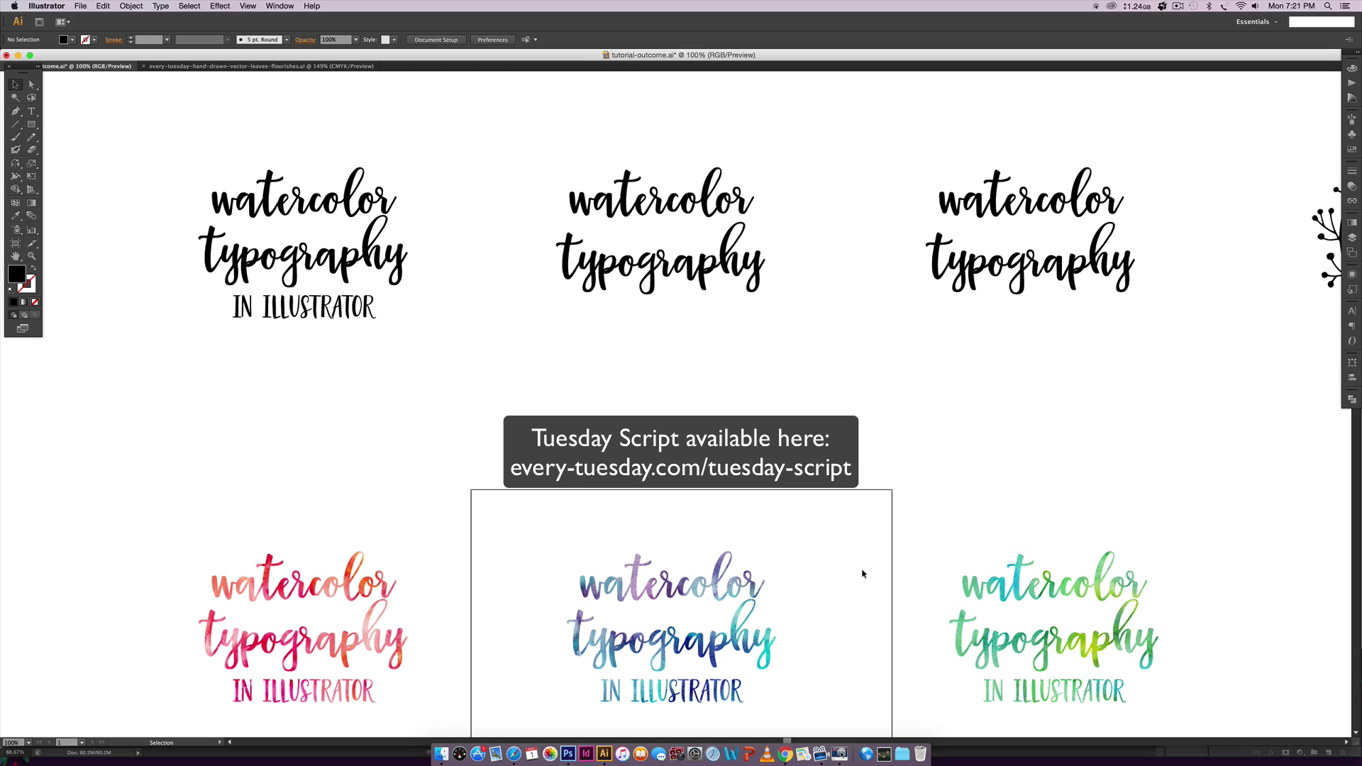
pyautogui.scroll(4, 862, 573)
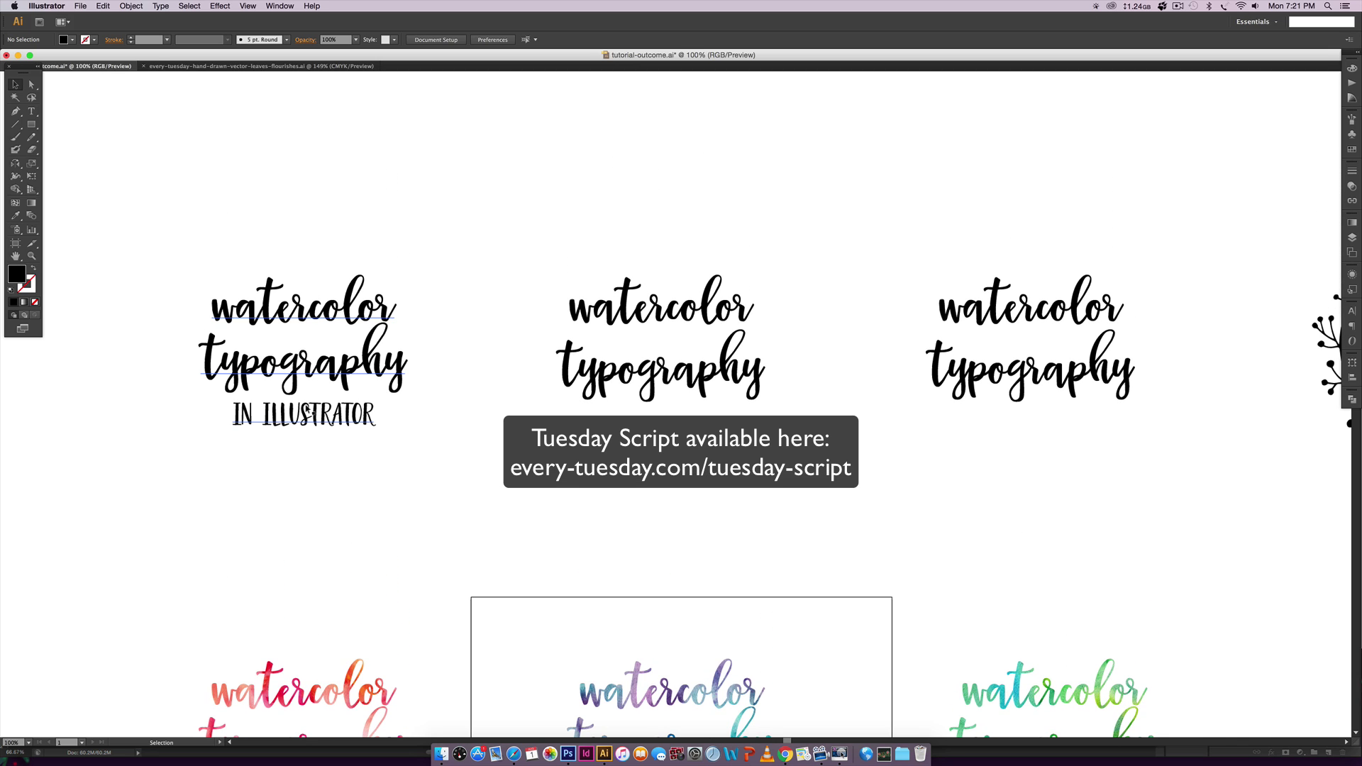
pyautogui.hscroll(5, 1091, 341)
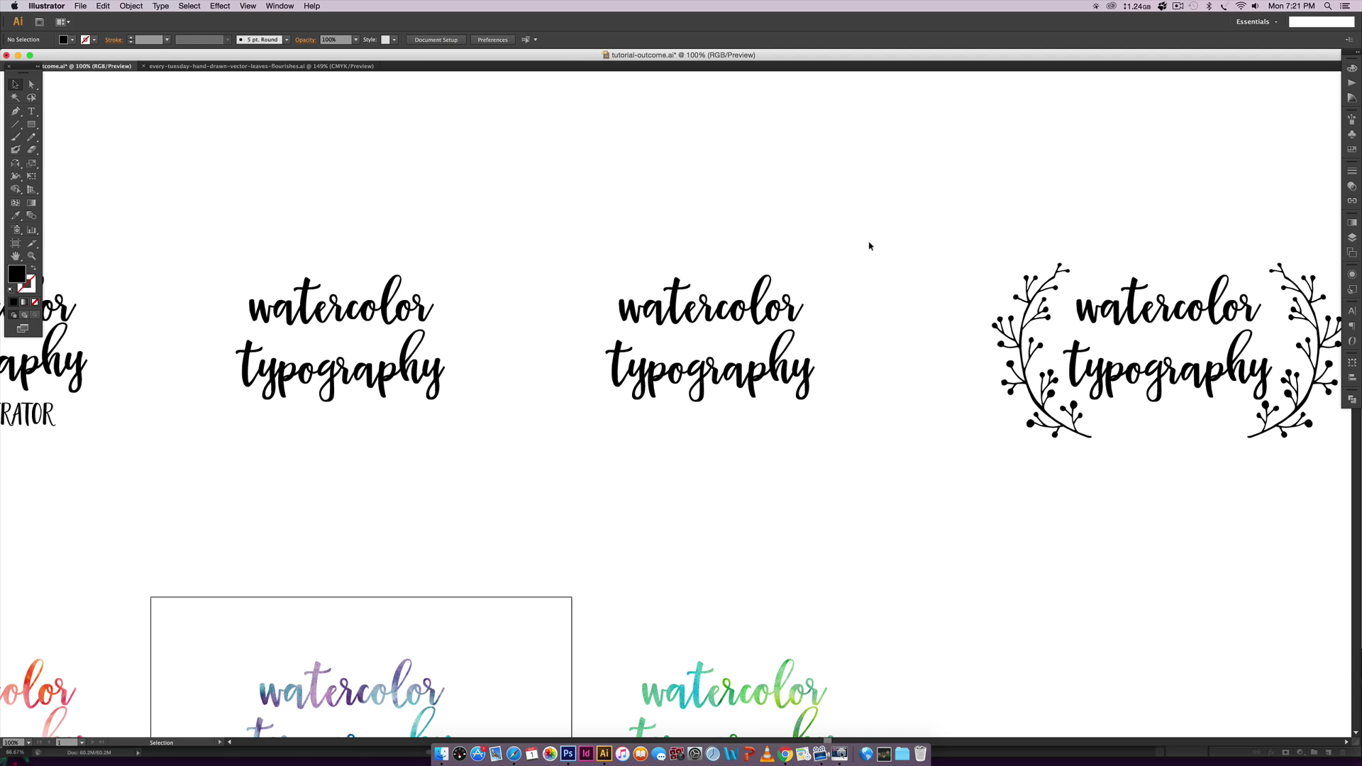
pyautogui.hscroll(-15, 870, 246)
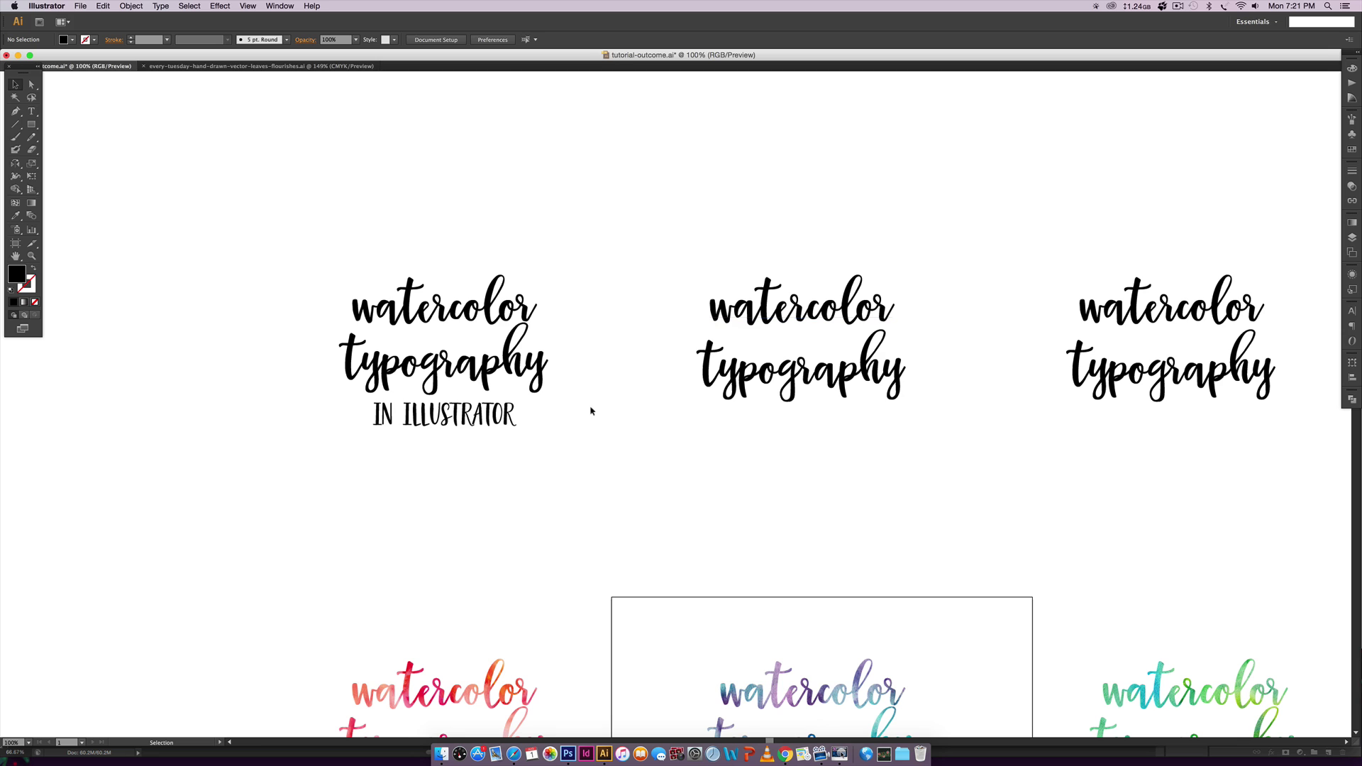
# Examine how the text is built by selecting the three-line lettering block and the separate "watercolor" and "typography" lines beside it
pyautogui.click(487, 353)
pyautogui.click(560, 415)
pyautogui.click(501, 358)
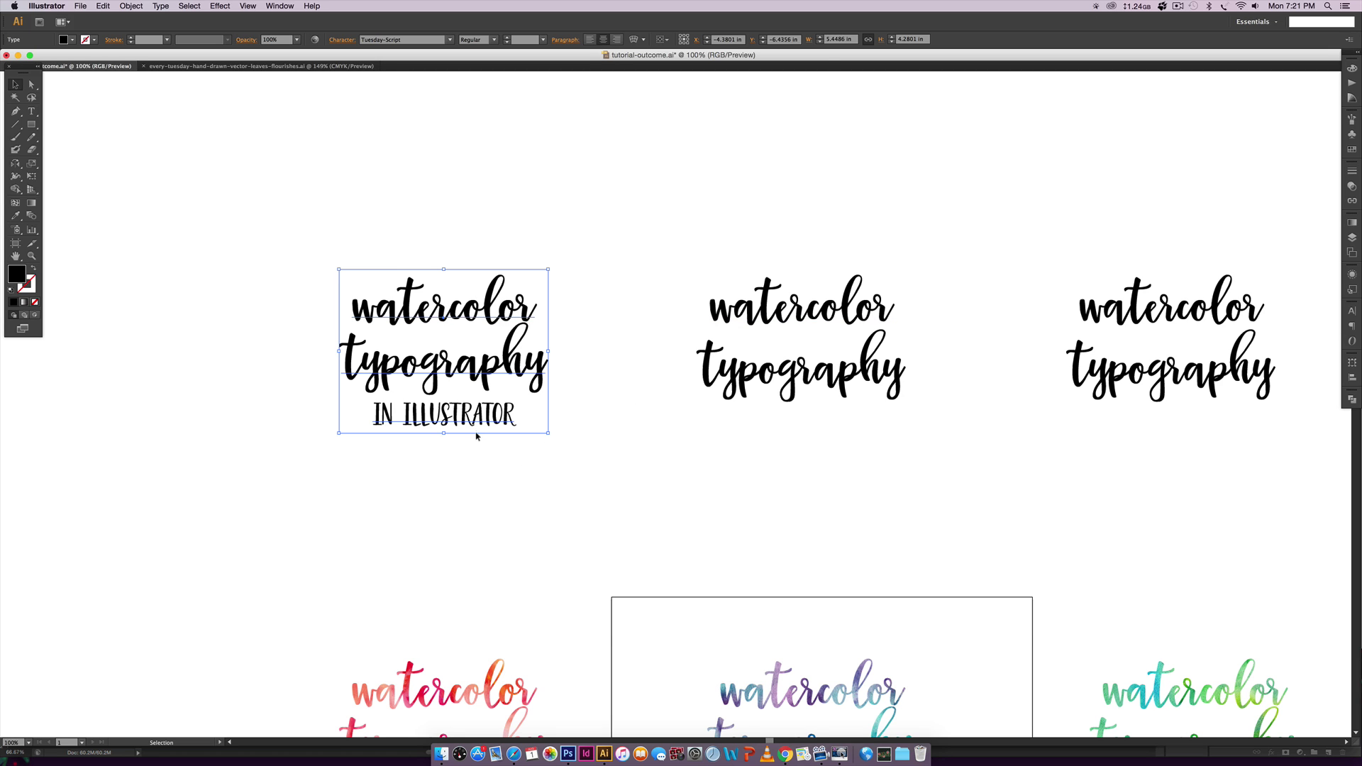
pyautogui.press('super+equal')
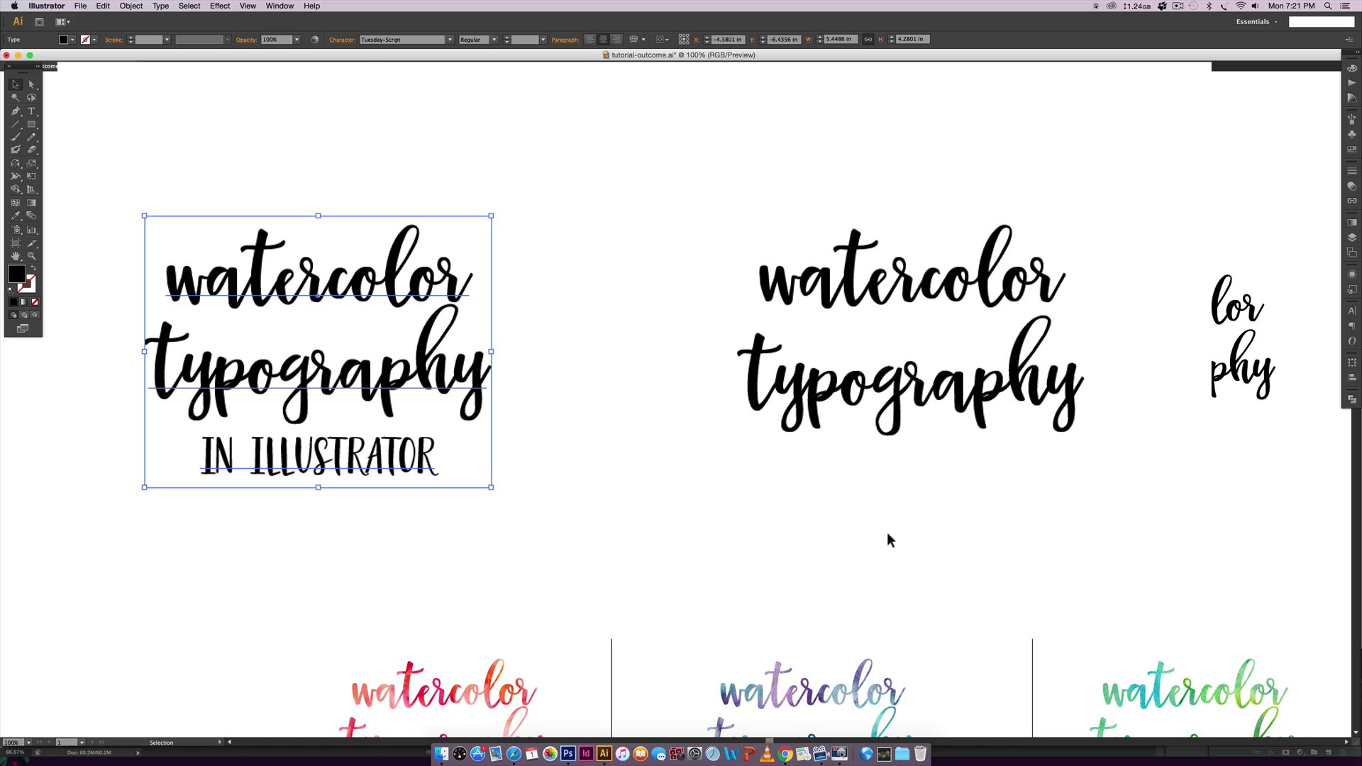
pyautogui.click(905, 397)
pyautogui.click(962, 291)
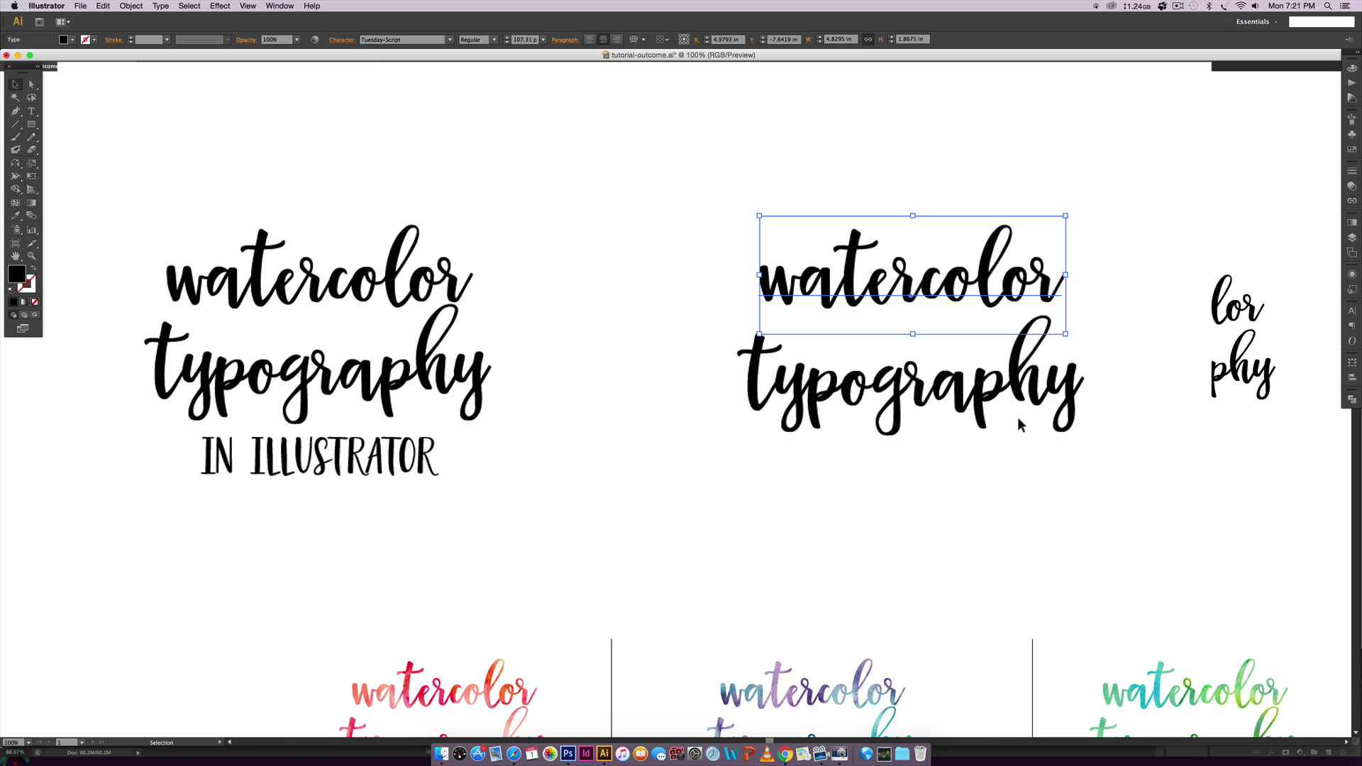
pyautogui.click(998, 419)
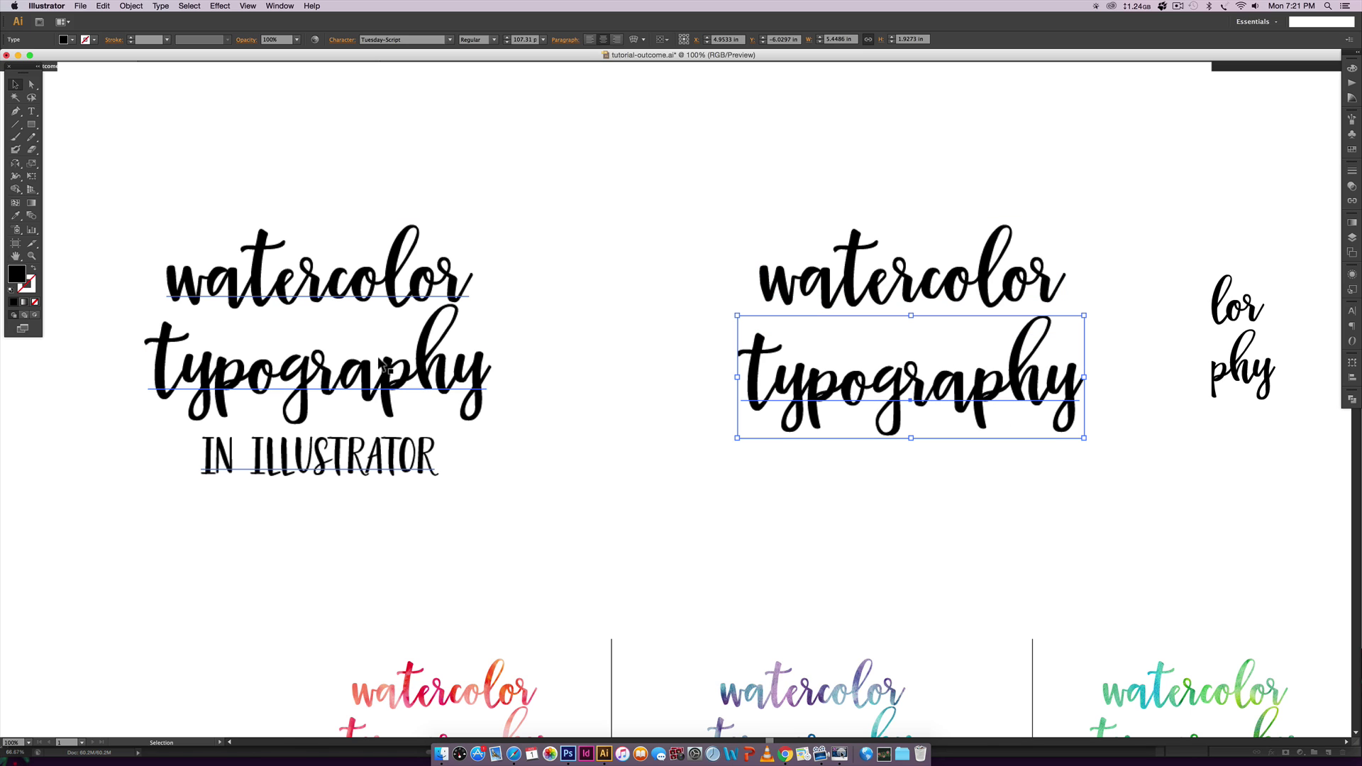
pyautogui.click(384, 290)
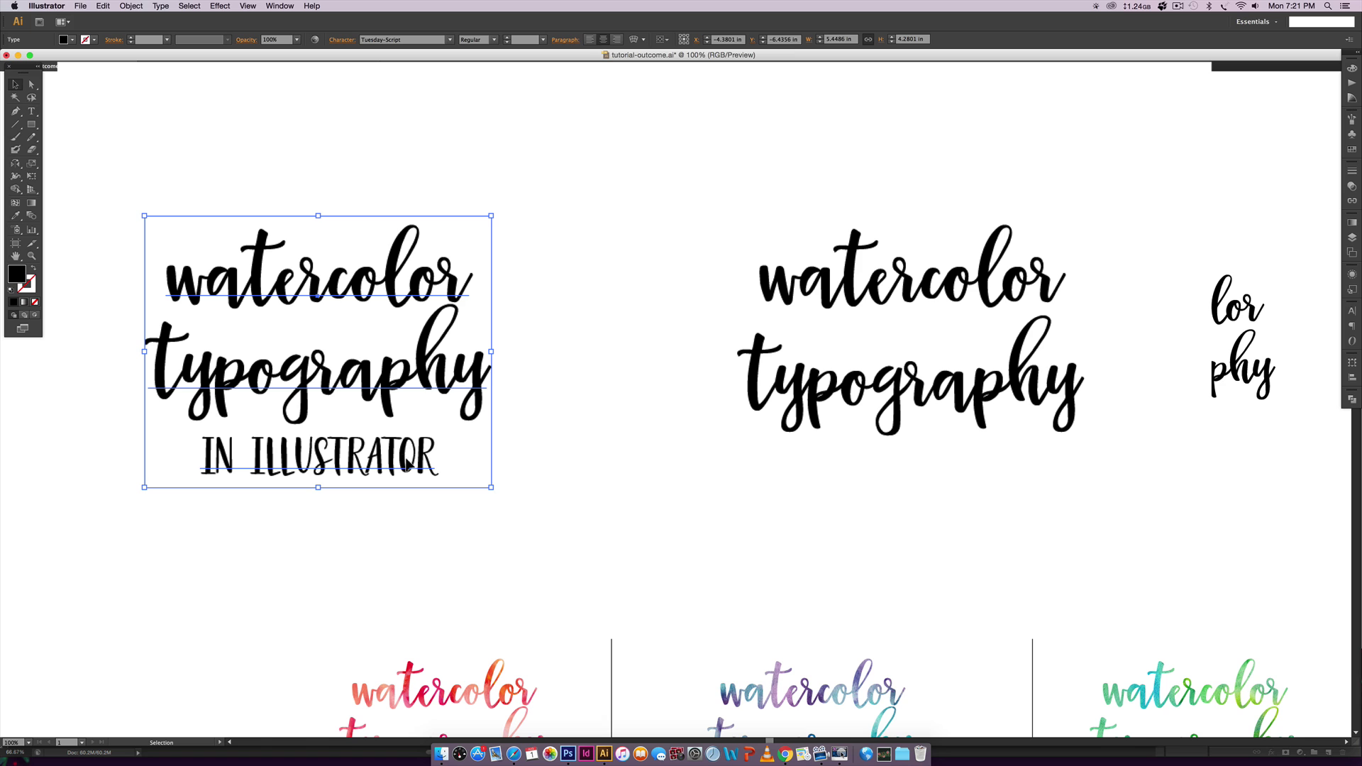
pyautogui.press('super+minus')
pyautogui.hscroll(-2, 547, 480)
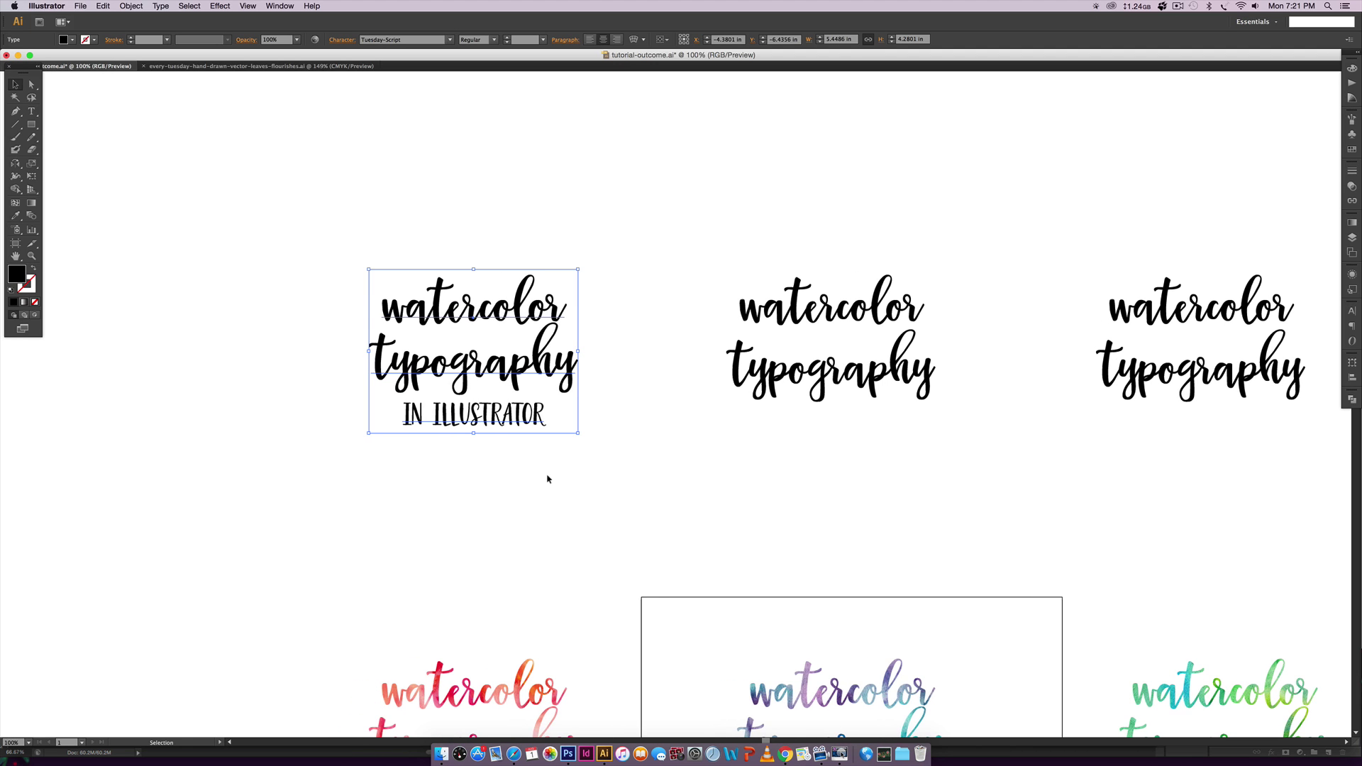
pyautogui.hscroll(-2, 547, 478)
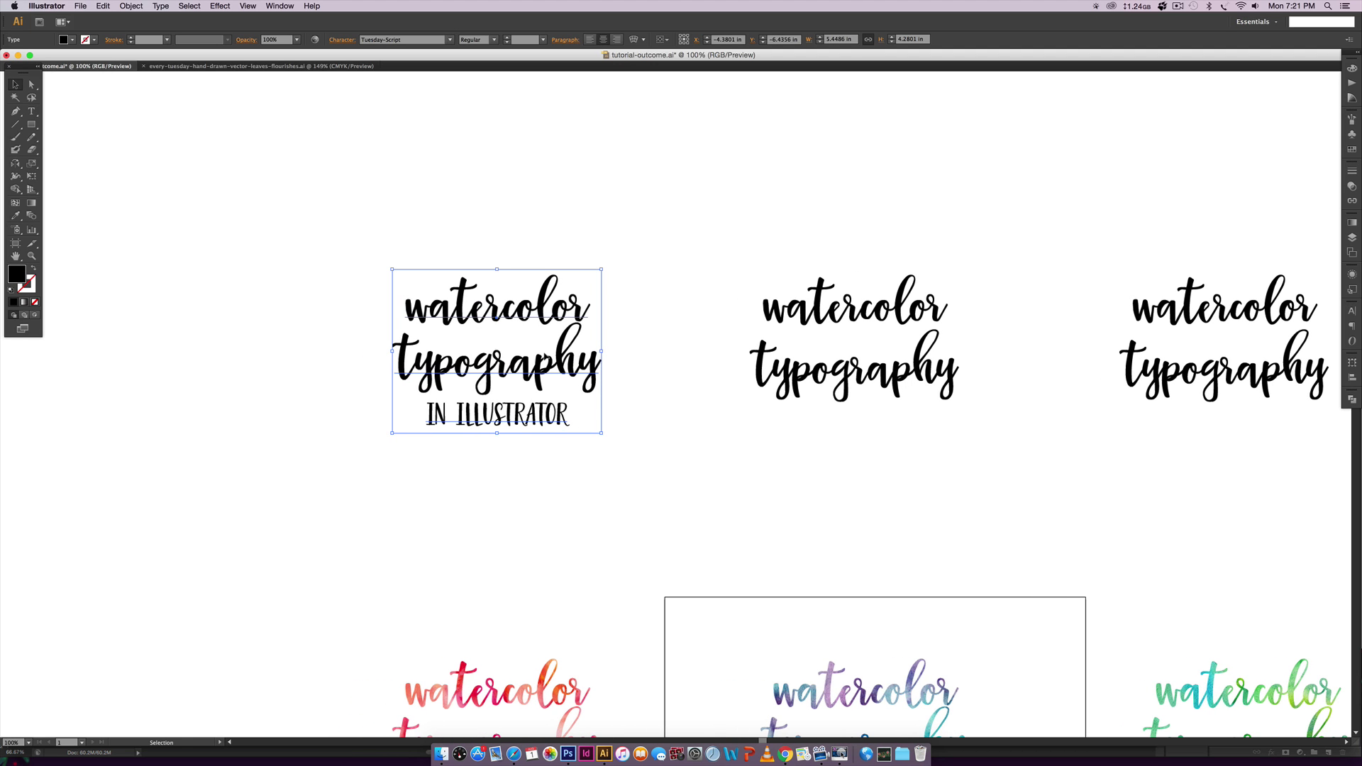
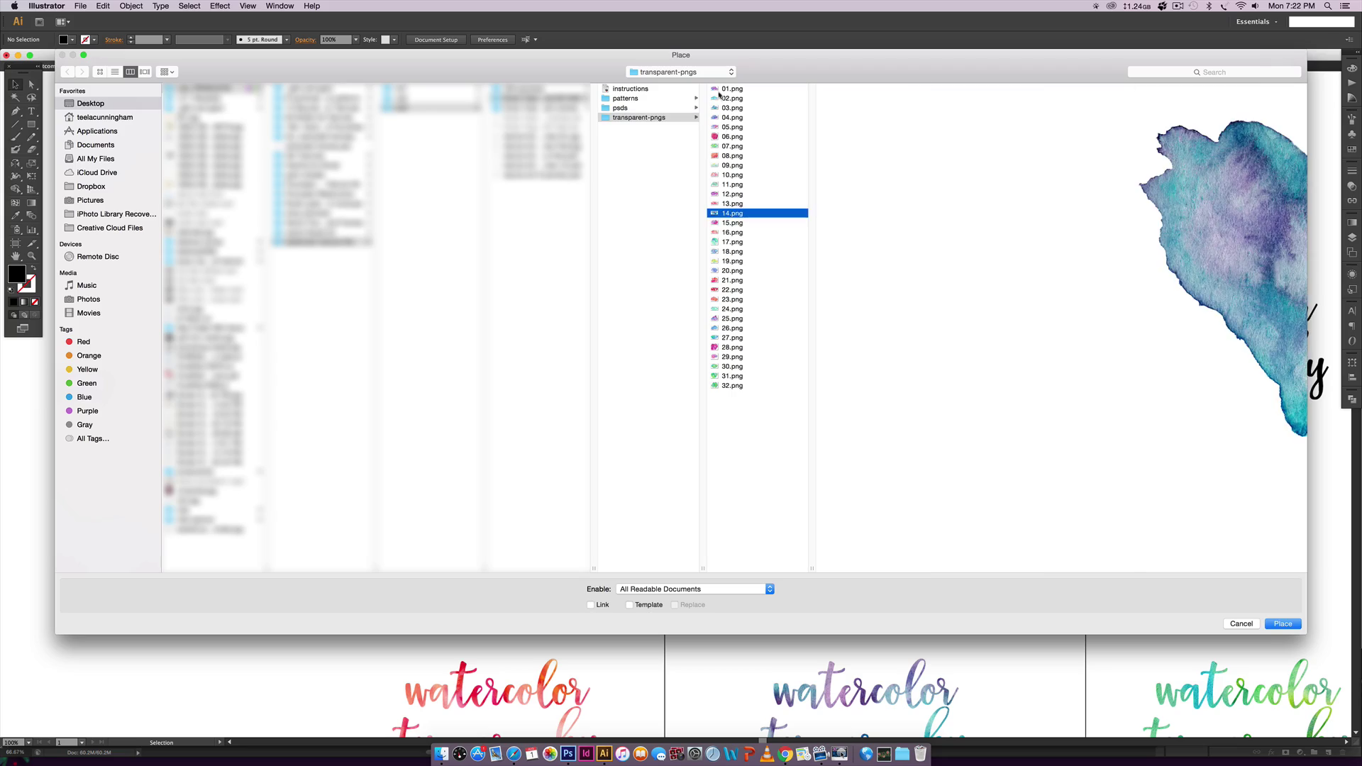
# Preview the watercolor textures in the transparent-pngs folder one after another, from 01.png through 13.png
pyautogui.click(723, 89)
pyautogui.press('space')
pyautogui.press('Down')
pyautogui.press('Down')
pyautogui.press('Down')
pyautogui.press('Down')
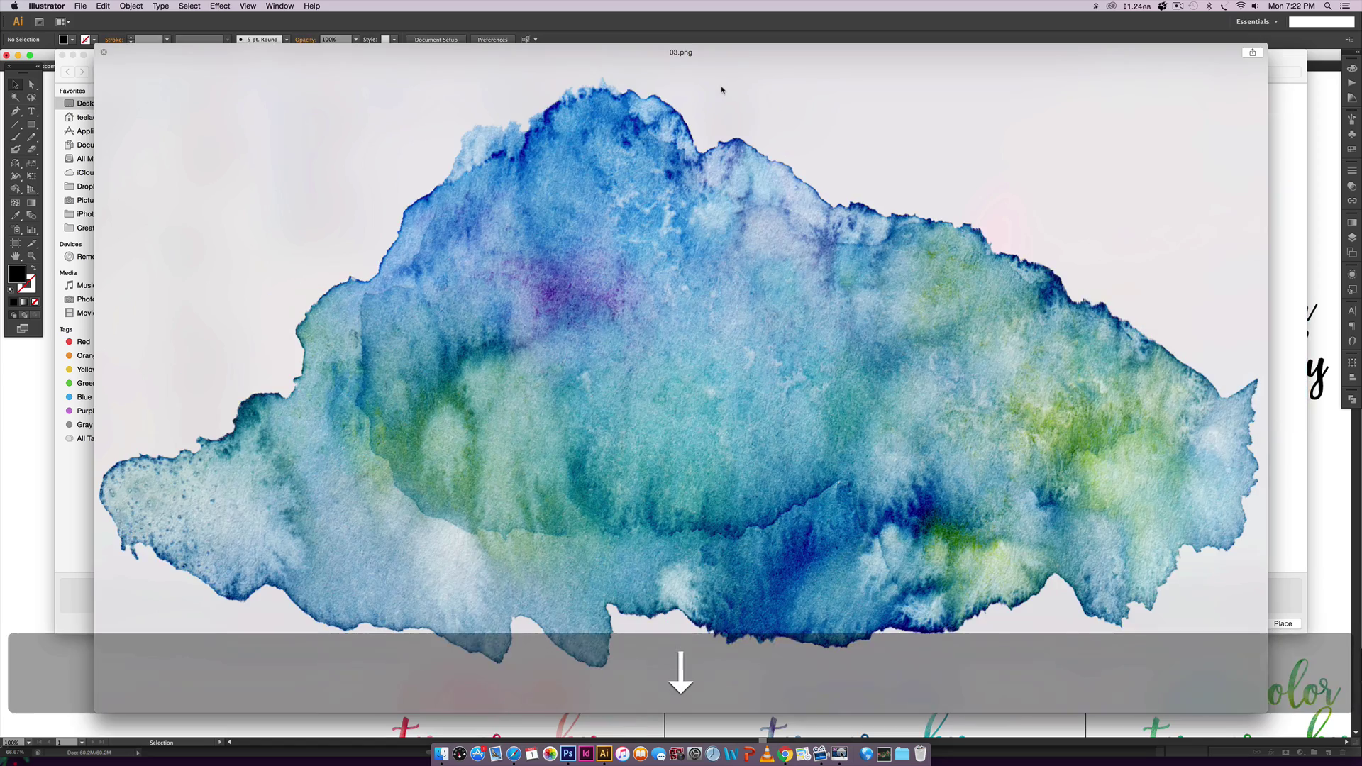
pyautogui.press('Down')
pyautogui.press('Down')
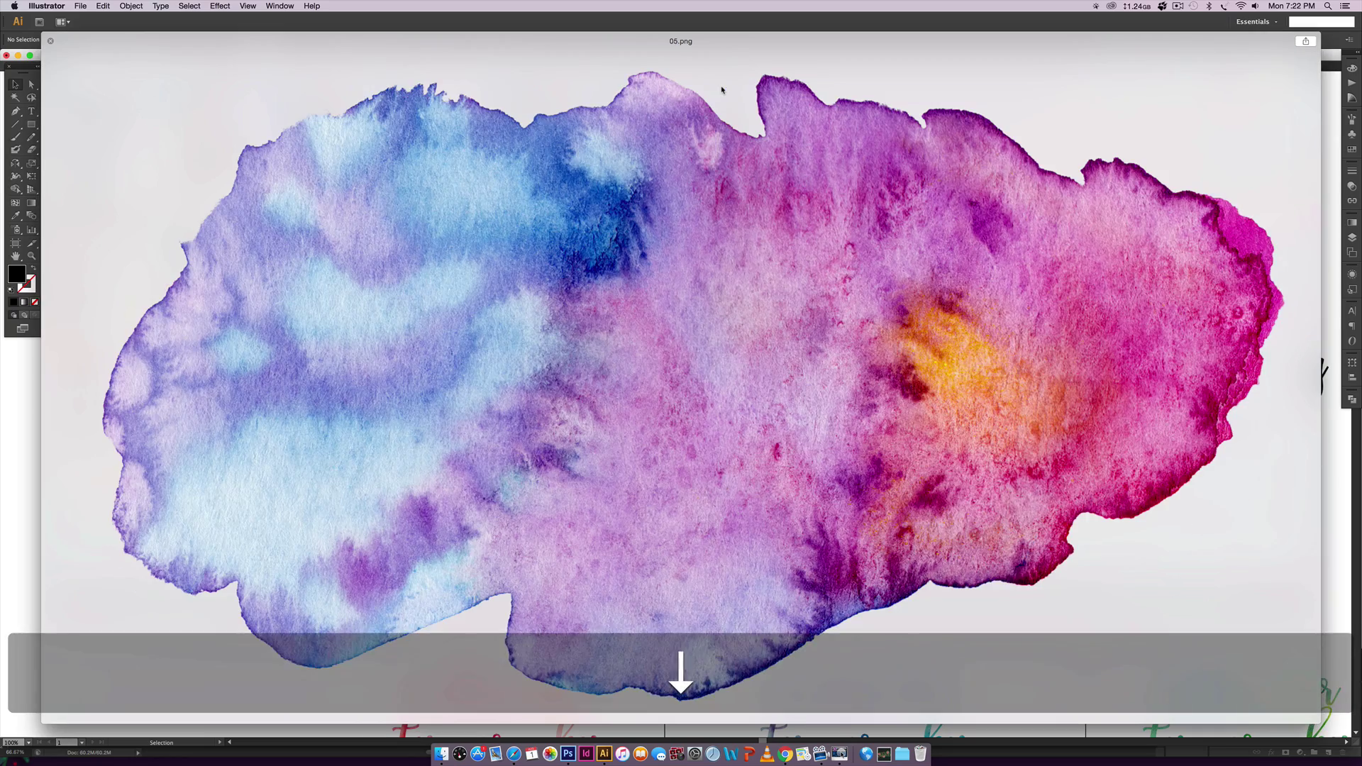
pyautogui.press('Down')
pyautogui.press('Down')
pyautogui.press('Down')
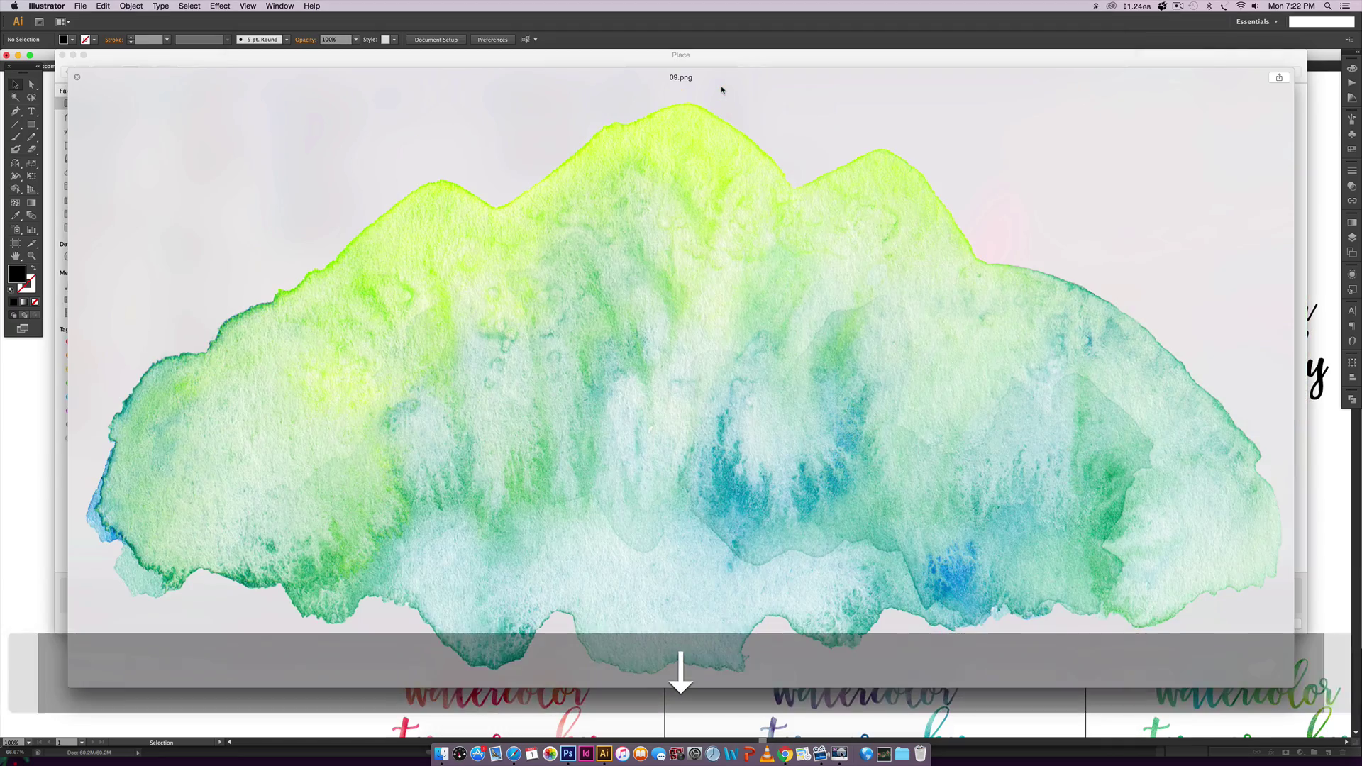
pyautogui.press('Down')
pyautogui.press('Down')
pyautogui.press('Down')
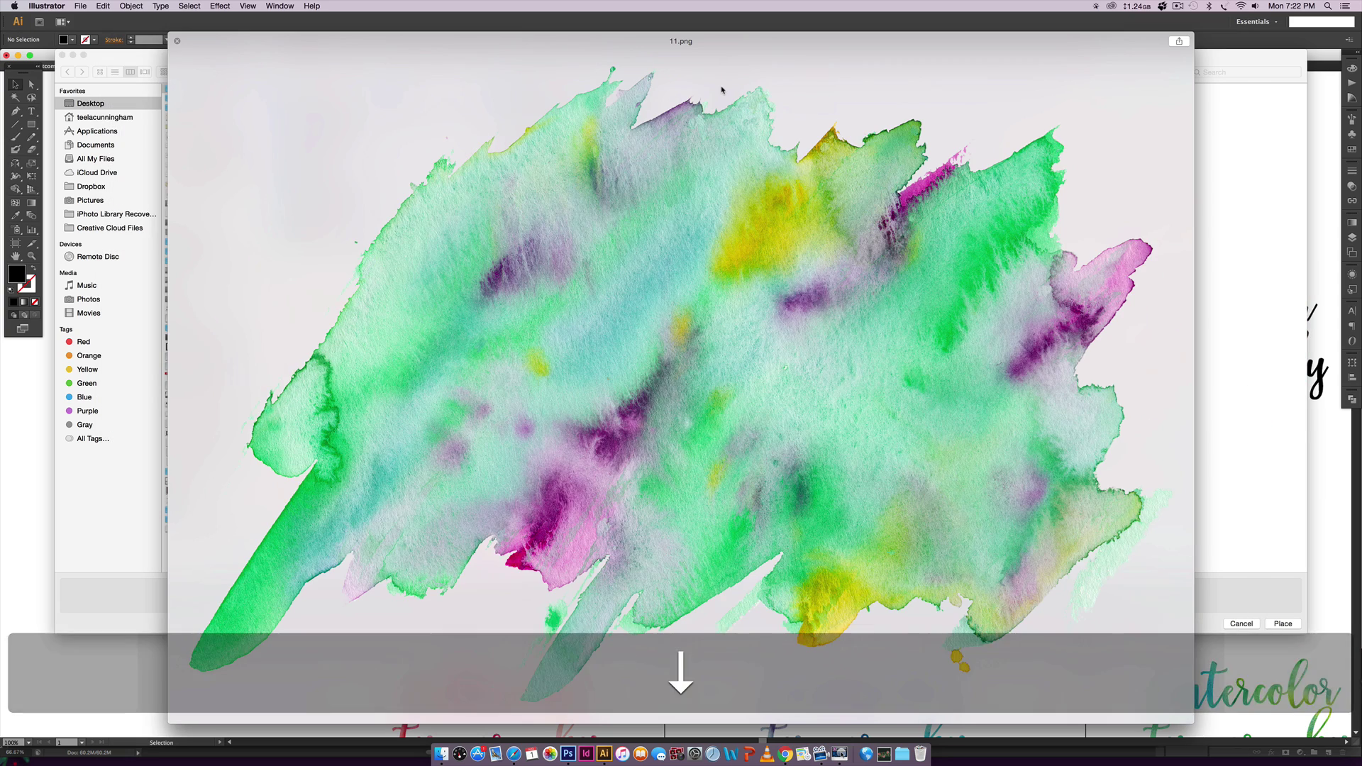
pyautogui.press('Down')
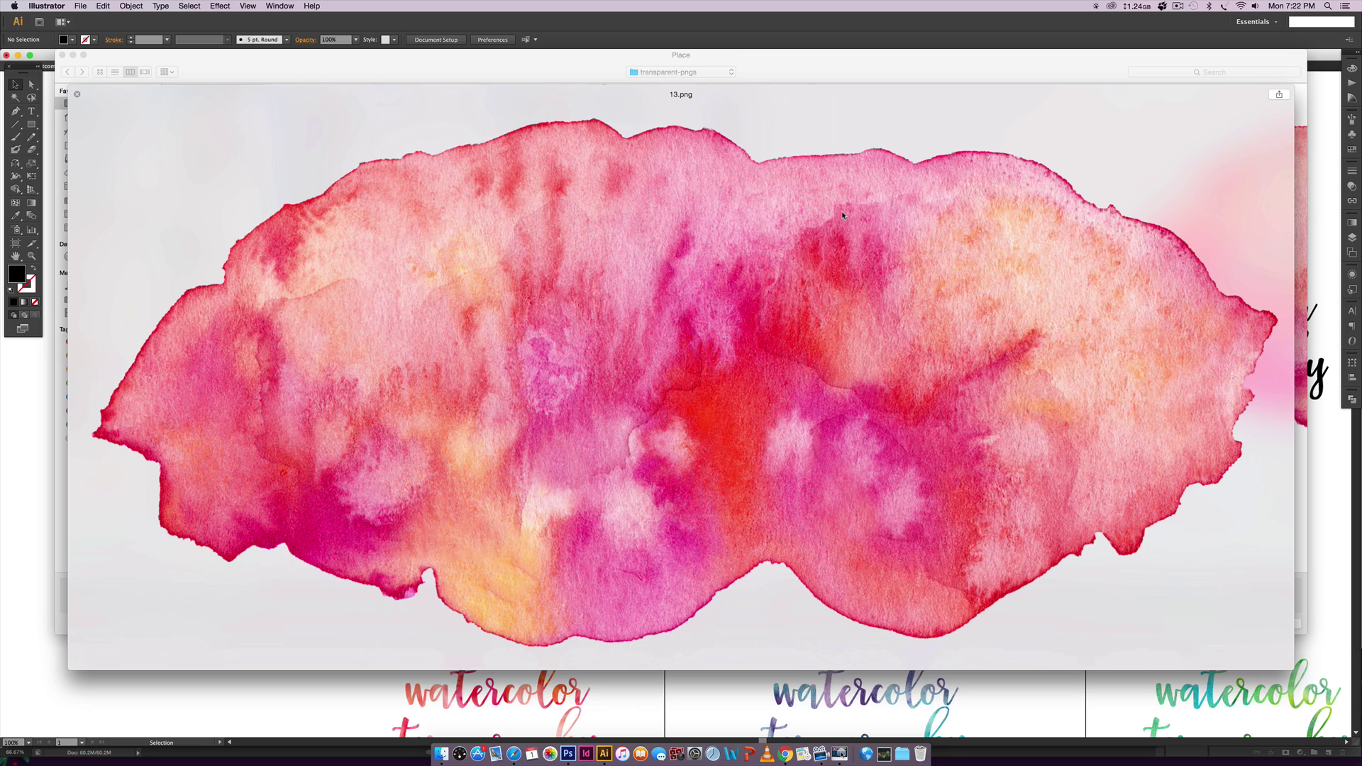
# Place the texture 12.png in the document and move it over the three-line "watercolor typography in Illustrator" lettering
pyautogui.press('Up')
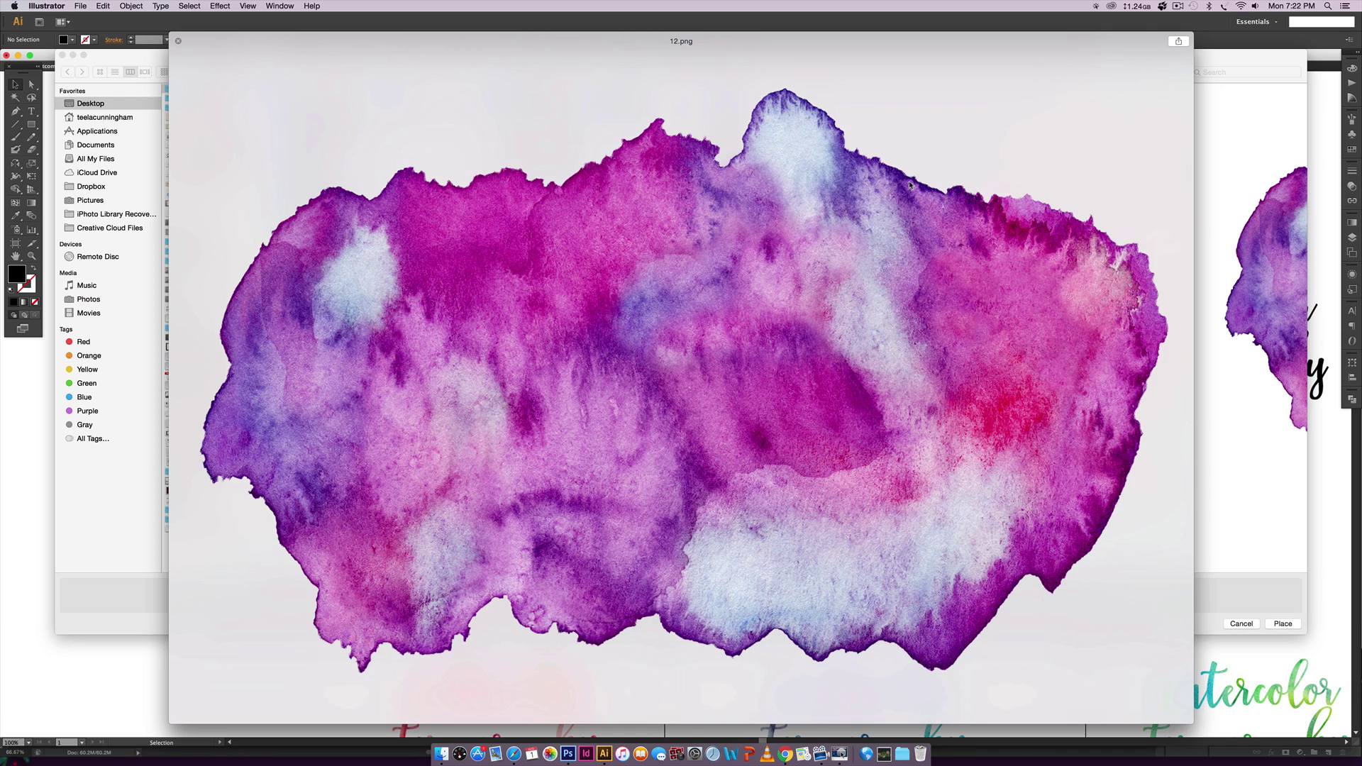
pyautogui.press('space')
pyautogui.click(1283, 624)
pyautogui.moveTo(662, 417); pyautogui.dragTo(498, 352)
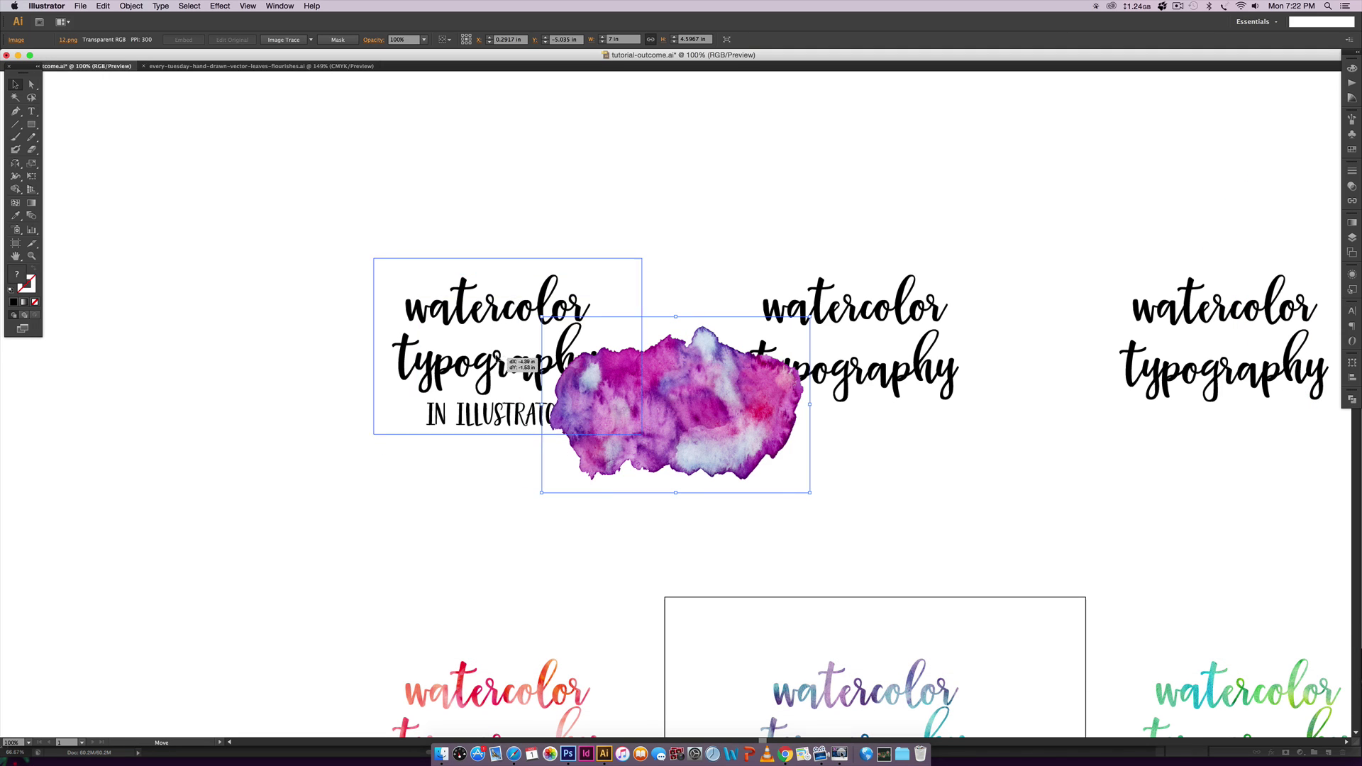
# Enlarge the magenta texture to about 9.92 by 6.51 in and position it so it covers the whole three-line lettering
pyautogui.moveTo(640, 428); pyautogui.dragTo(685, 456)
pyautogui.moveTo(589, 356); pyautogui.dragTo(574, 364)
pyautogui.moveTo(670, 235); pyautogui.dragTo(686, 224)
pyautogui.moveTo(602, 300); pyautogui.dragTo(604, 306)
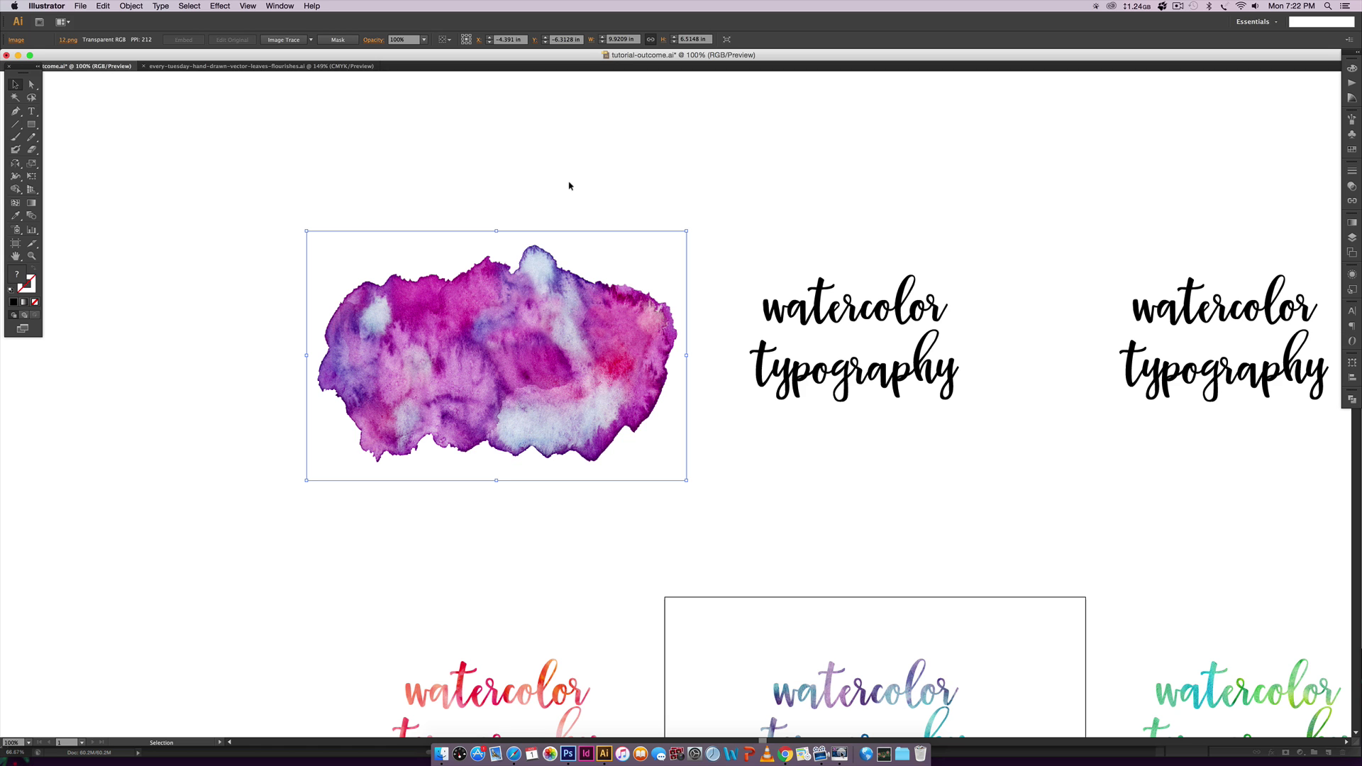
# Send the magenta watercolor texture to the back, behind the three-line lettering
pyautogui.rightClick(551, 310)
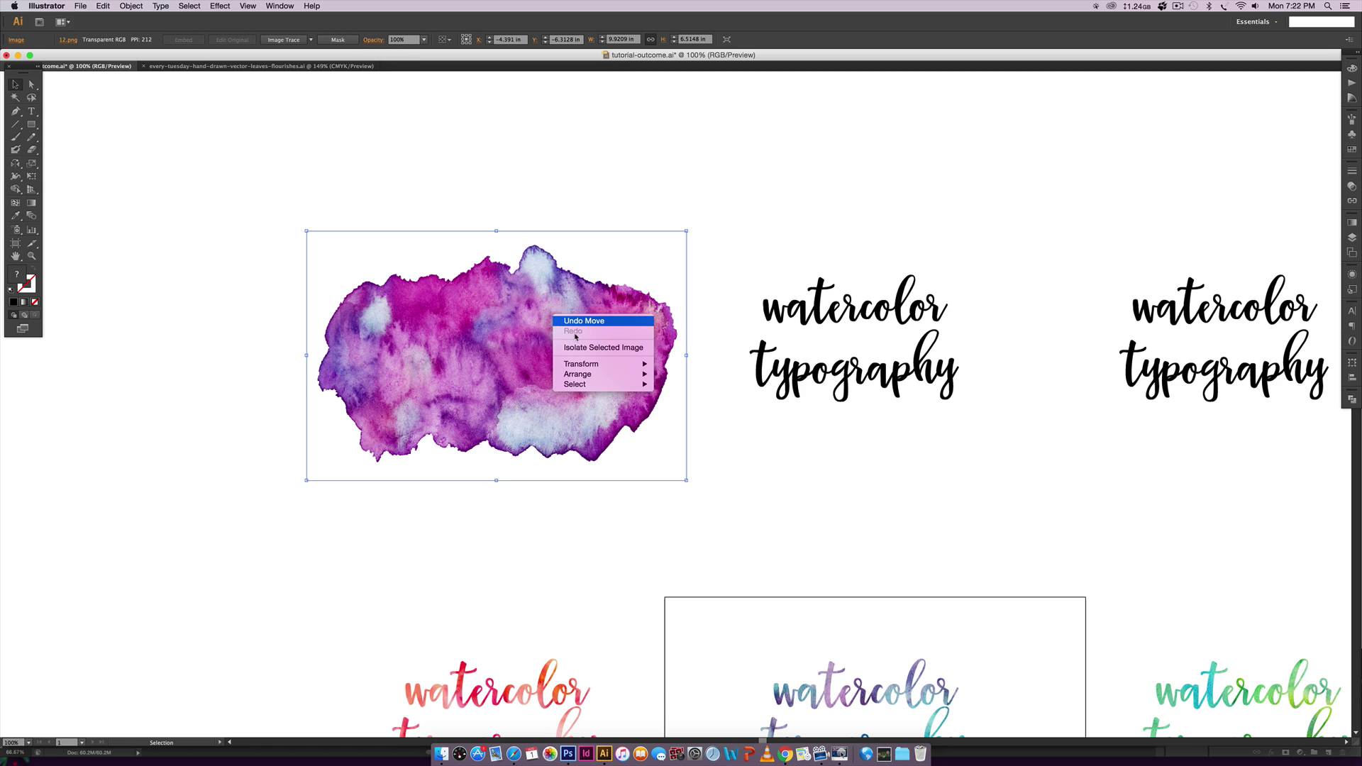
pyautogui.moveTo(600, 374)
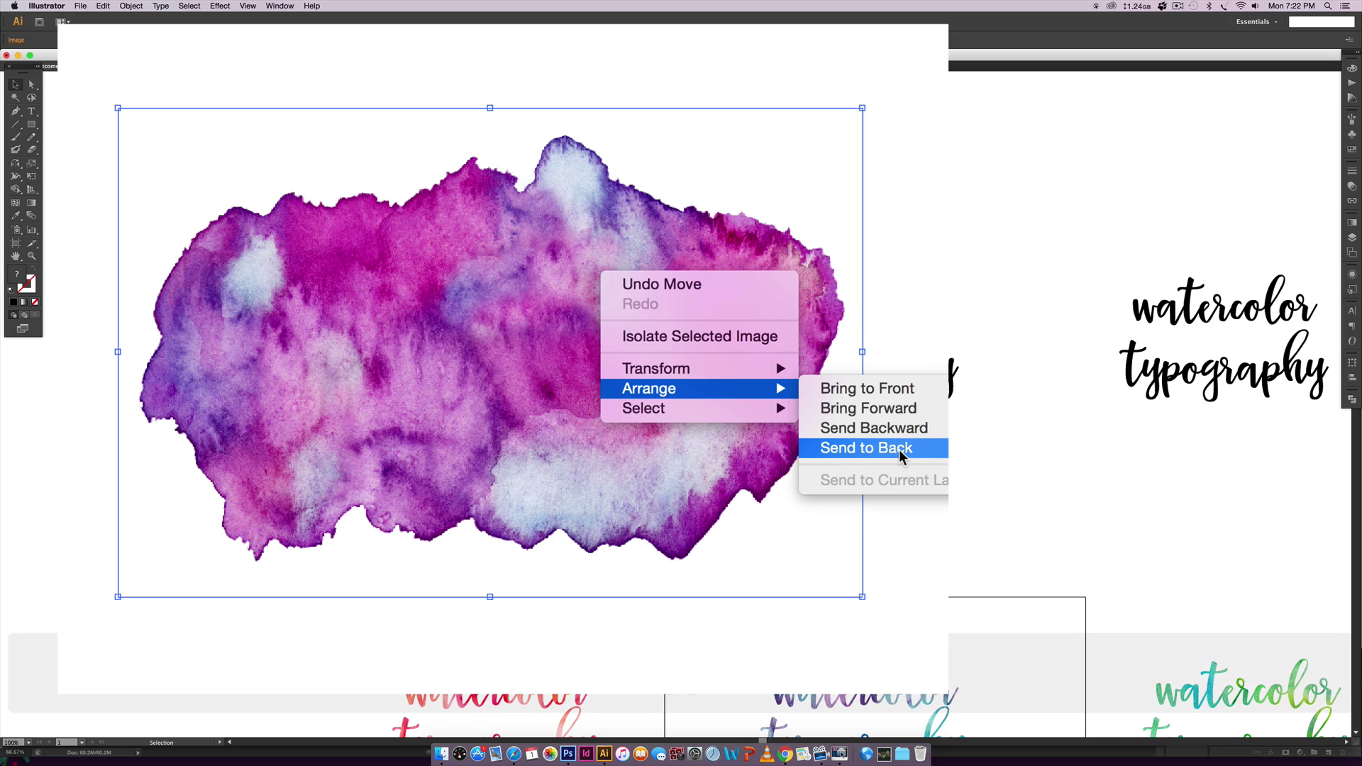
pyautogui.press('super+shift+bracketleft')
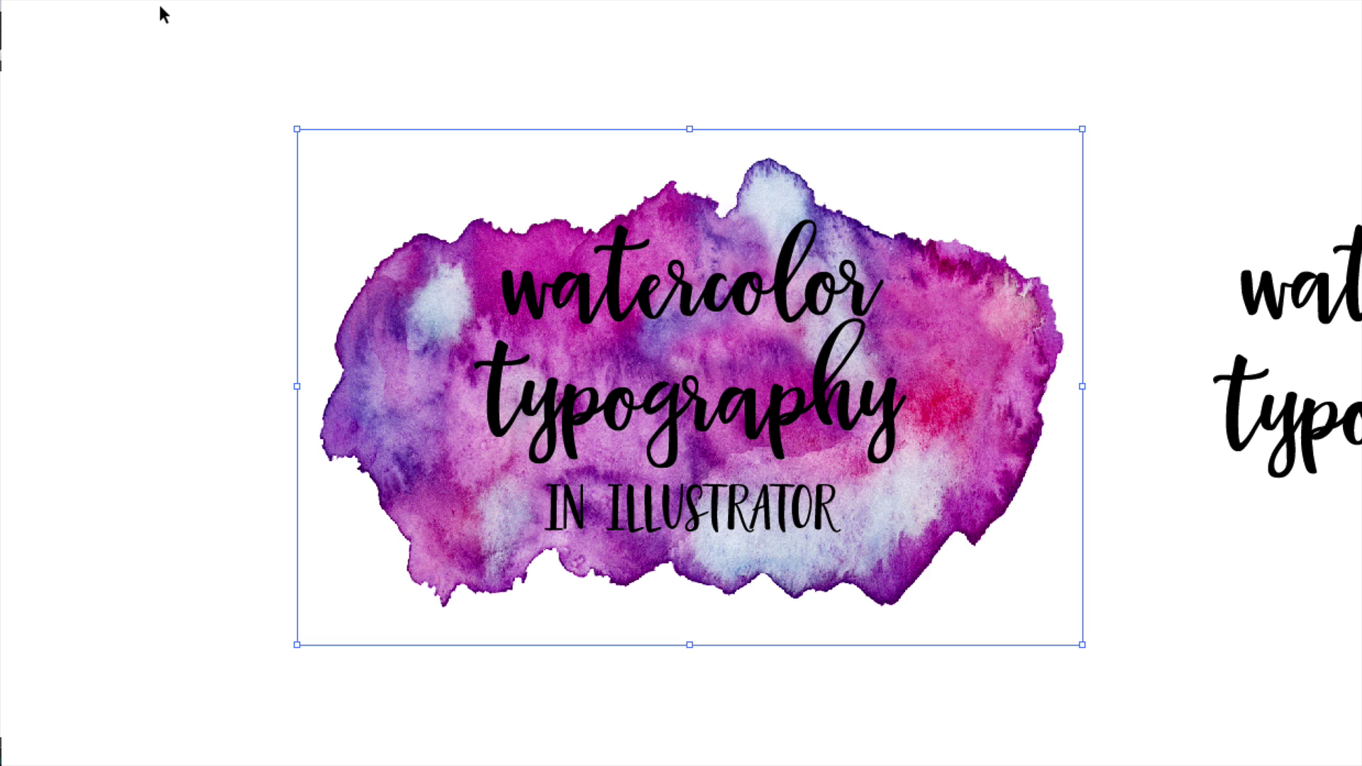
# Select the texture together with the three-line lettering and make a clipping mask from the text
pyautogui.moveTo(244, 175); pyautogui.dragTo(626, 513)
pyautogui.moveTo(961, 720); pyautogui.dragTo(962, 721)
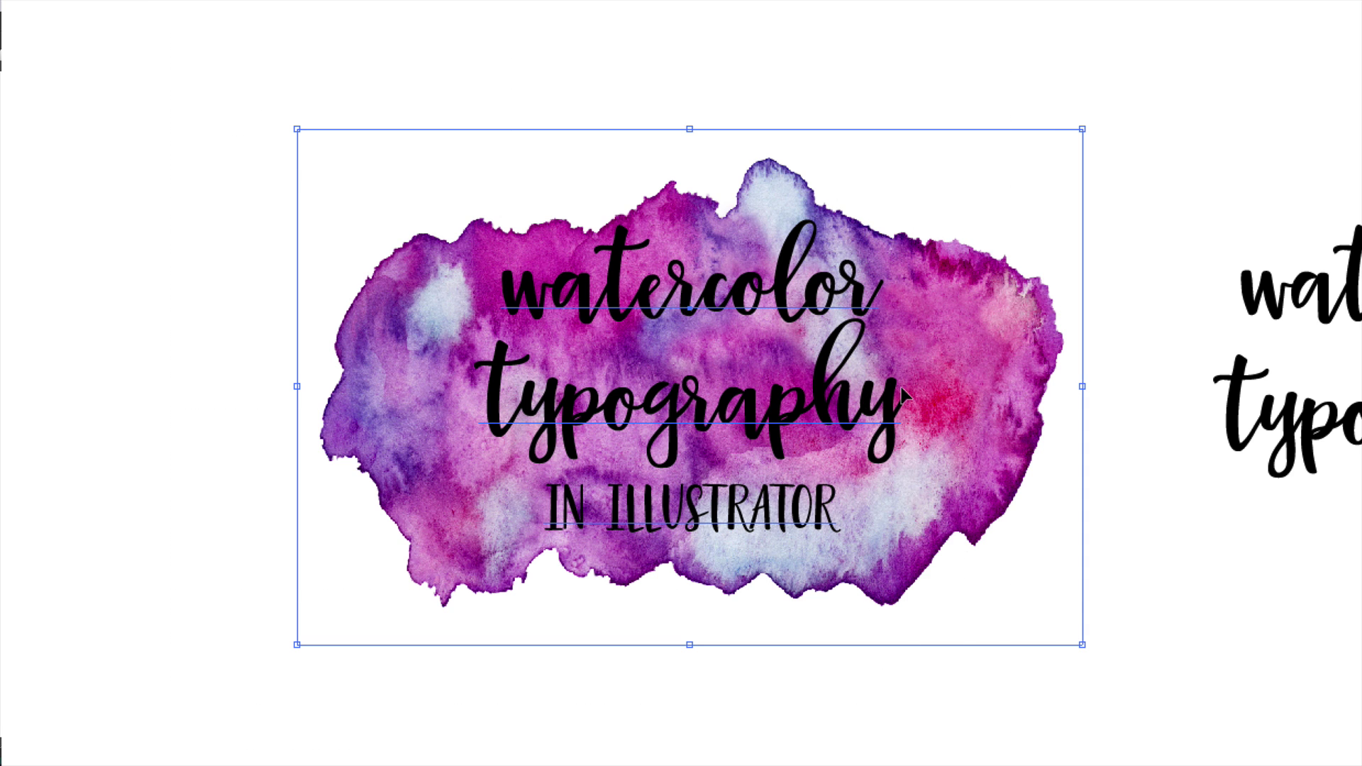
pyautogui.rightClick(944, 374)
pyautogui.click(994, 483)
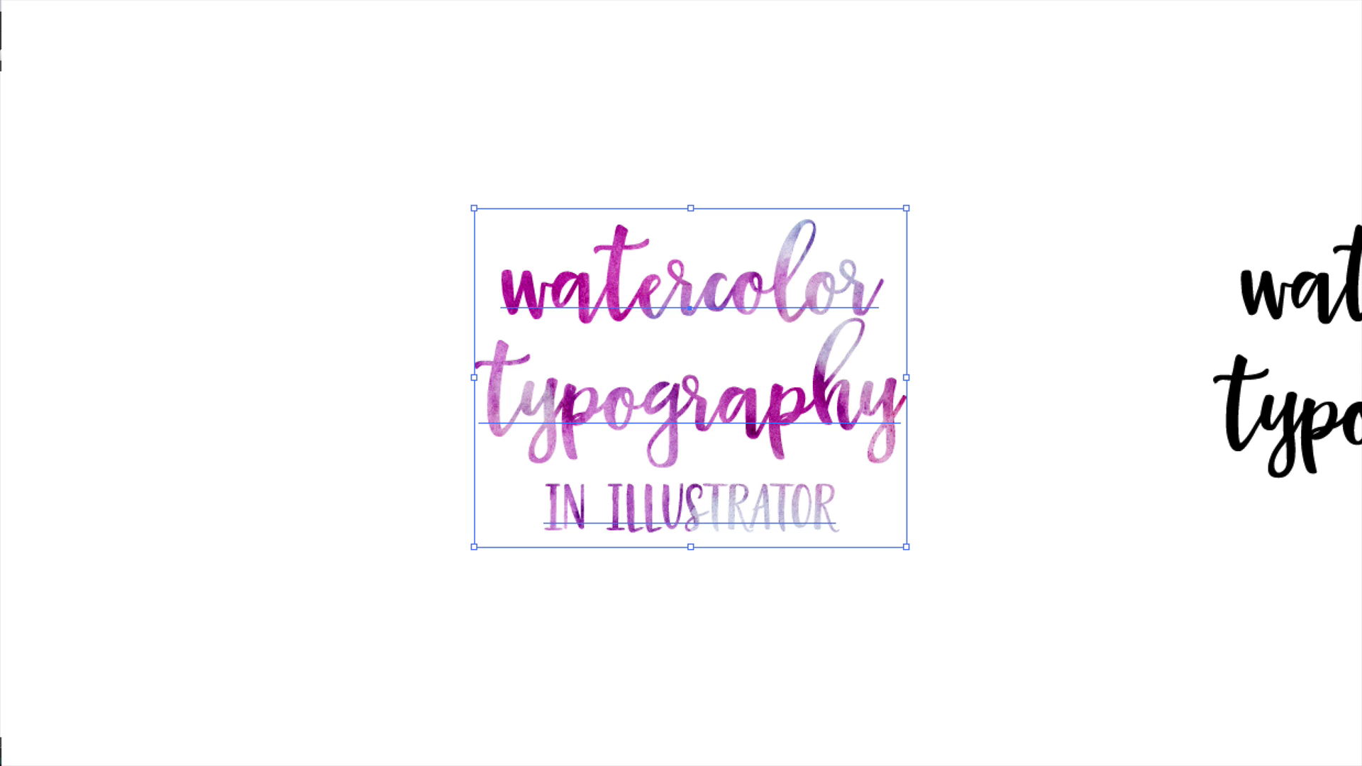
# Add an exclamation mark after "typography" in the clipped magenta lettering, then leave text editing and deselect
pyautogui.doubleClick(882, 387)
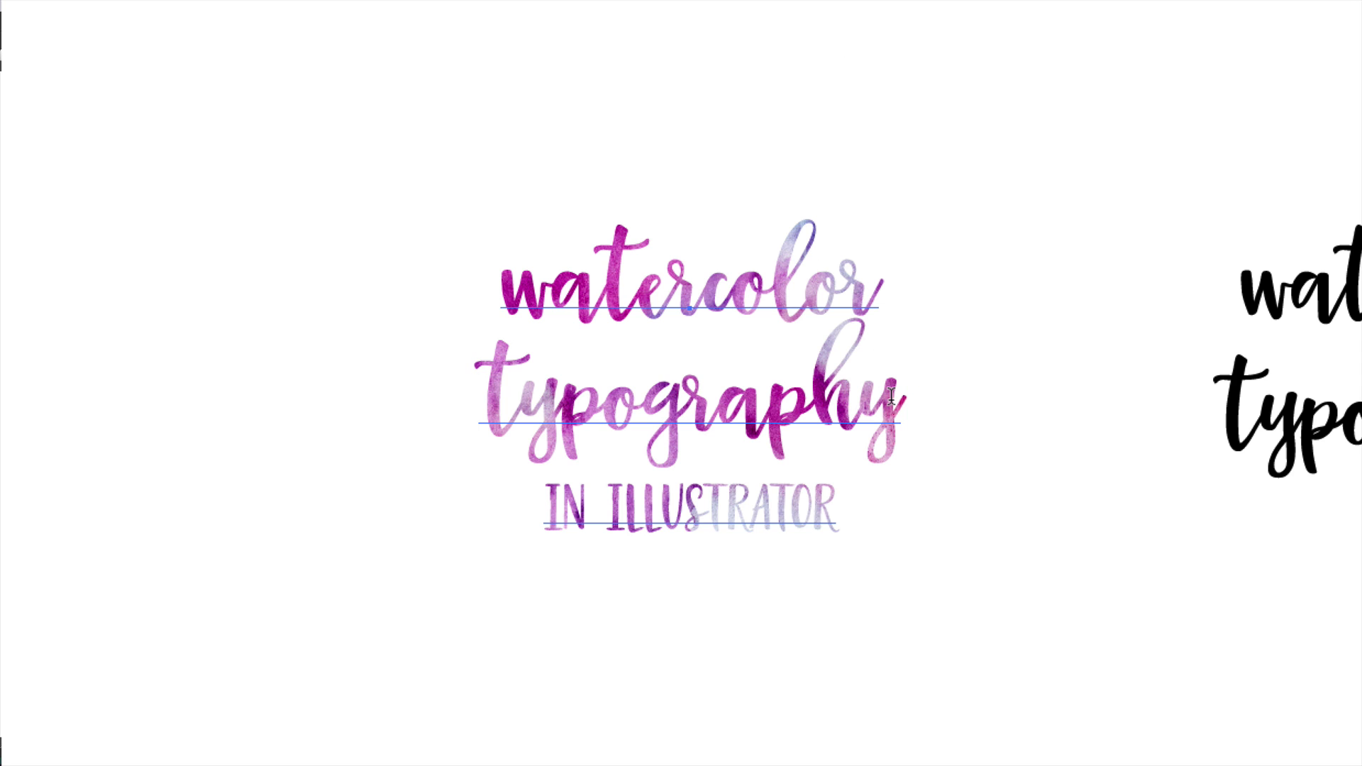
pyautogui.write('!')
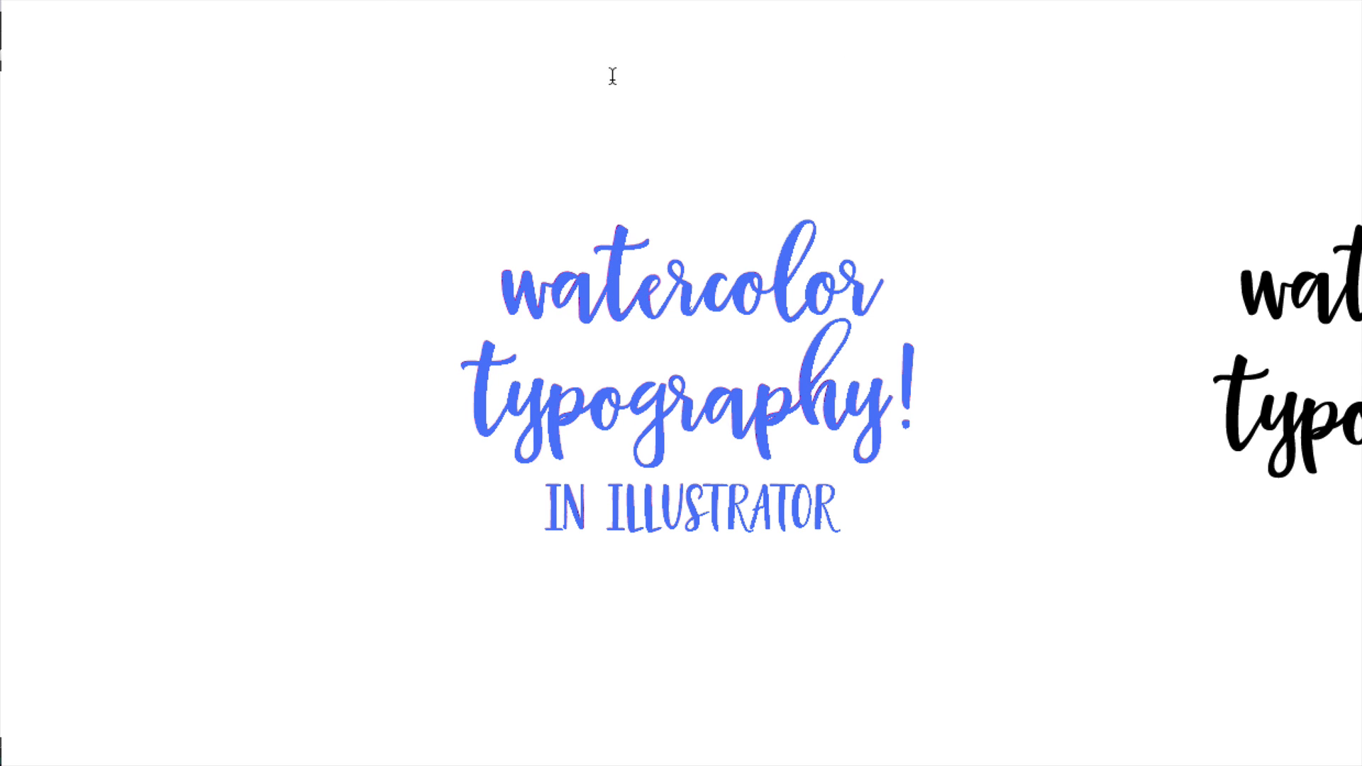
pyautogui.press('Escape')
pyautogui.click(1131, 584)
pyautogui.doubleClick(905, 379)
pyautogui.press('Escape')
pyautogui.click(1055, 544)
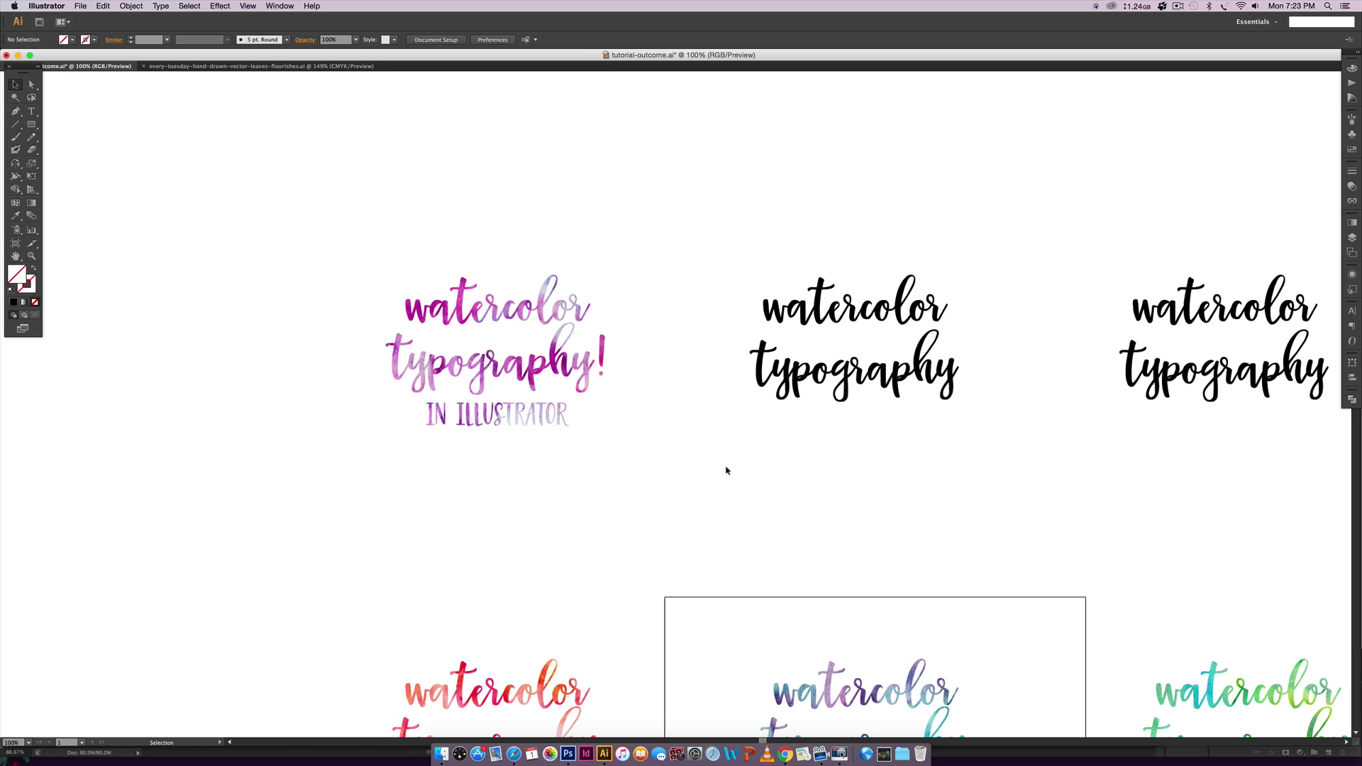
# Stagger the second lettering's separate lines, shifting "watercolor" slightly left and "typography" up and to the right beneath it
pyautogui.press('space')
pyautogui.moveTo(975, 455); pyautogui.dragTo(790, 441)
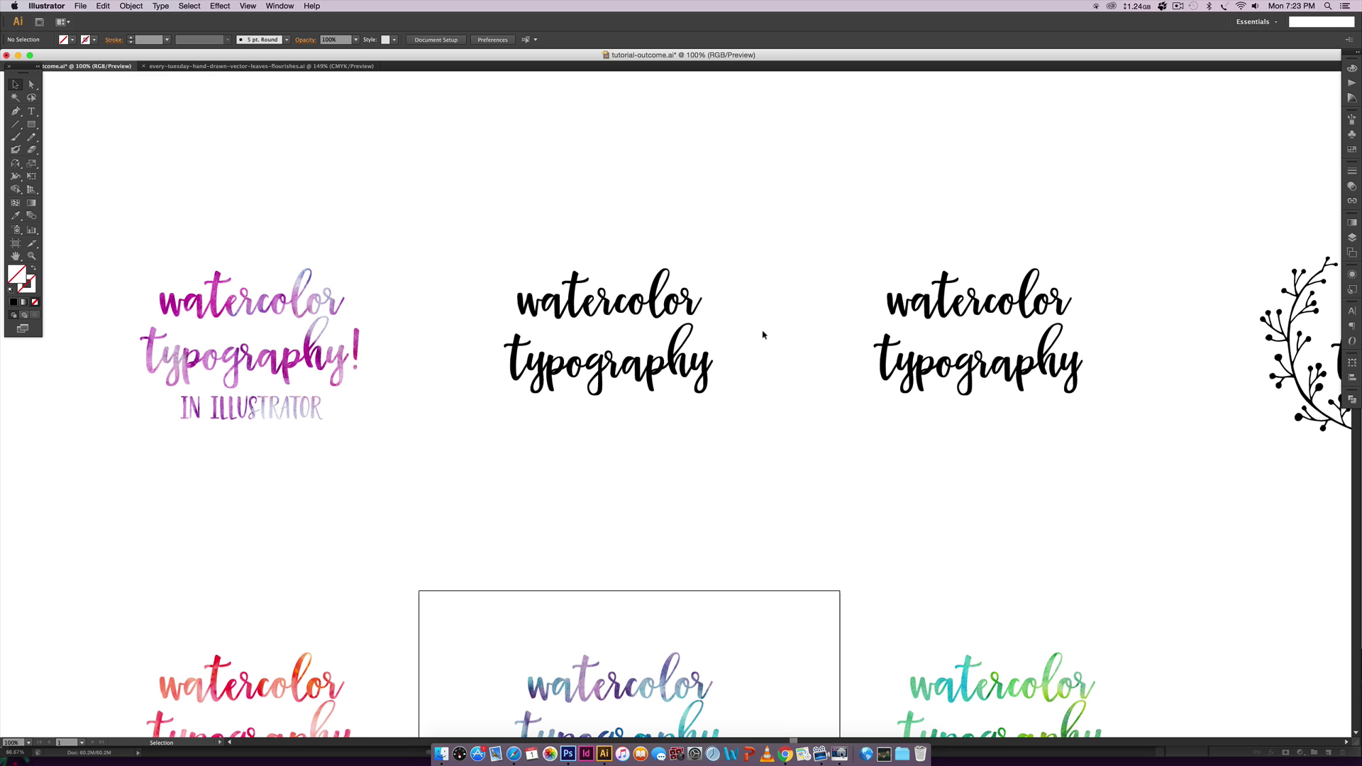
pyautogui.moveTo(704, 305); pyautogui.dragTo(706, 284)
pyautogui.moveTo(667, 369)
pyautogui.mouseDown()
pyautogui.moveTo(673, 401)
pyautogui.moveTo(650, 359)
pyautogui.mouseUp()
pyautogui.moveTo(657, 279); pyautogui.dragTo(660, 308)
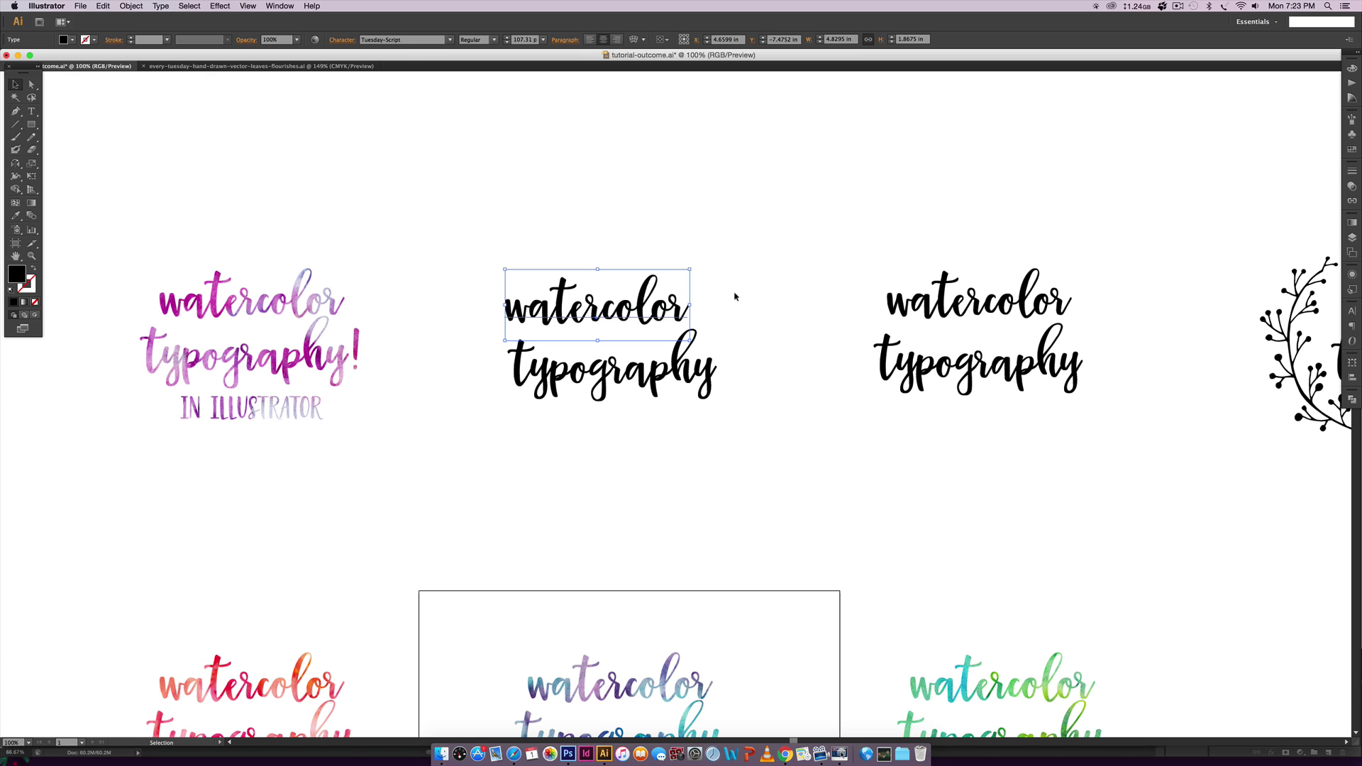
pyautogui.click(738, 299)
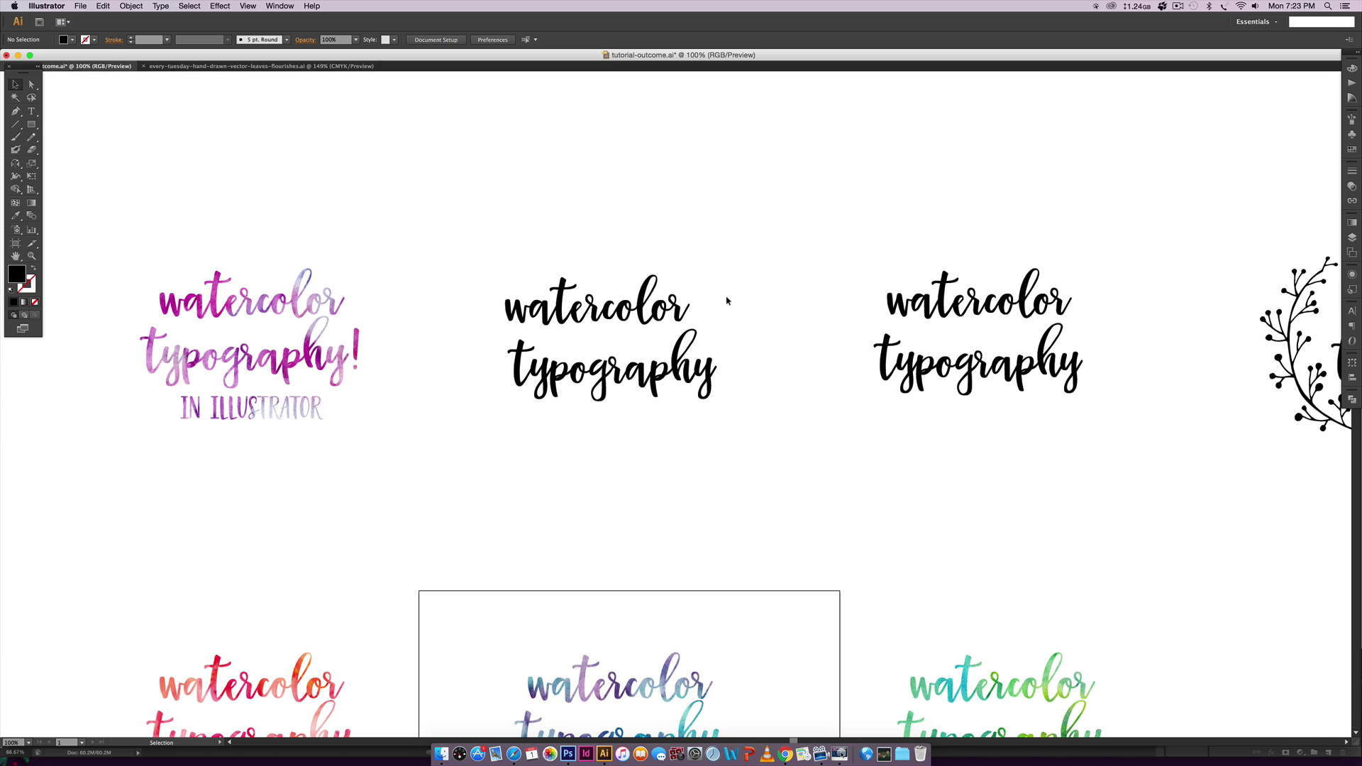
pyautogui.doubleClick(674, 308)
pyautogui.press('Escape')
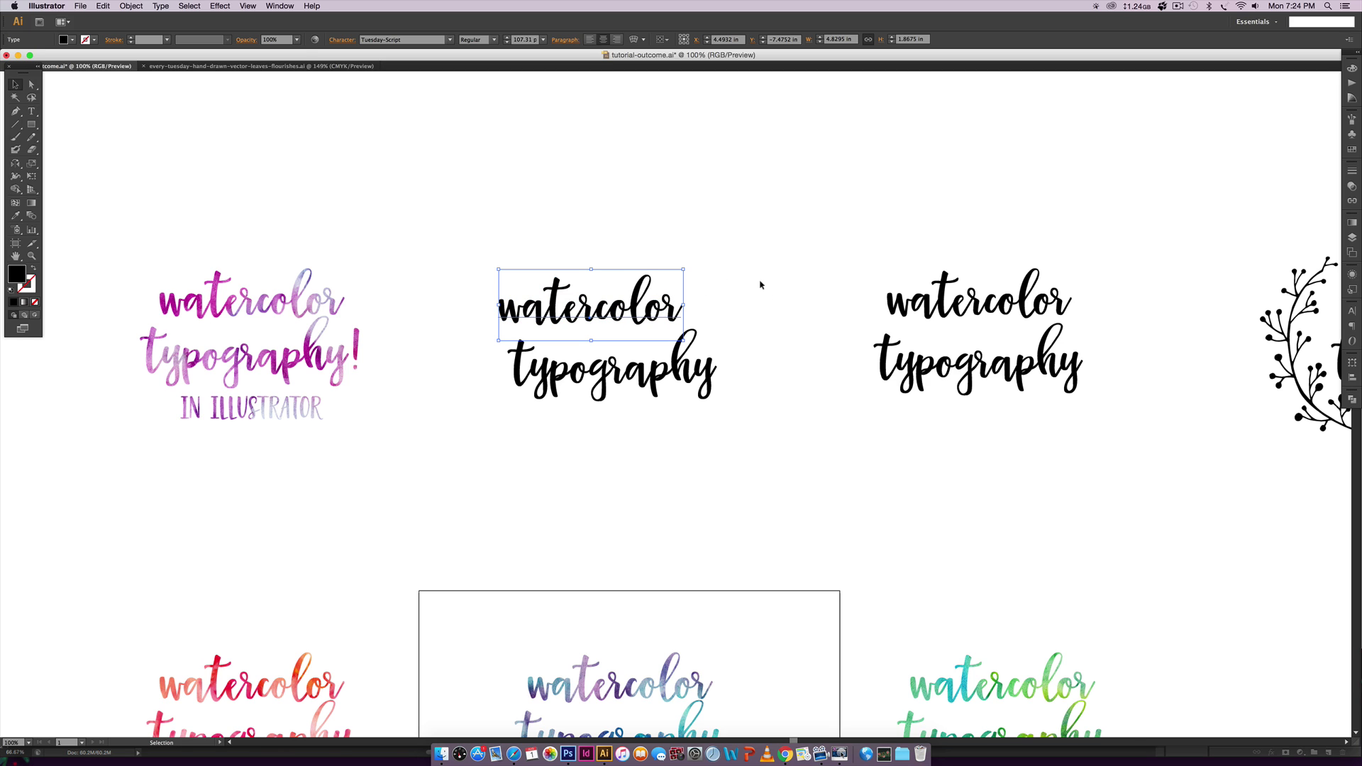
pyautogui.scroll(-1, 748, 273)
pyautogui.moveTo(709, 381); pyautogui.dragTo(722, 366)
pyautogui.click(784, 299)
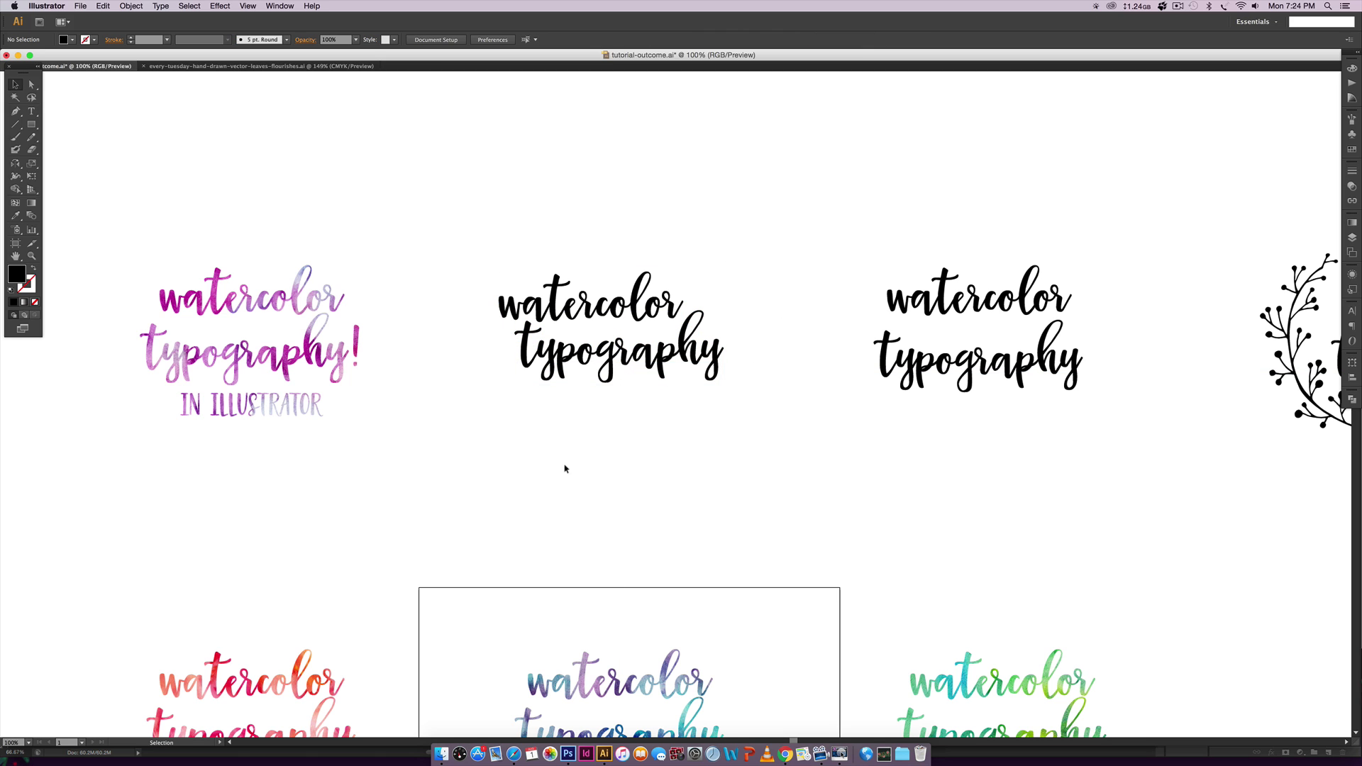
# Group the two staggered lettering lines and fill the group with the green watercolor pattern swatch, trying the purple one for comparison
pyautogui.moveTo(767, 217); pyautogui.dragTo(456, 459)
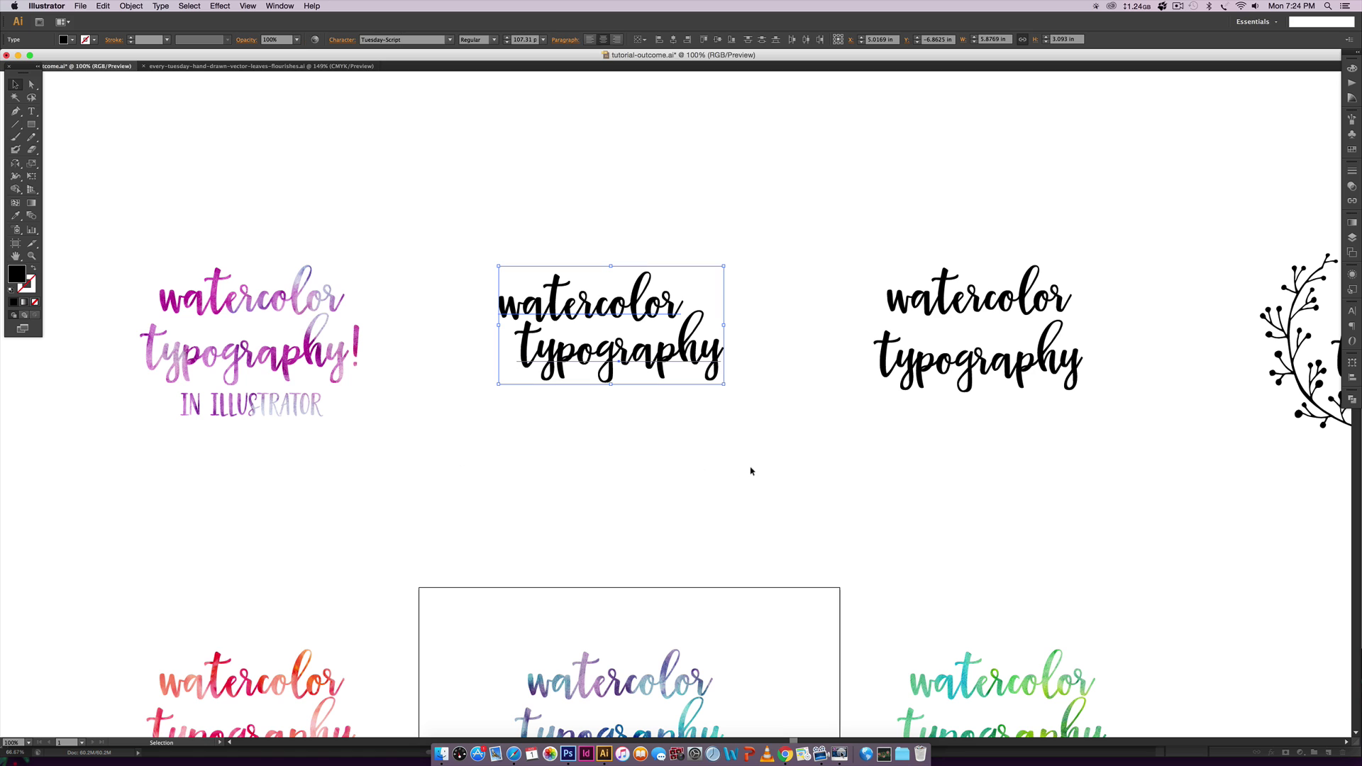
pyautogui.press('super+g')
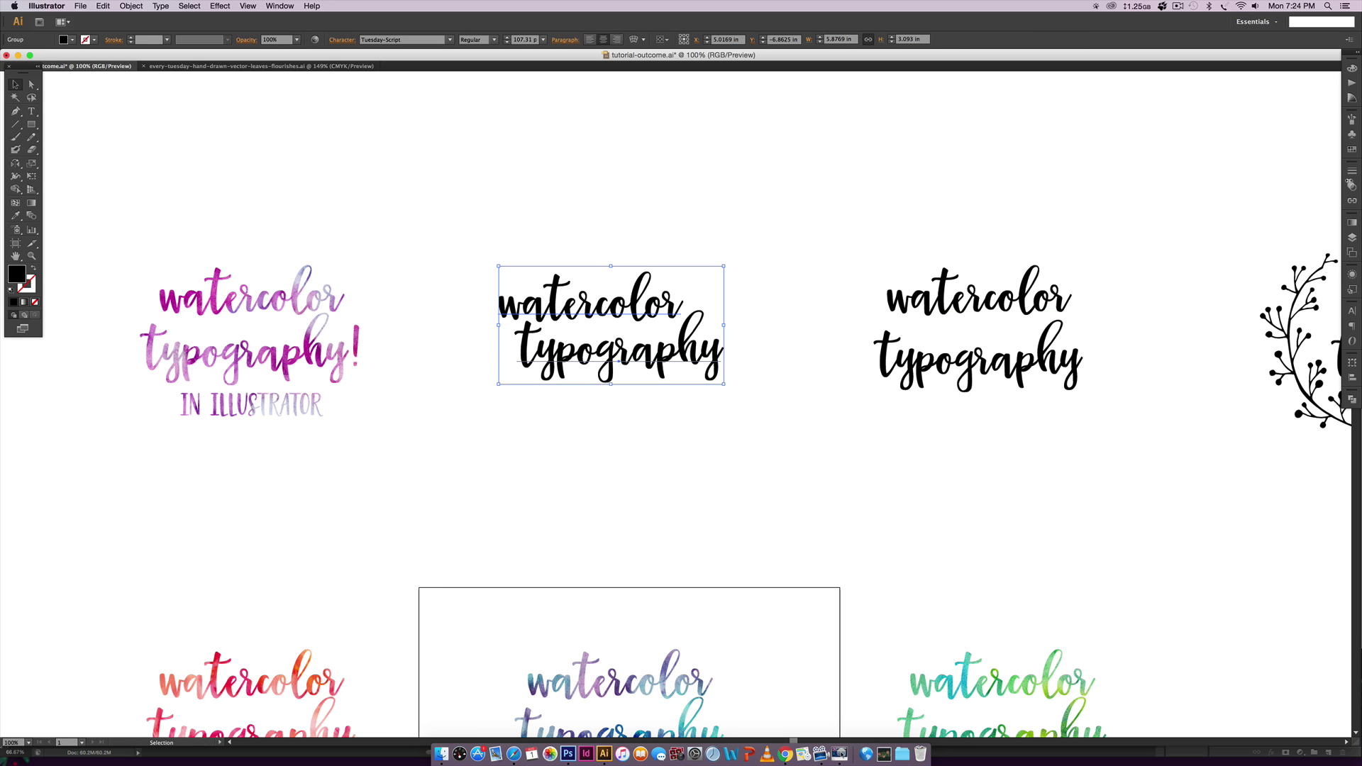
pyautogui.click(1352, 149)
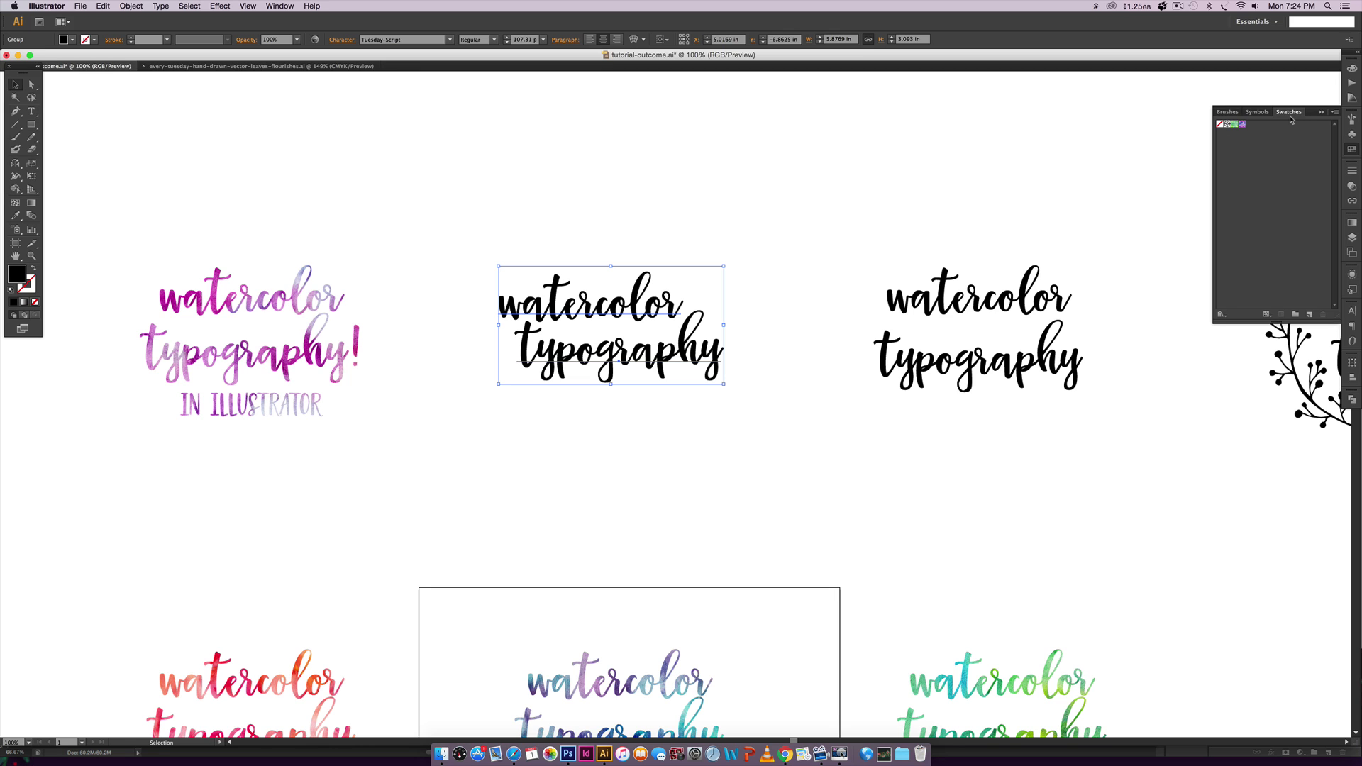
pyautogui.click(279, 5)
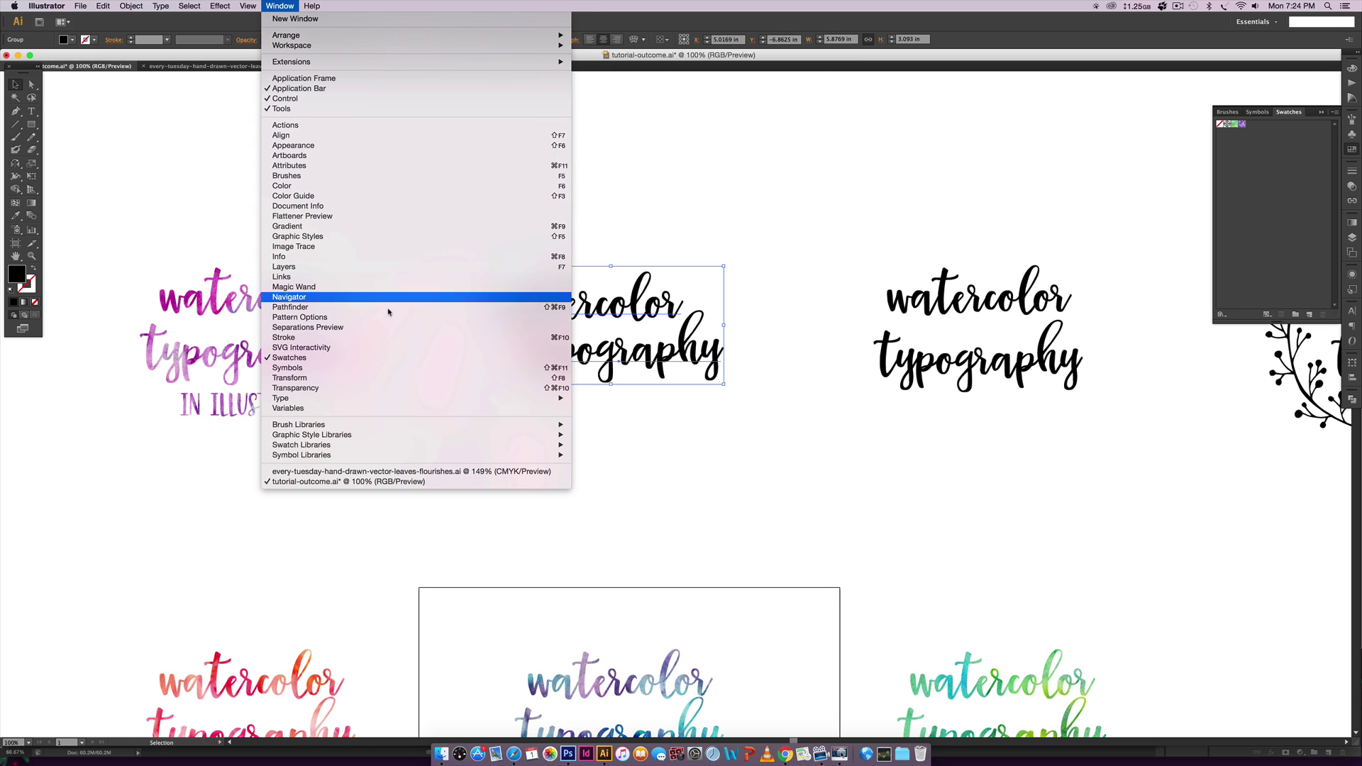
pyautogui.click(778, 219)
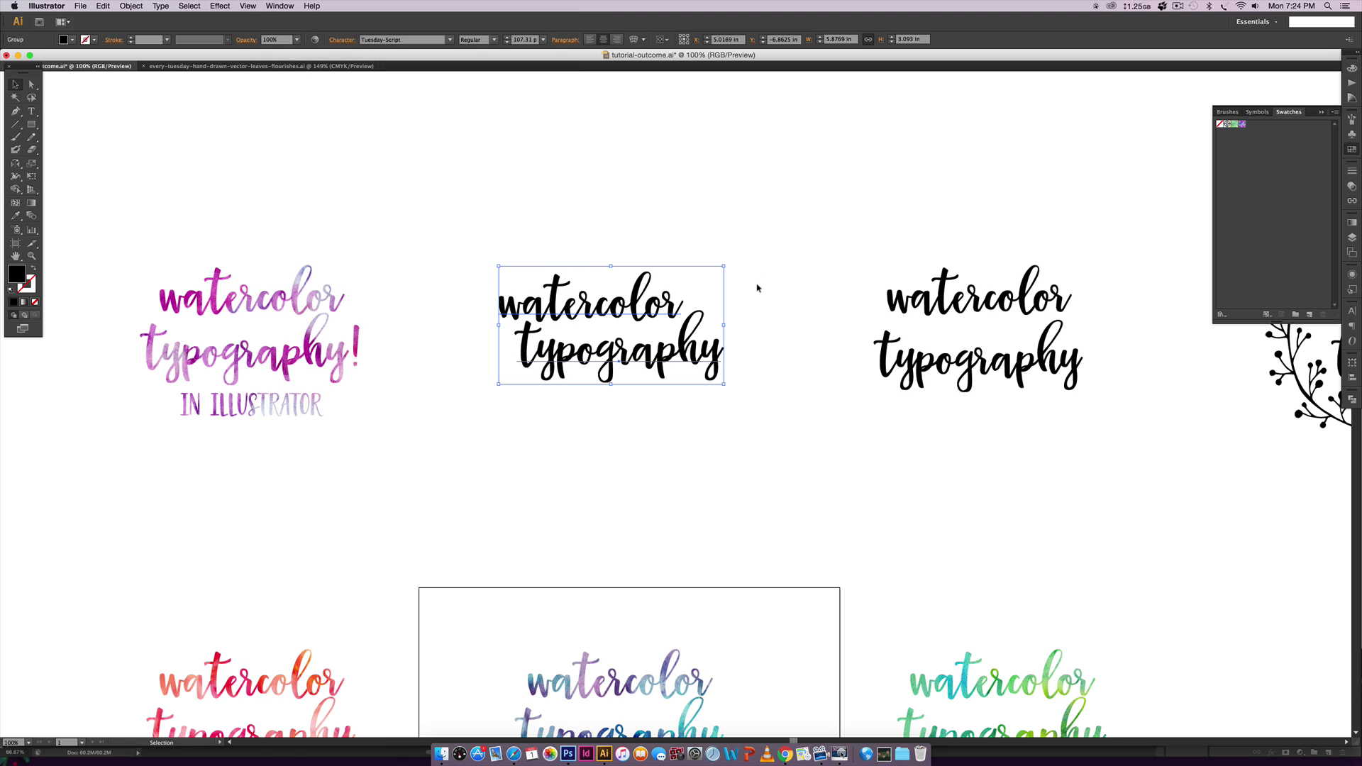
pyautogui.click(1235, 123)
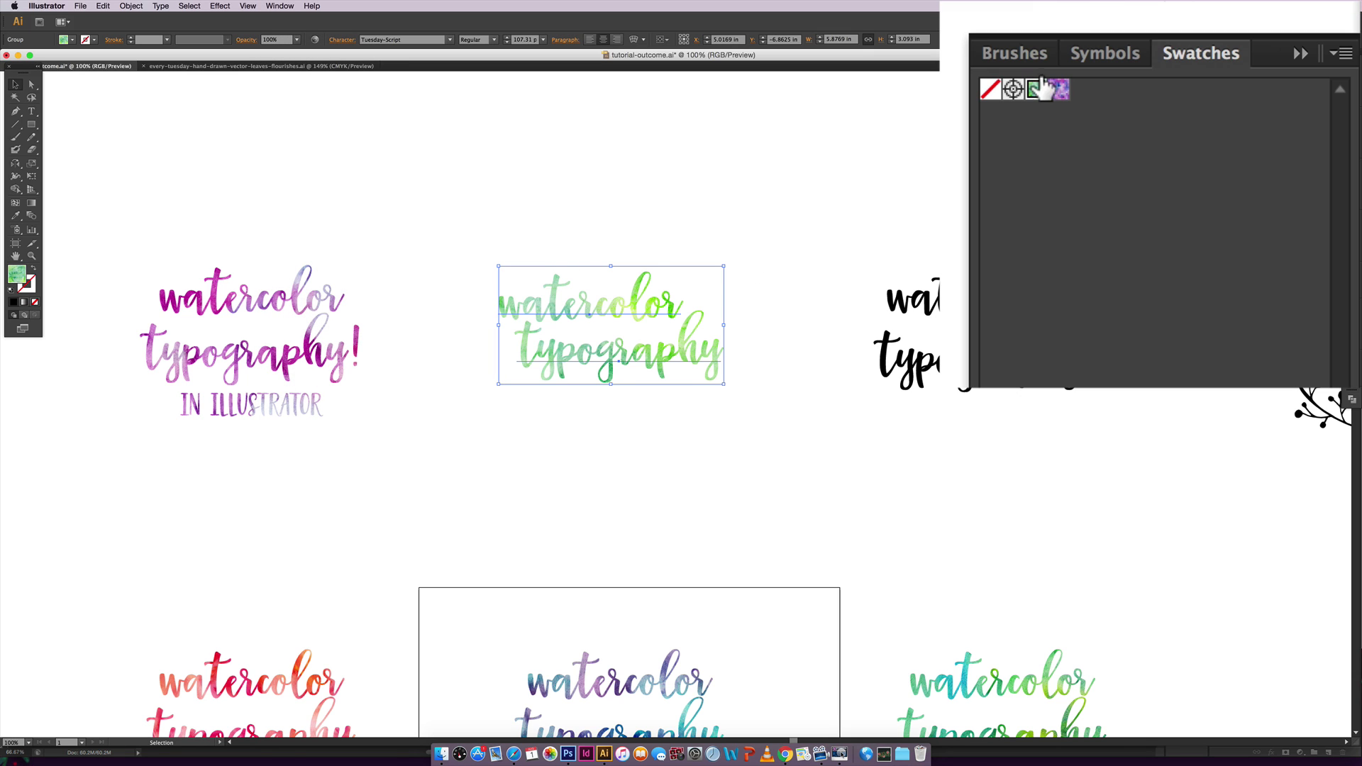
pyautogui.click(1059, 89)
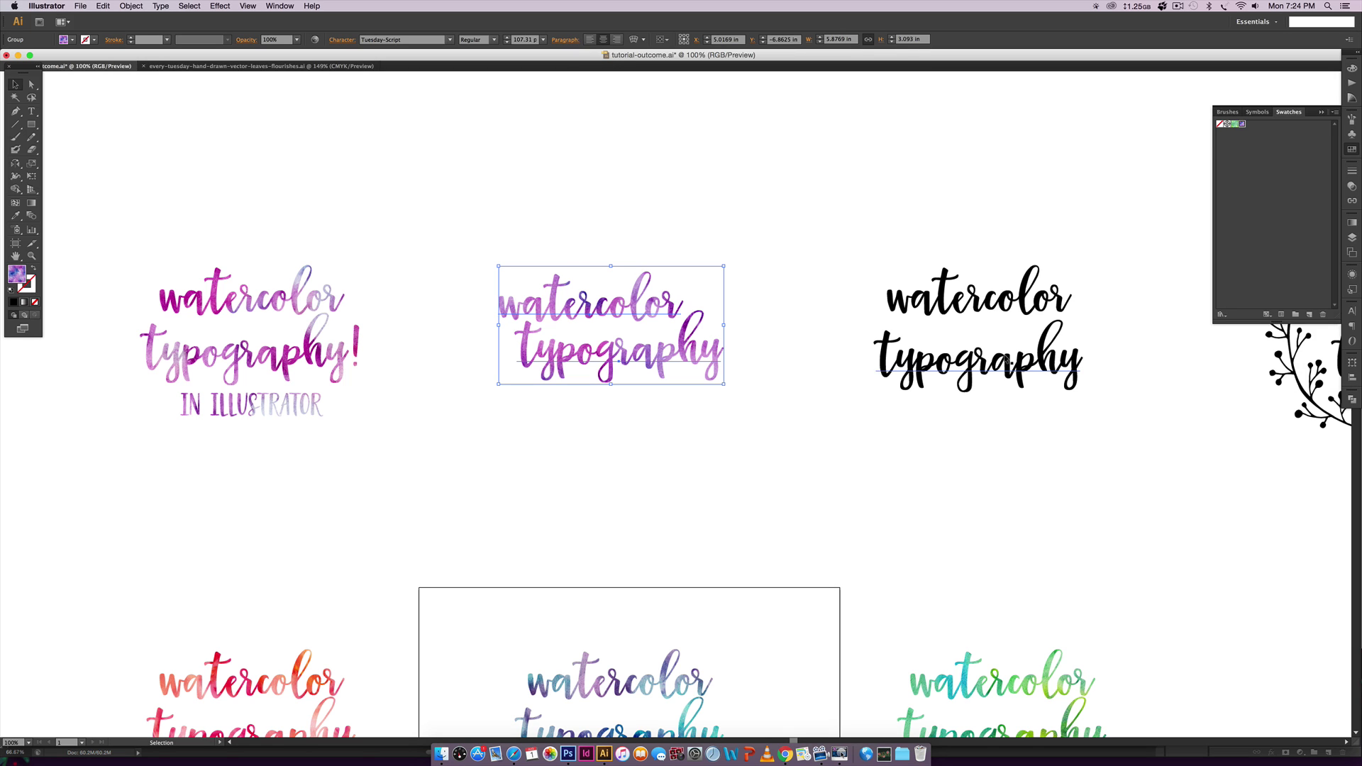
pyautogui.click(1234, 124)
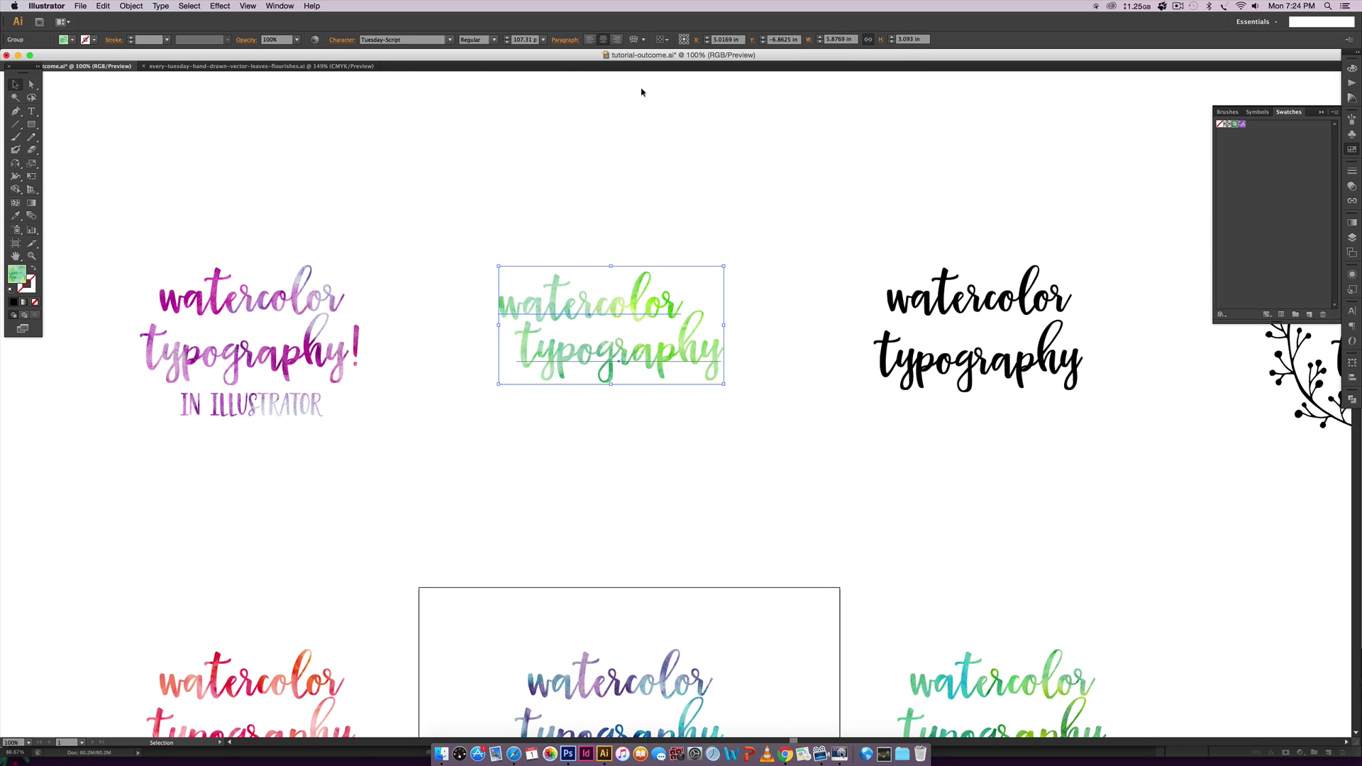
# Bring up the Scale settings for the green lettering group and turn off Transform Objects, leaving Transform Patterns on
pyautogui.press('super+equal')
pyautogui.press('super+equal')
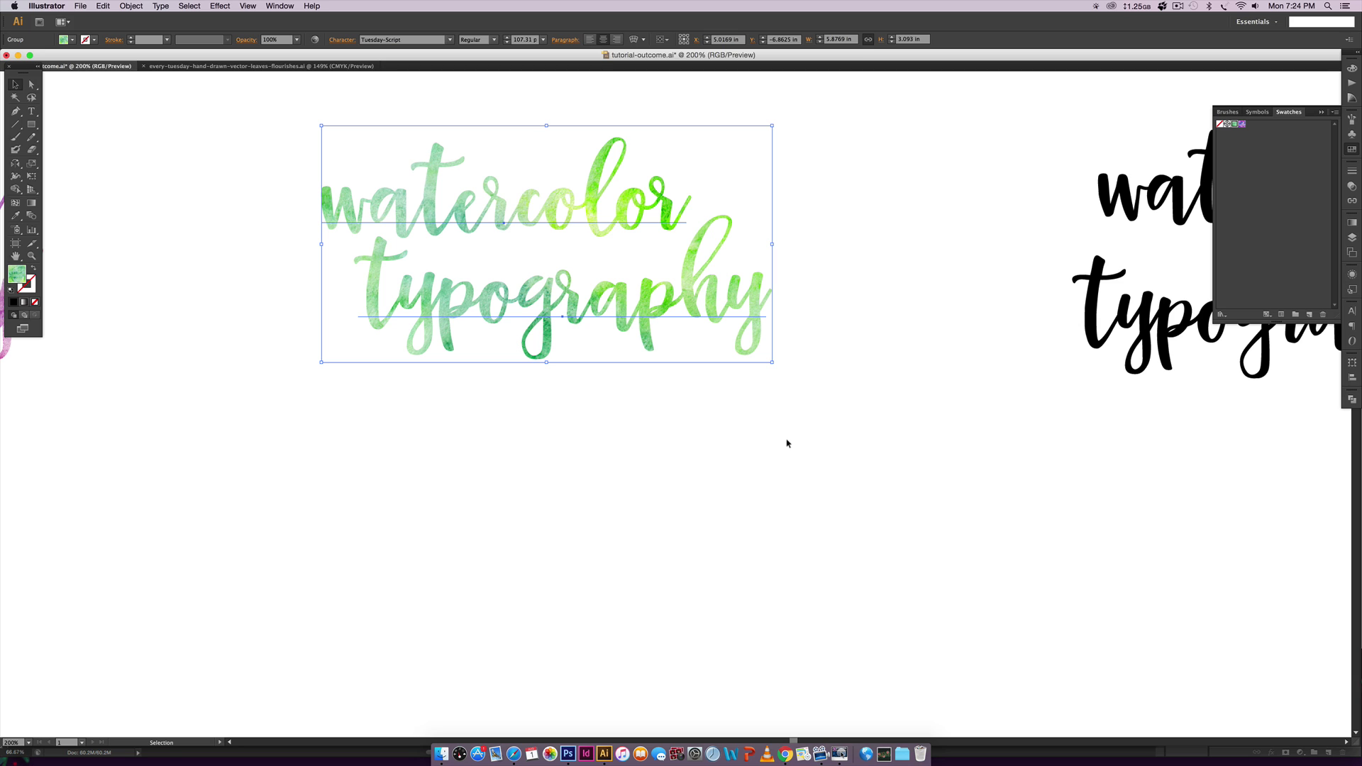
pyautogui.scroll(3, 755, 329)
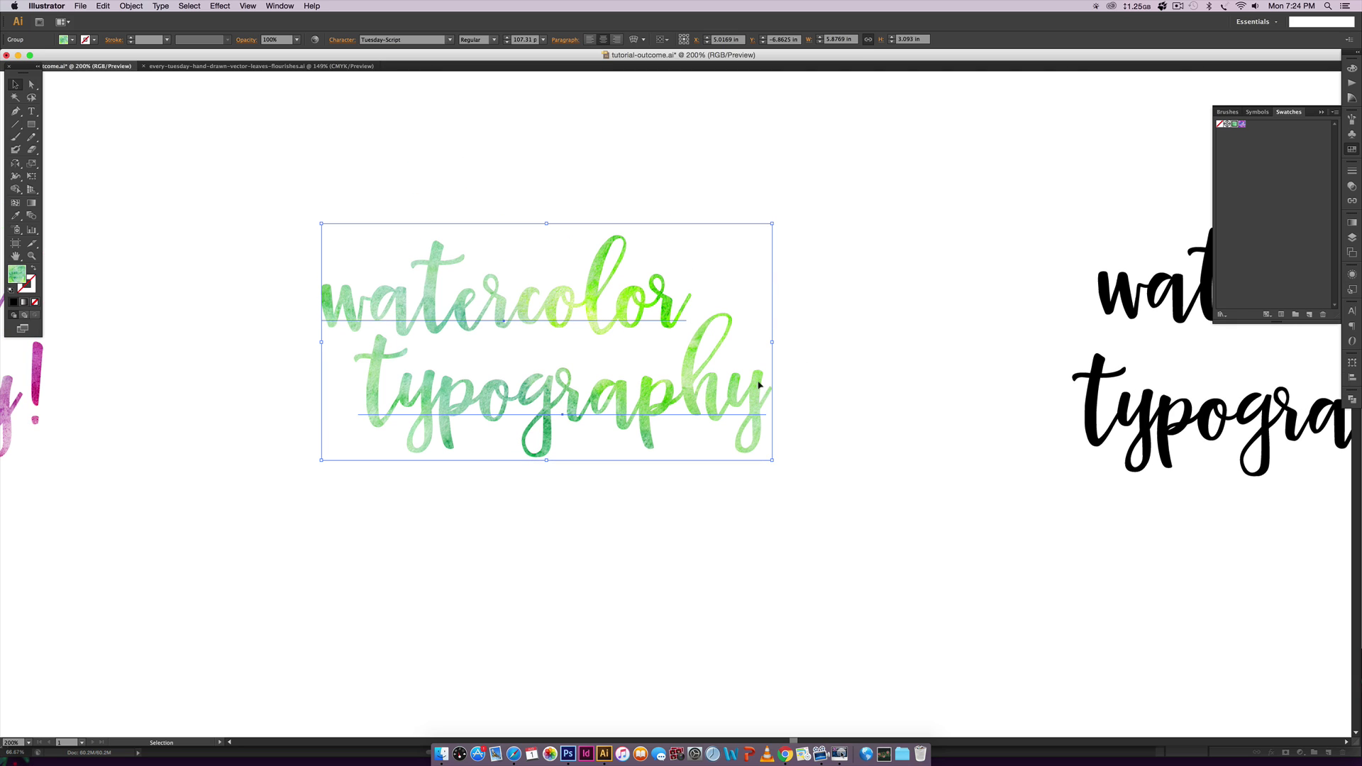
pyautogui.rightClick(760, 384)
pyautogui.moveTo(816, 466)
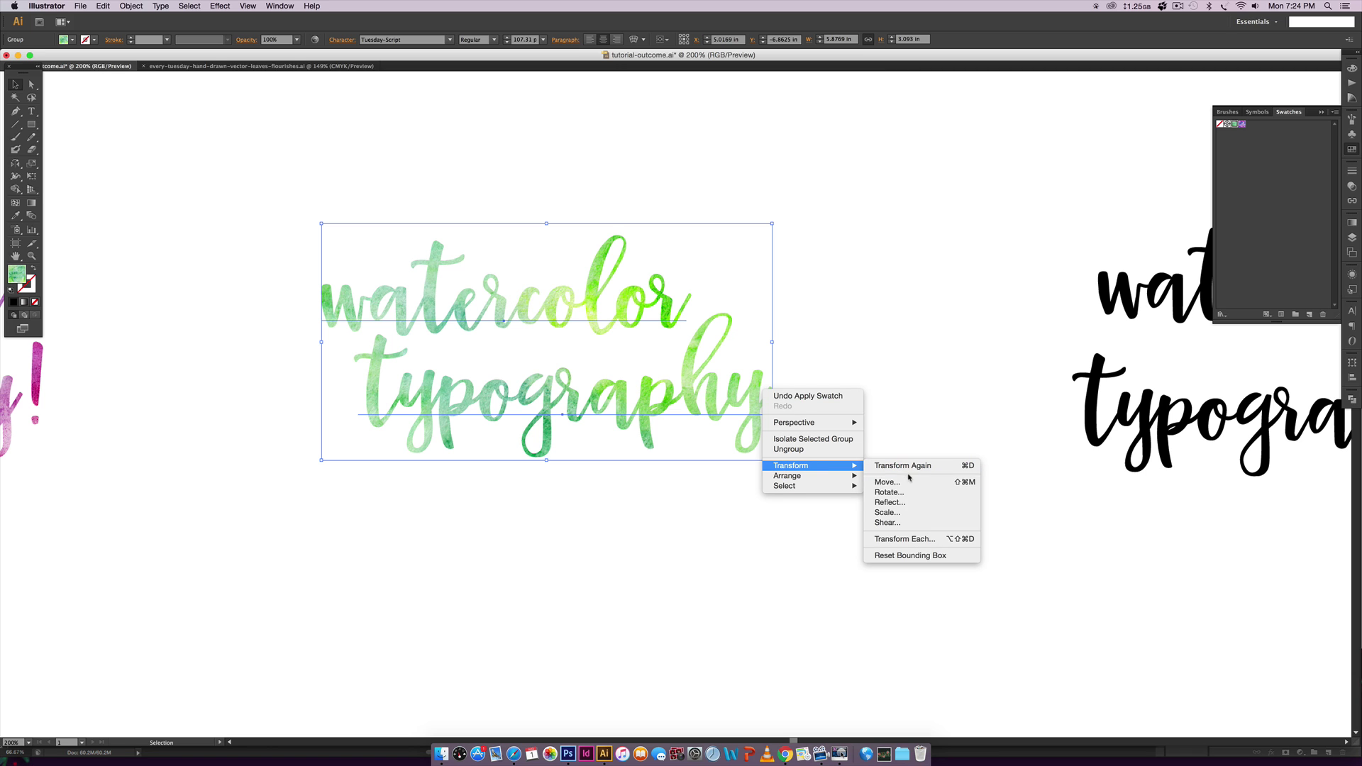
pyautogui.click(902, 512)
pyautogui.moveTo(841, 89); pyautogui.dragTo(954, 227)
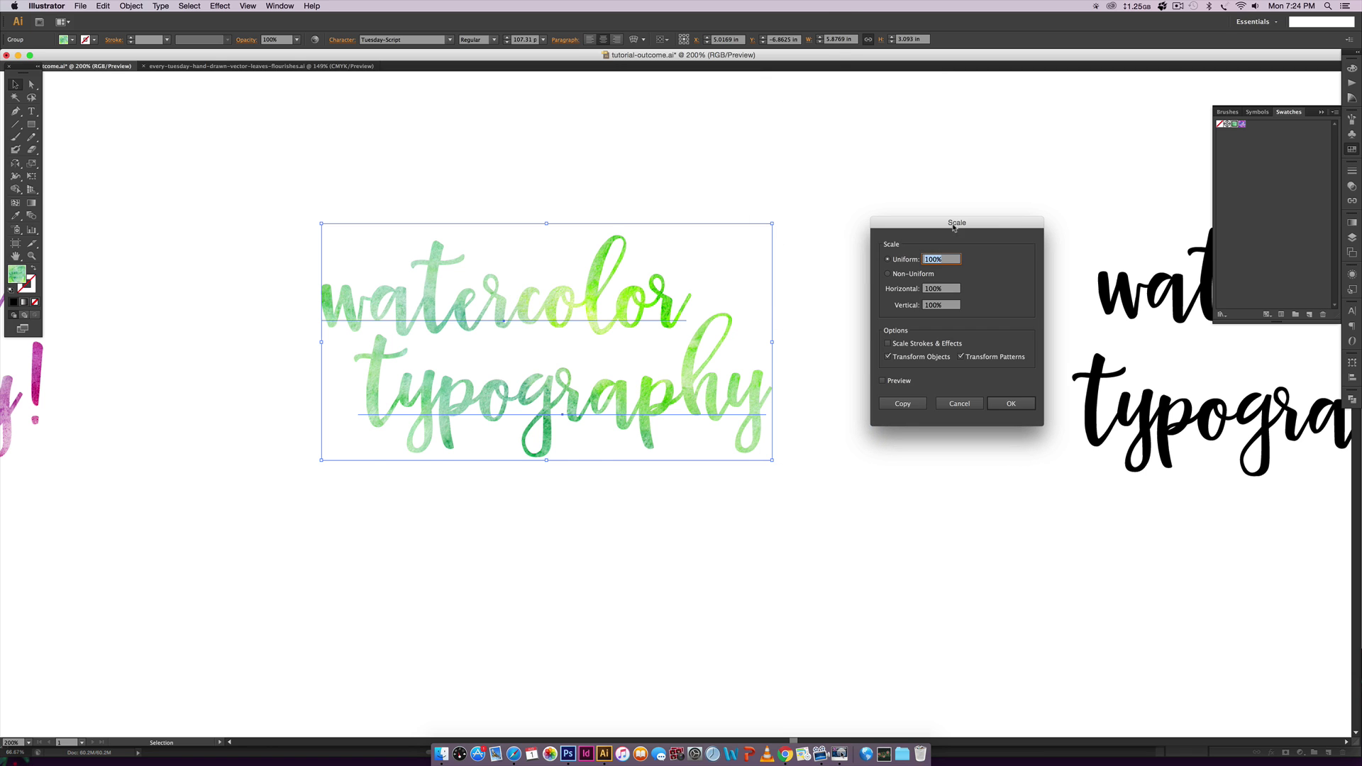
pyautogui.click(897, 357)
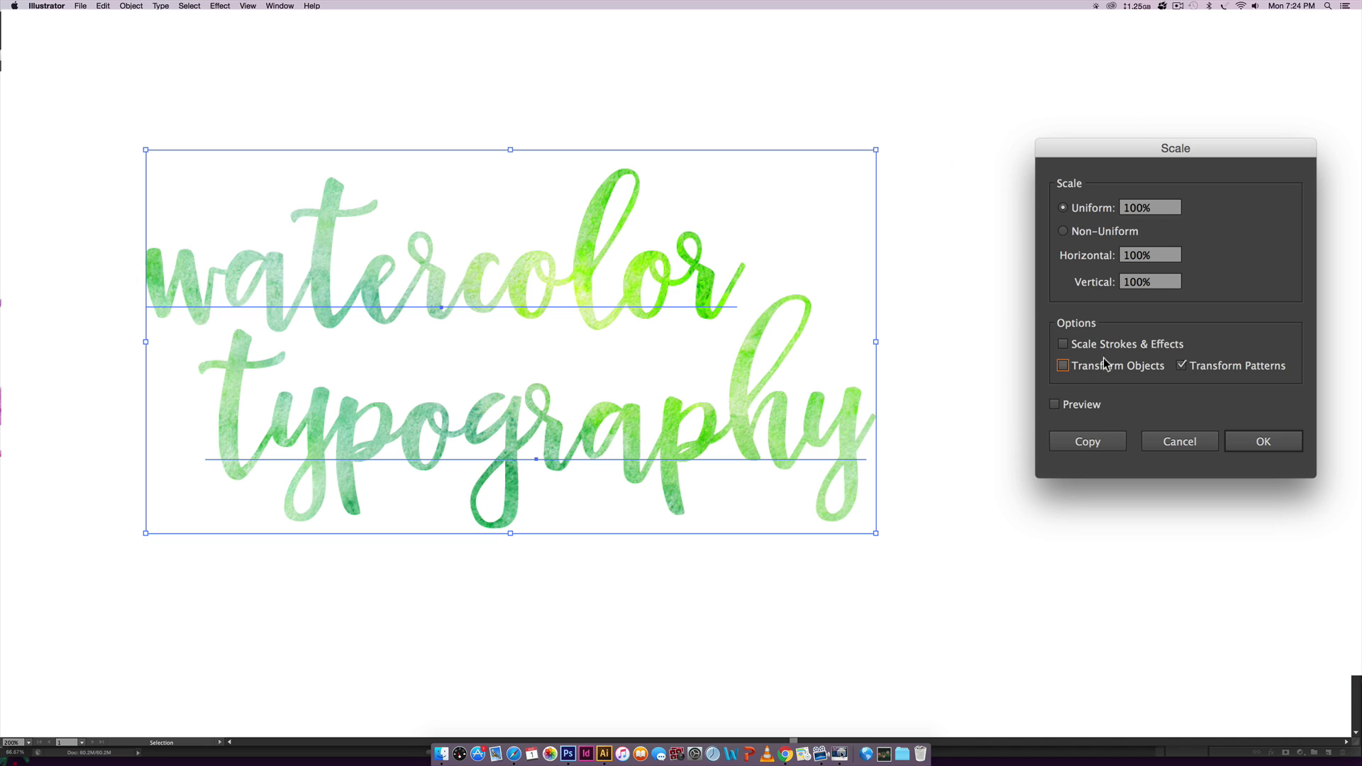
# Preview the green pattern fill at a uniform scale of 25%
pyautogui.click(1137, 206)
pyautogui.doubleClick(1137, 206)
pyautogui.write('25')
pyautogui.click(1055, 404)
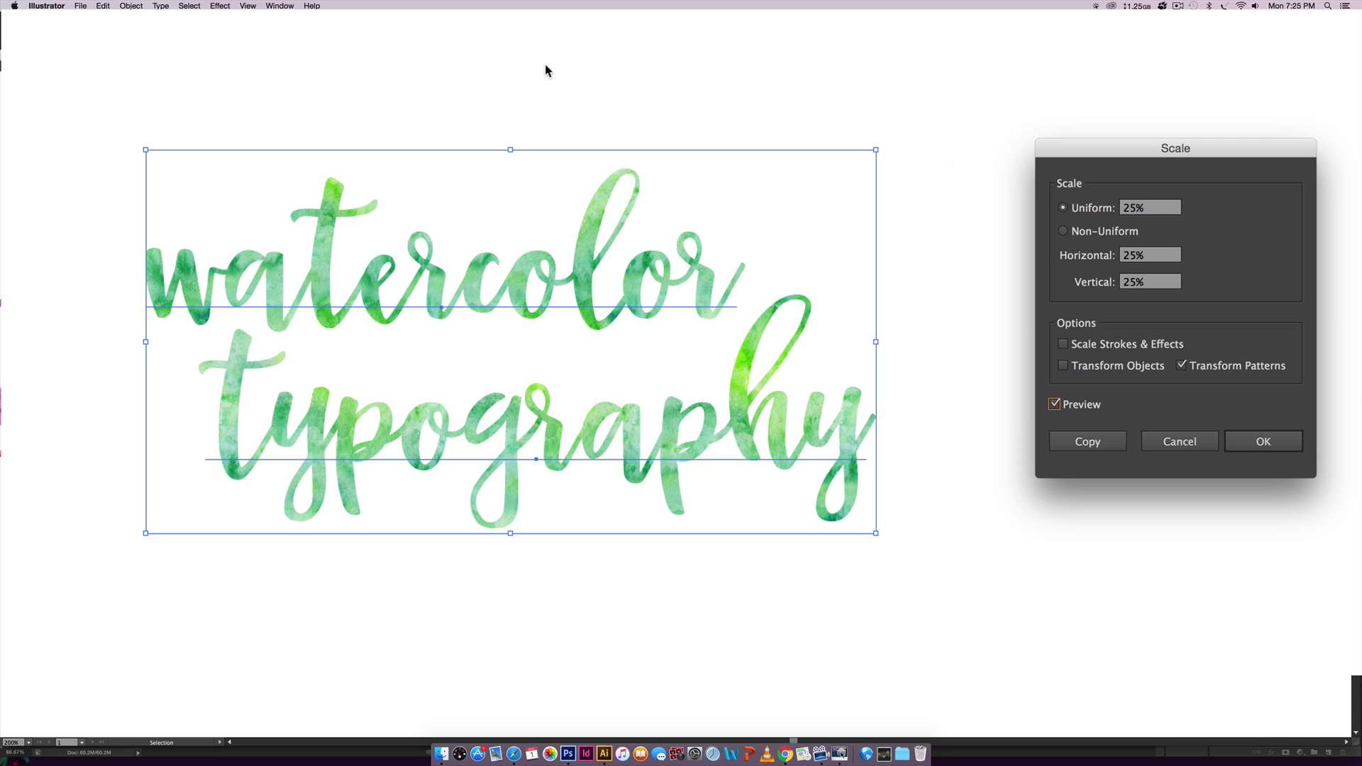
# Set the uniform scale to 50%, compare the preview with the original, and apply it to the green pattern fill
pyautogui.doubleClick(1128, 206)
pyautogui.write('50')
pyautogui.click(1054, 405)
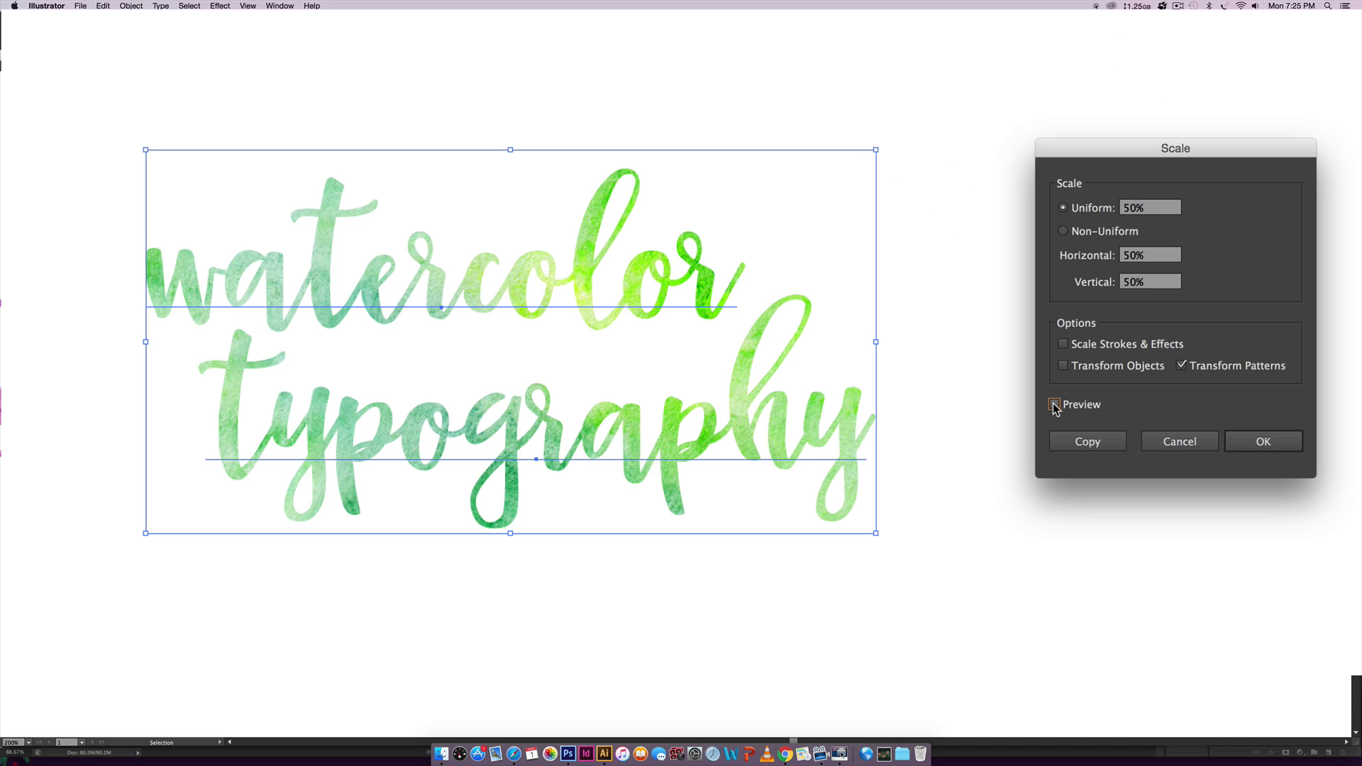
pyautogui.click(1055, 405)
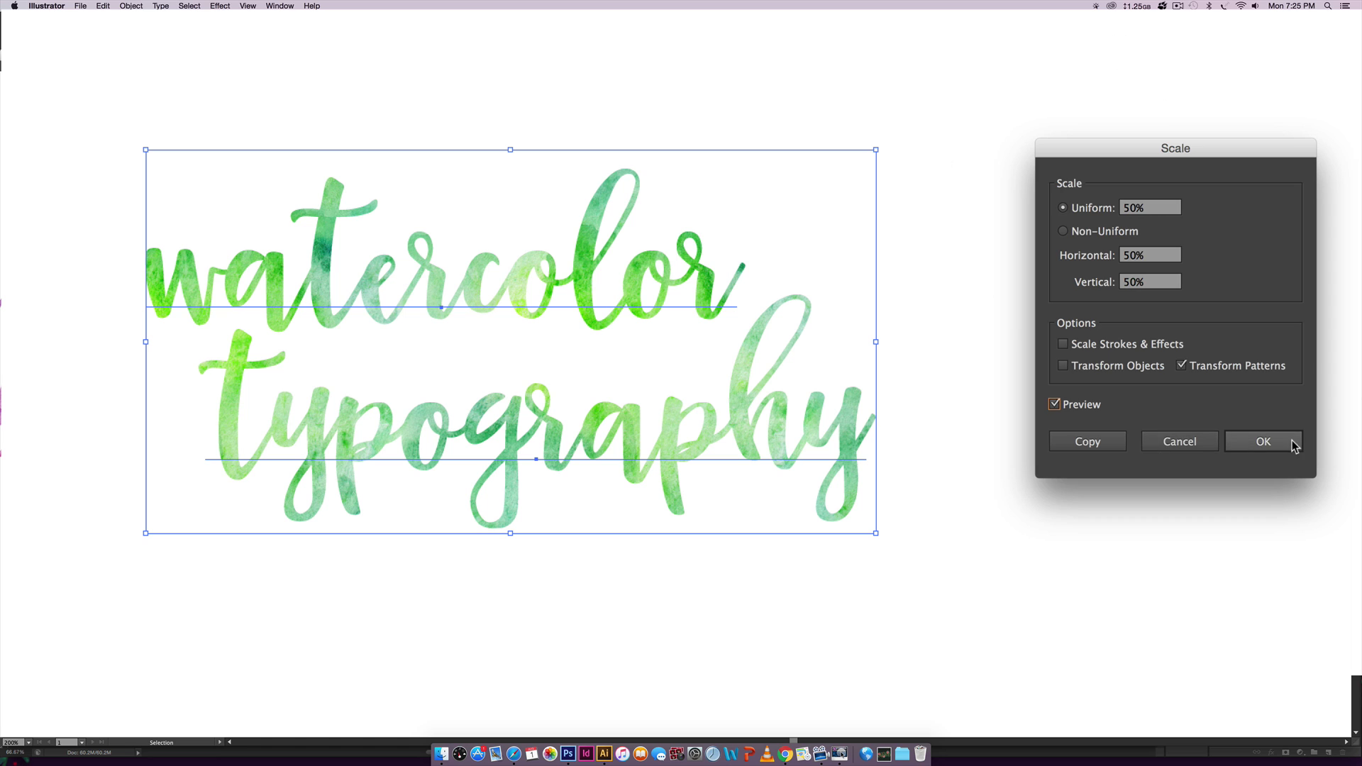
pyautogui.click(1263, 442)
pyautogui.click(1050, 125)
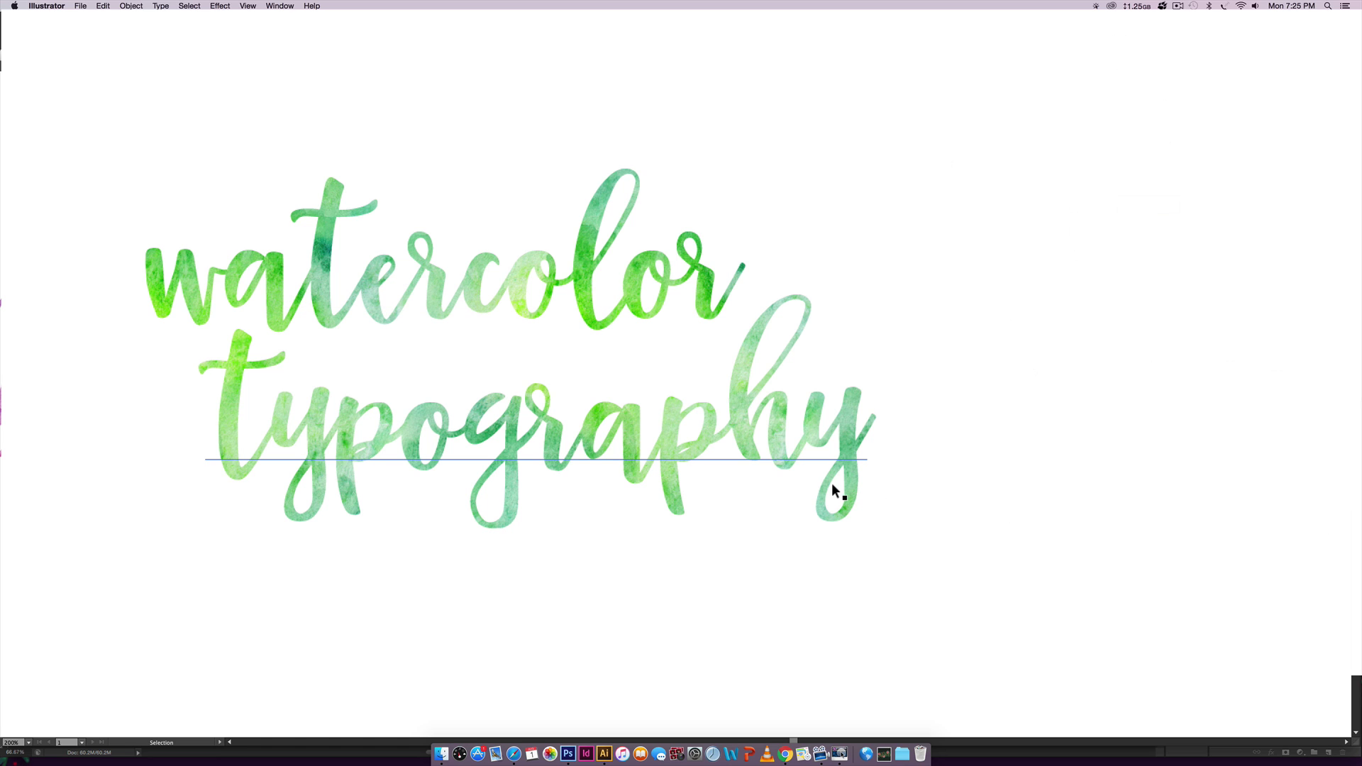
# Add two exclamation marks after "typography" in the green pattern-filled lettering, then finish text editing and deselect it
pyautogui.press('t')
pyautogui.click(870, 426)
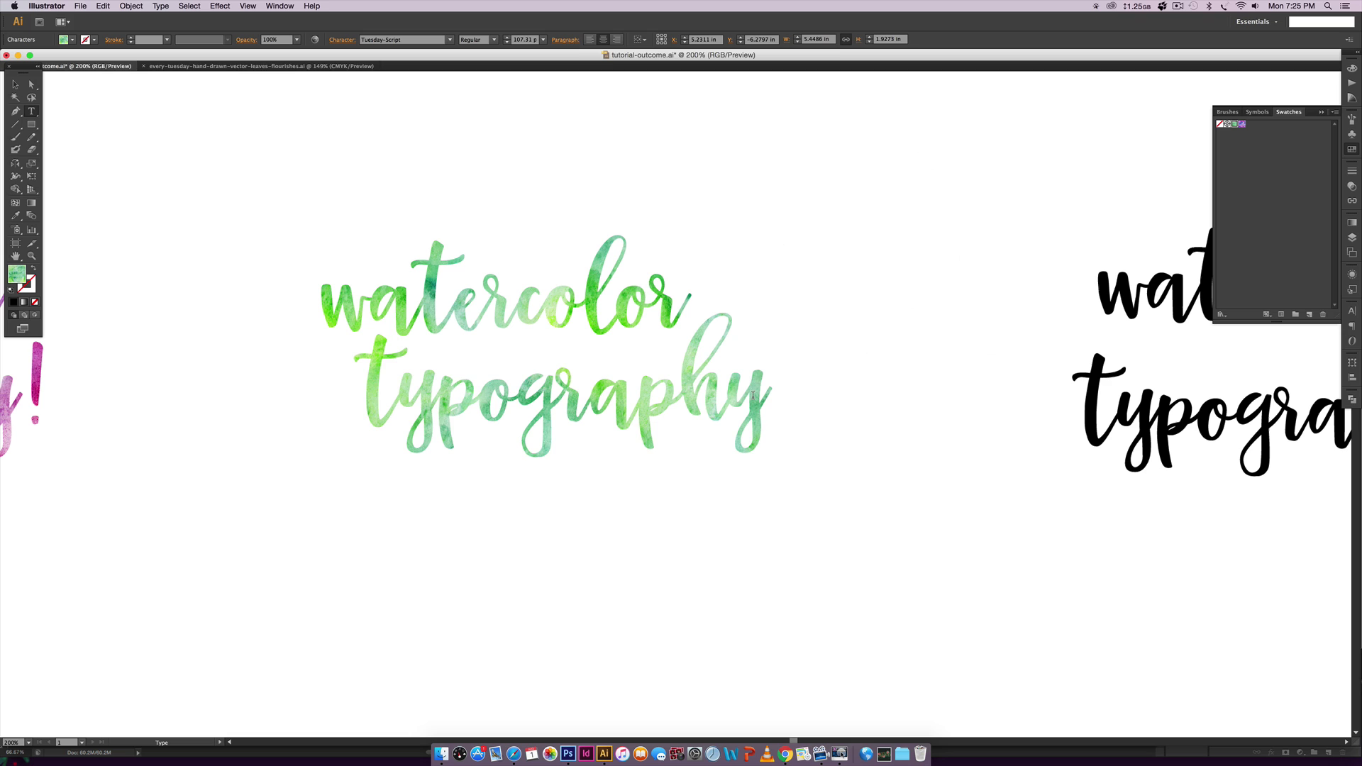
pyautogui.write('!!')
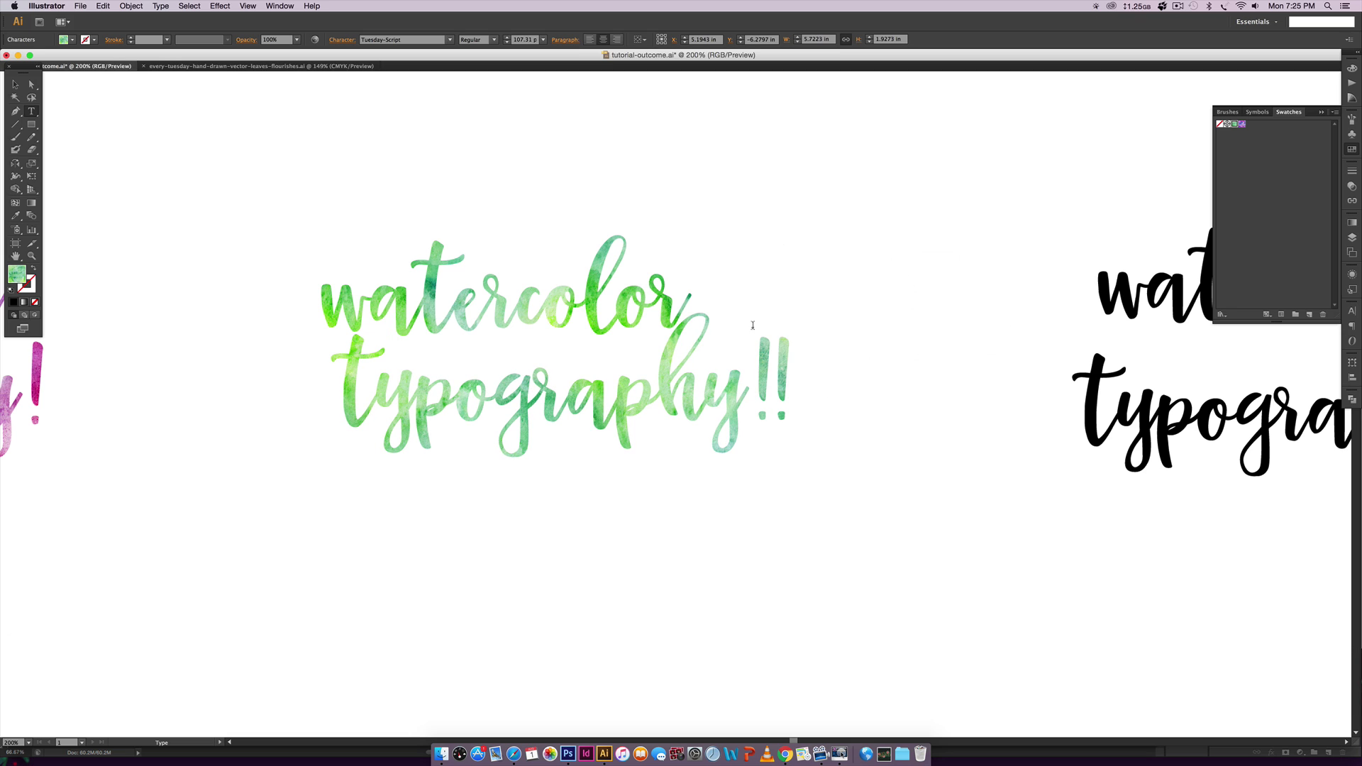
pyautogui.click(12, 85)
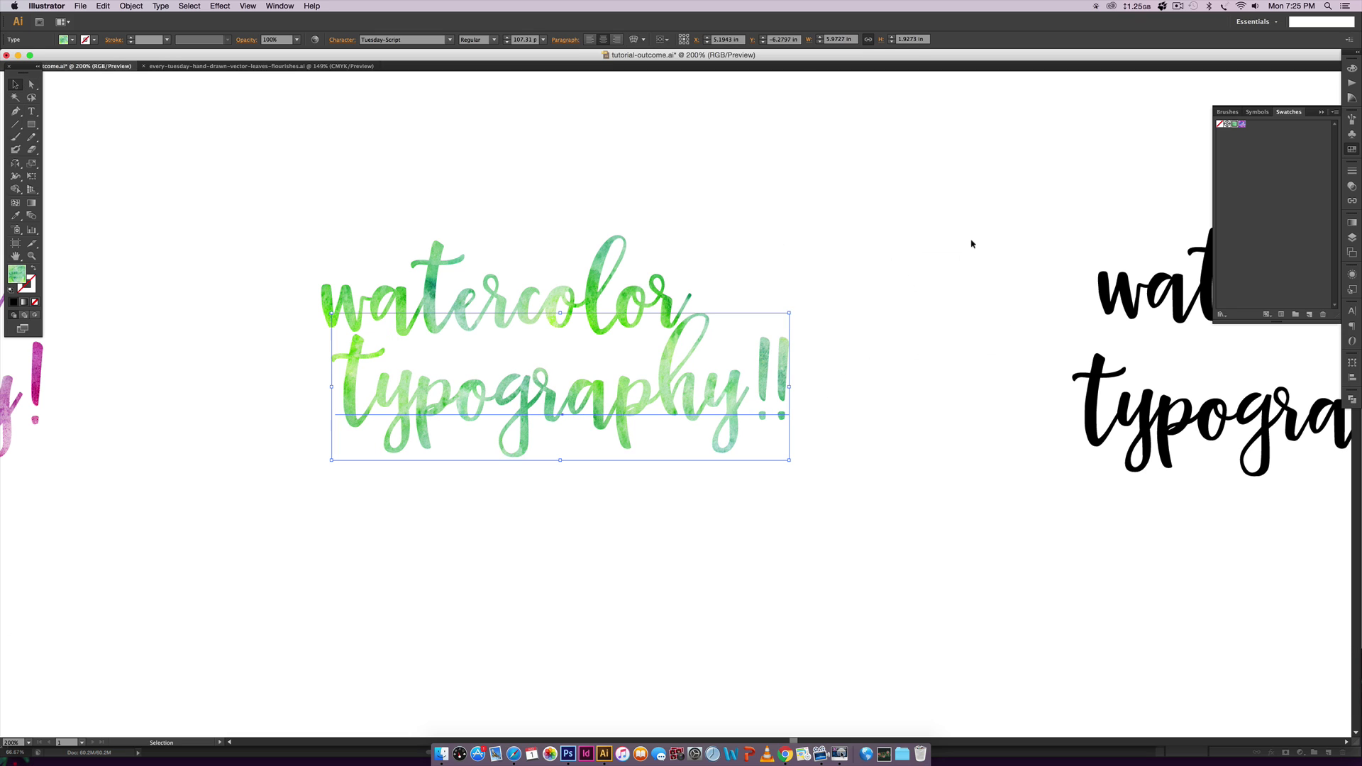
pyautogui.click(806, 383)
pyautogui.hscroll(2, 770, 370)
pyautogui.hscroll(5, 771, 370)
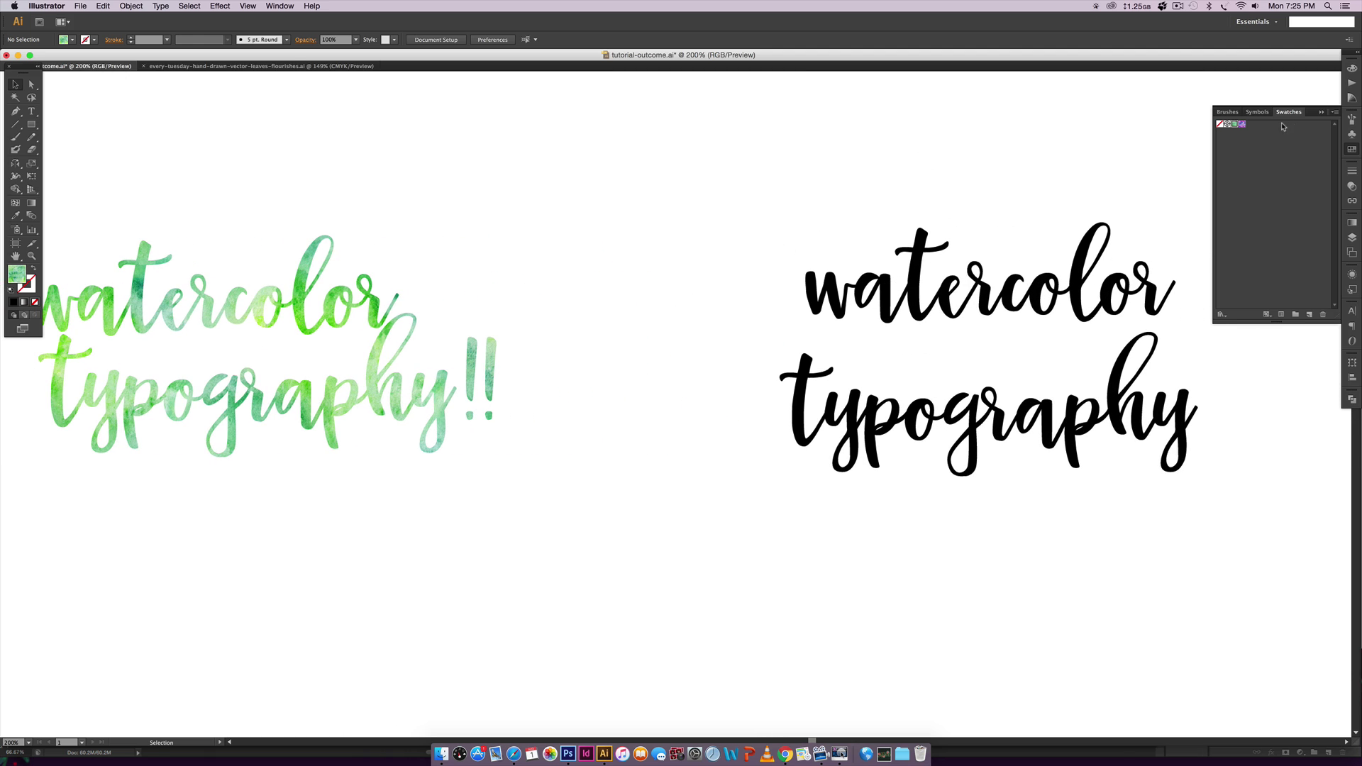
# Move the black word "watercolor" sideways so it starts slightly before "typography" on the line below
pyautogui.click(1322, 112)
pyautogui.moveTo(916, 307); pyautogui.dragTo(859, 325)
pyautogui.click(1032, 186)
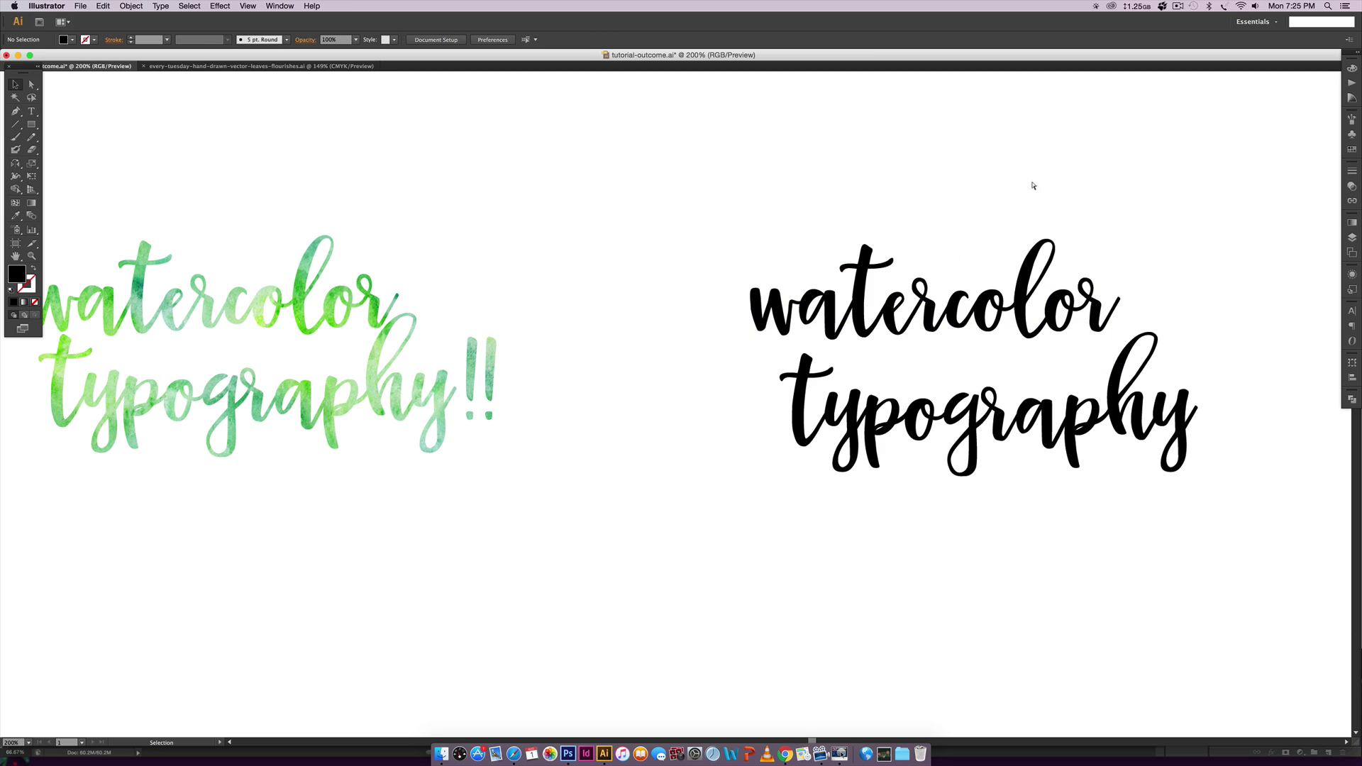
# Place 20.png from the transparent-pngs folder and position it over the black lettering
pyautogui.press('super+minus')
pyautogui.press('space')
pyautogui.moveTo(1122, 234); pyautogui.dragTo(915, 219)
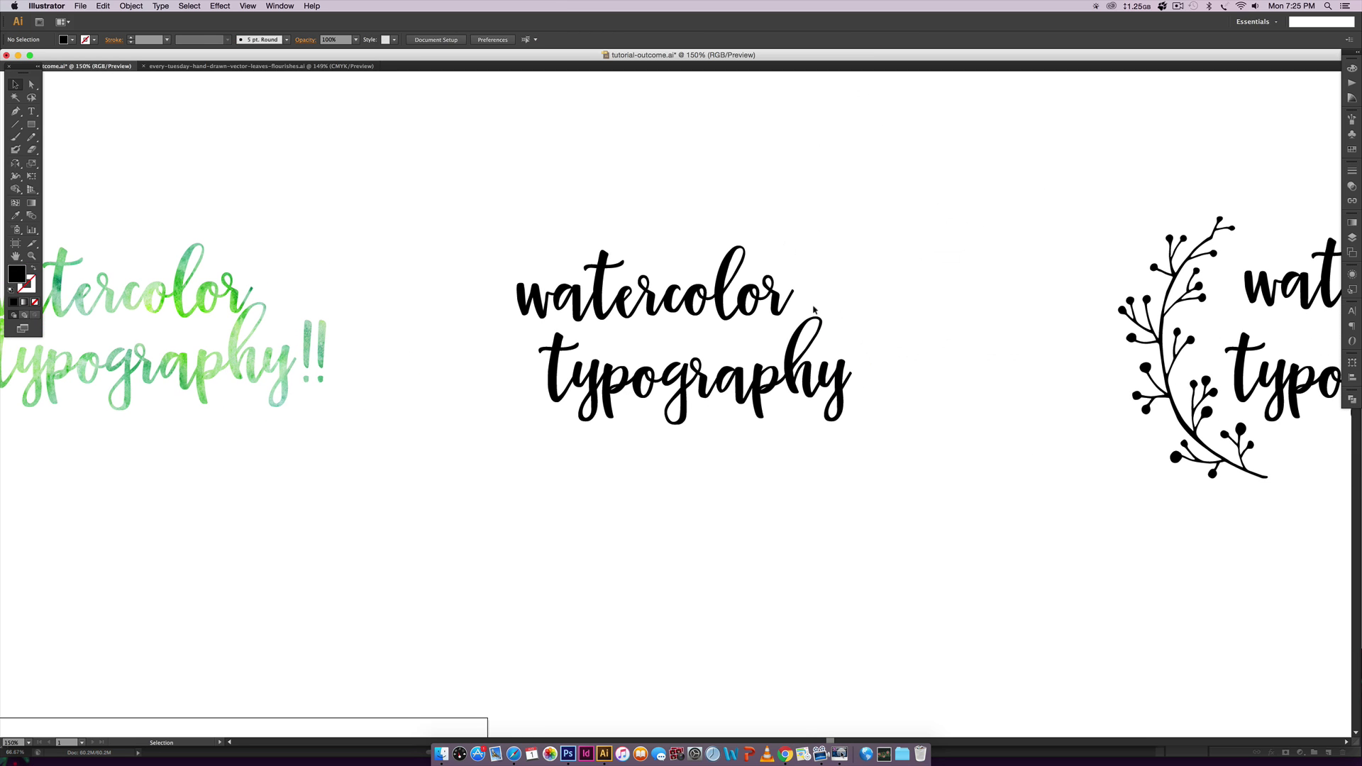
pyautogui.click(75, 6)
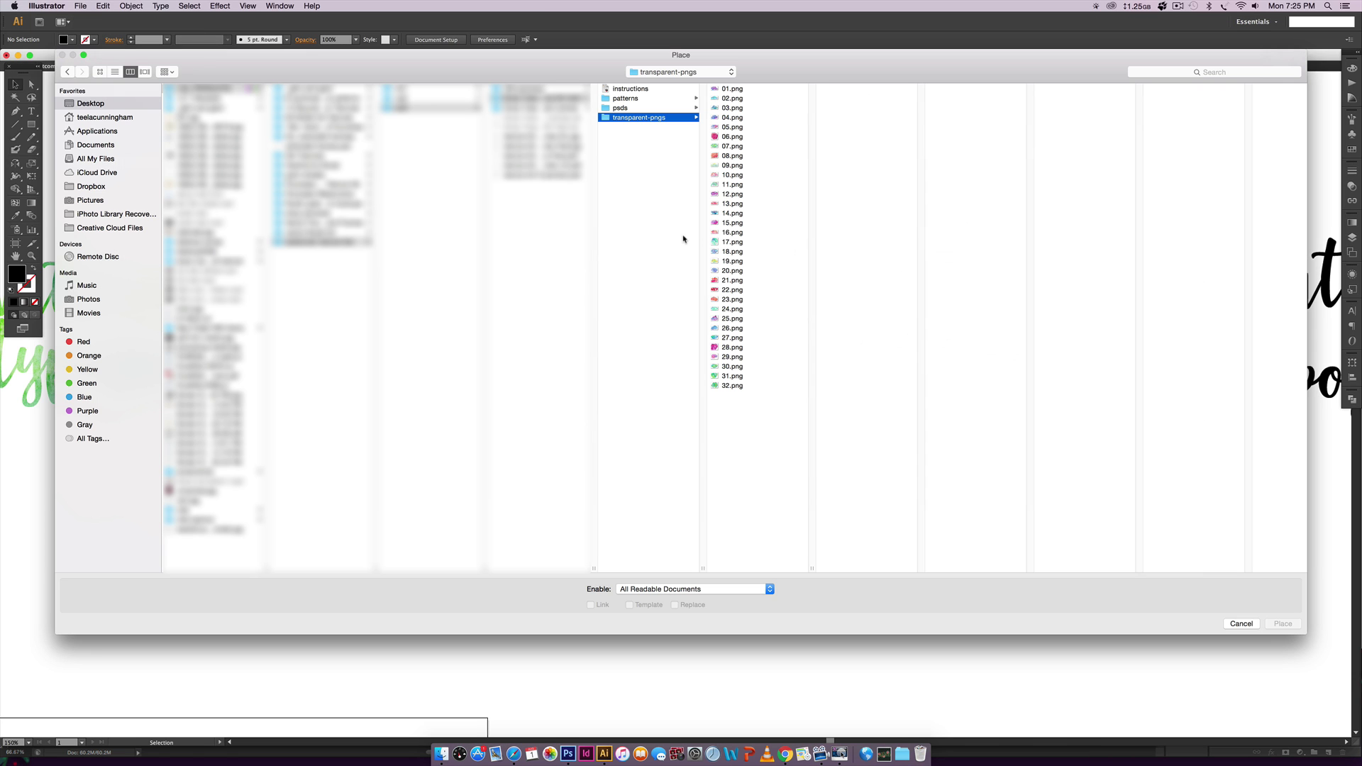
pyautogui.click(735, 273)
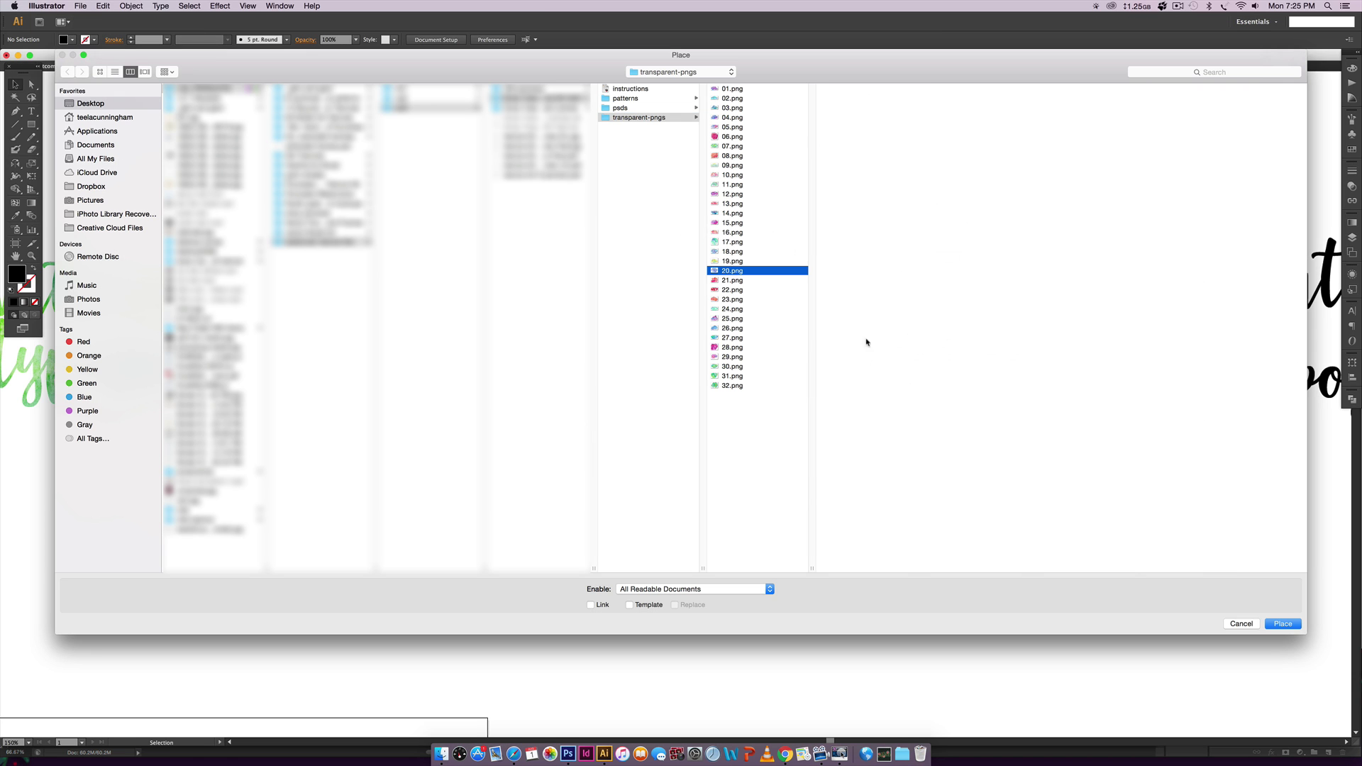
pyautogui.click(1275, 627)
pyautogui.click(456, 249)
pyautogui.moveTo(722, 405); pyautogui.dragTo(722, 363)
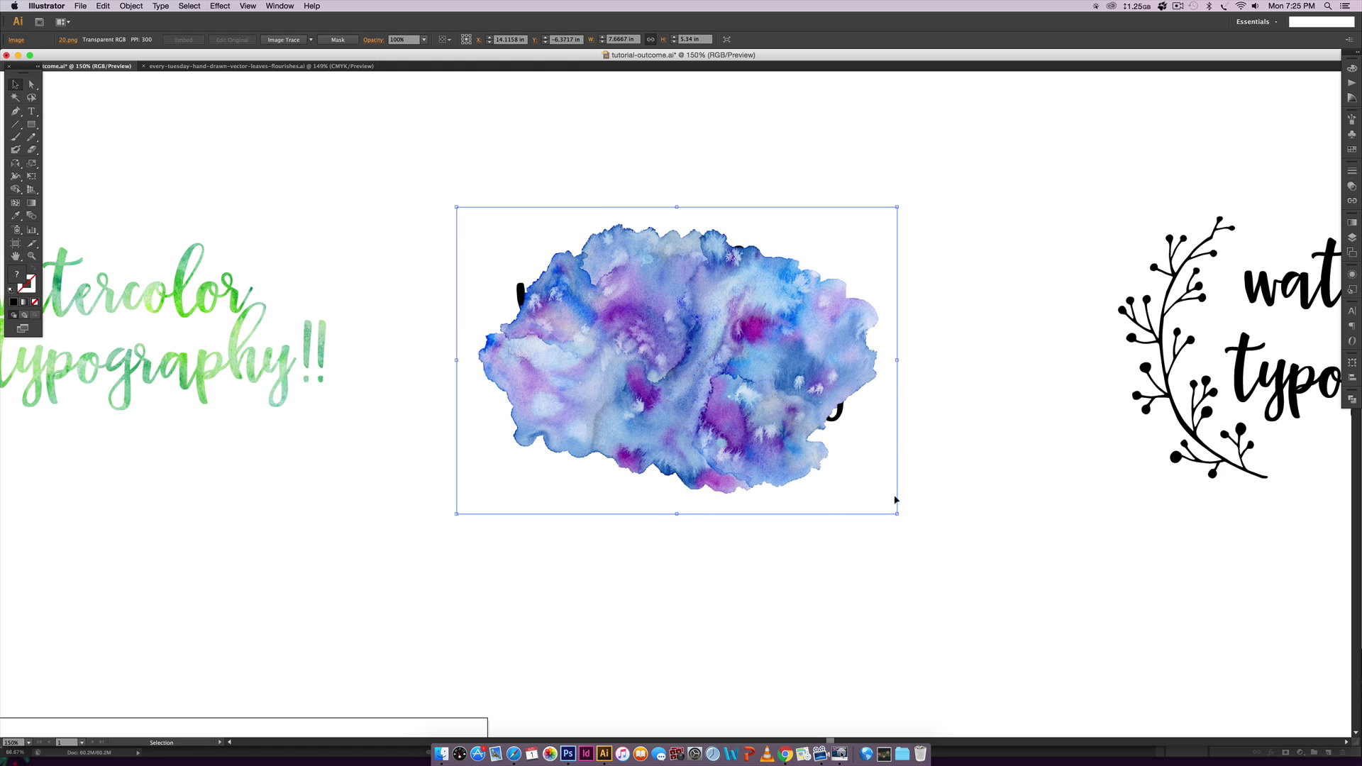
# Enlarge the placed watercolor image proportionally to about 8.8 by 6.13 in, centering it so it covers both words
pyautogui.press('shift')
pyautogui.moveTo(896, 512); pyautogui.dragTo(937, 541)
pyautogui.moveTo(730, 388); pyautogui.dragTo(705, 368)
pyautogui.press('shift')
pyautogui.moveTo(916, 531); pyautogui.dragTo(938, 536)
# Send the blue and purple watercolor image to the back, behind the black lettering
pyautogui.rightClick(757, 368)
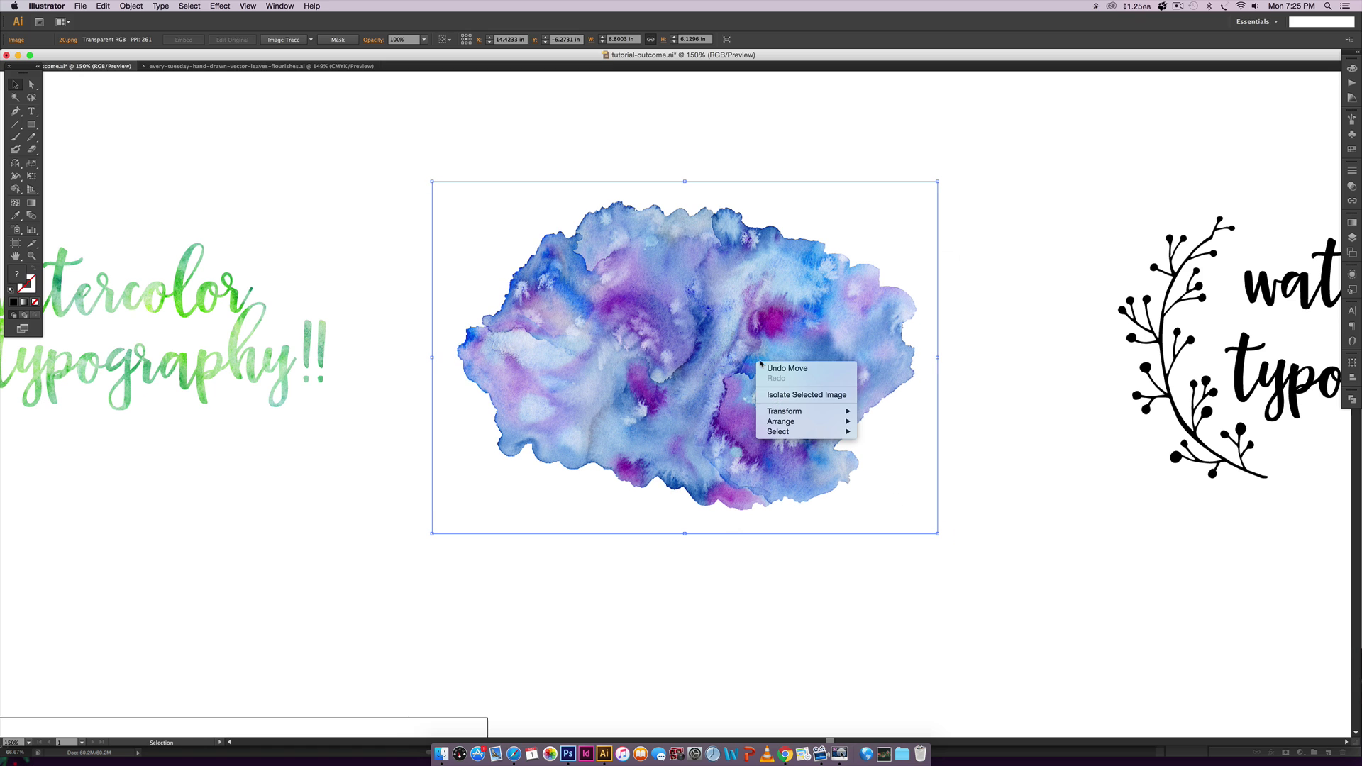
pyautogui.moveTo(781, 429)
pyautogui.click(908, 451)
# Try to make a clipping mask from the two live text lines and the watercolor image
pyautogui.moveTo(994, 159); pyautogui.dragTo(529, 578)
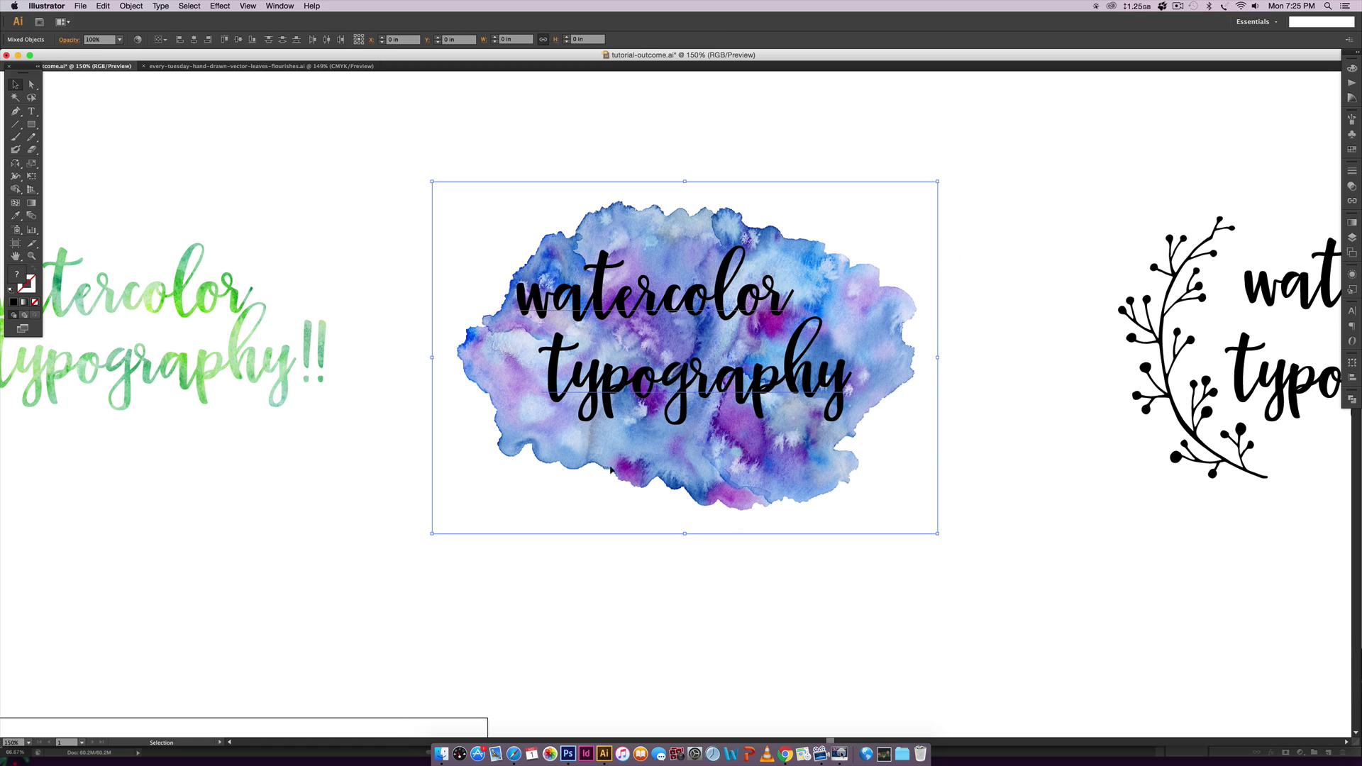
pyautogui.rightClick(721, 342)
pyautogui.click(767, 407)
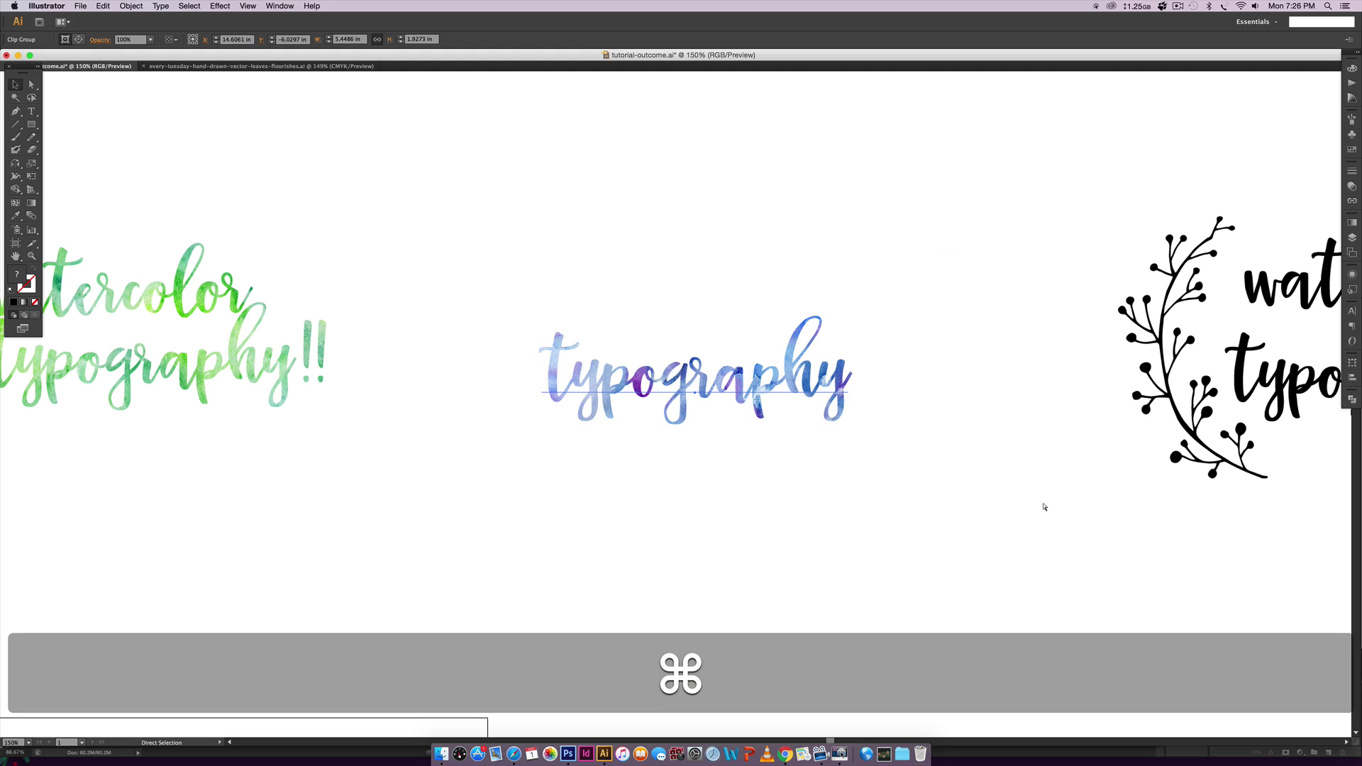
# Undo the clipping mask made with the two separate text lines
pyautogui.press('super+z')
pyautogui.press('super+z')
pyautogui.press('super+z')
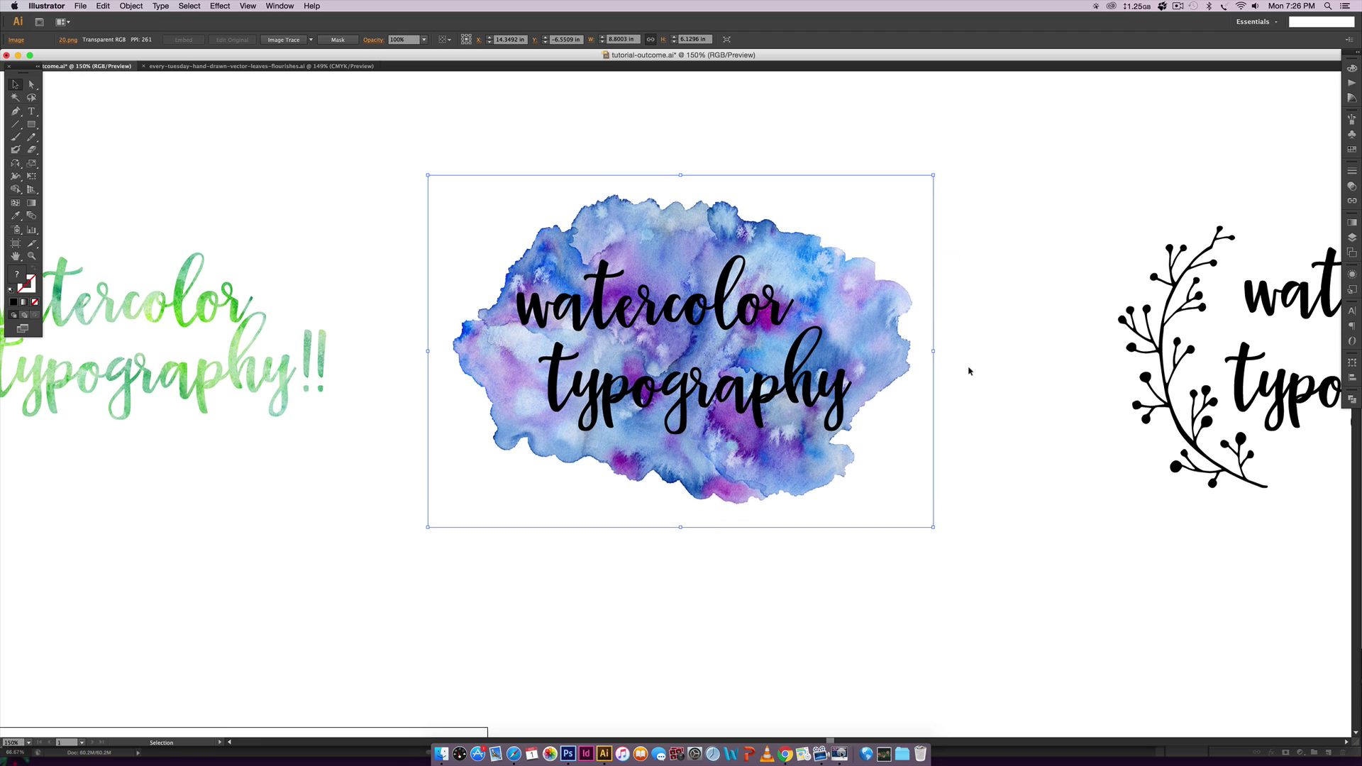
# Duplicate the black lettering together with its watercolor image straight above the original as a backup, then deselect it
pyautogui.scroll(3, 979, 365)
pyautogui.scroll(2, 1033, 368)
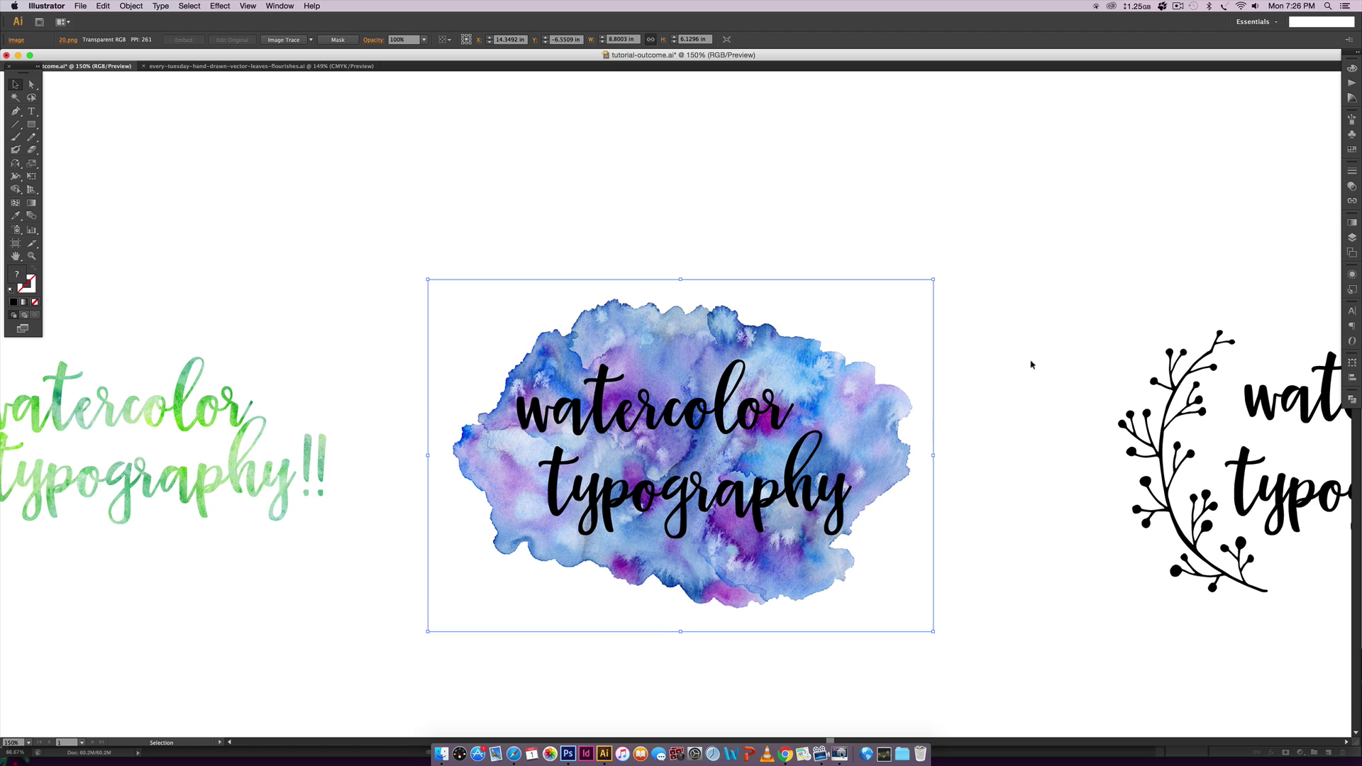
pyautogui.moveTo(993, 236); pyautogui.dragTo(930, 647)
pyautogui.moveTo(1013, 259); pyautogui.dragTo(541, 708)
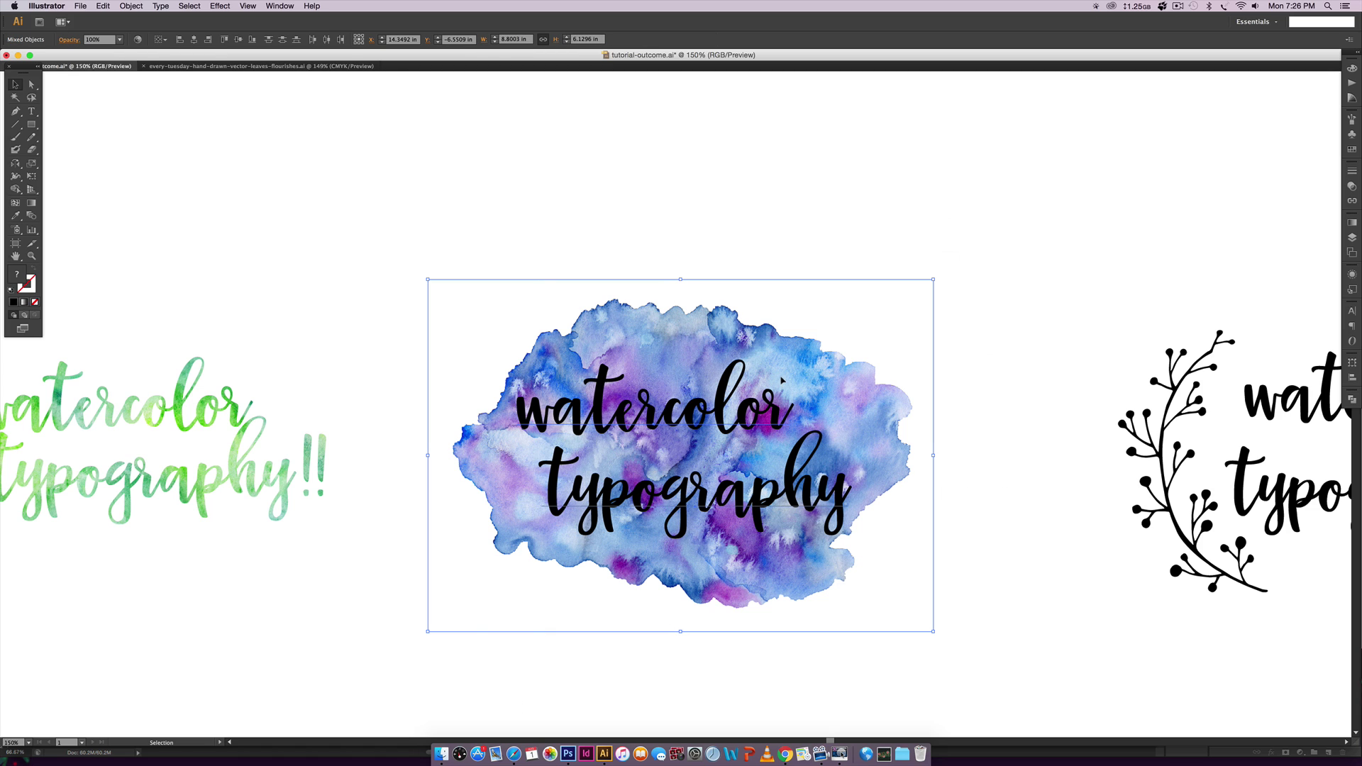
pyautogui.scroll(1, 795, 425)
pyautogui.moveTo(816, 464); pyautogui.dragTo(809, 120)
pyautogui.scroll(2, 821, 325)
pyautogui.moveTo(785, 338); pyautogui.dragTo(785, 268)
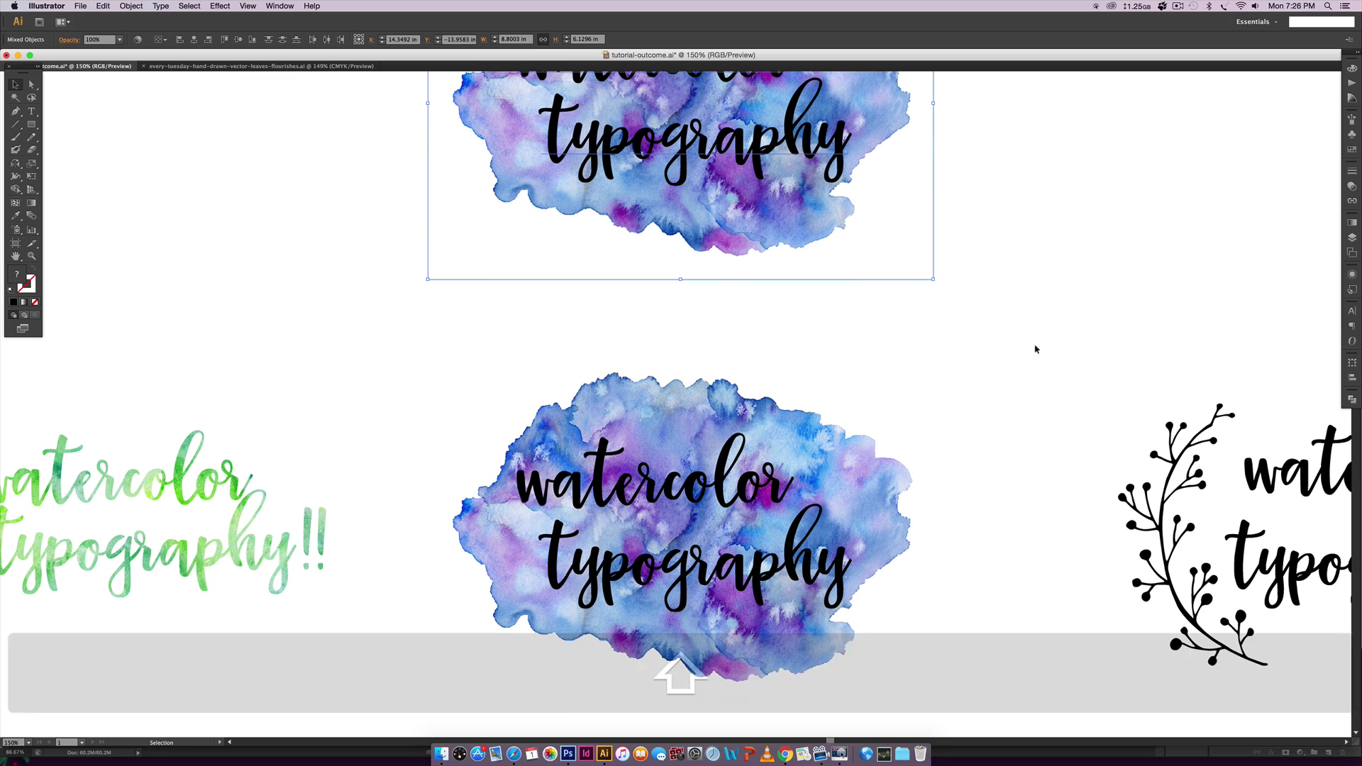
pyautogui.click(1019, 353)
pyautogui.scroll(2, 951, 290)
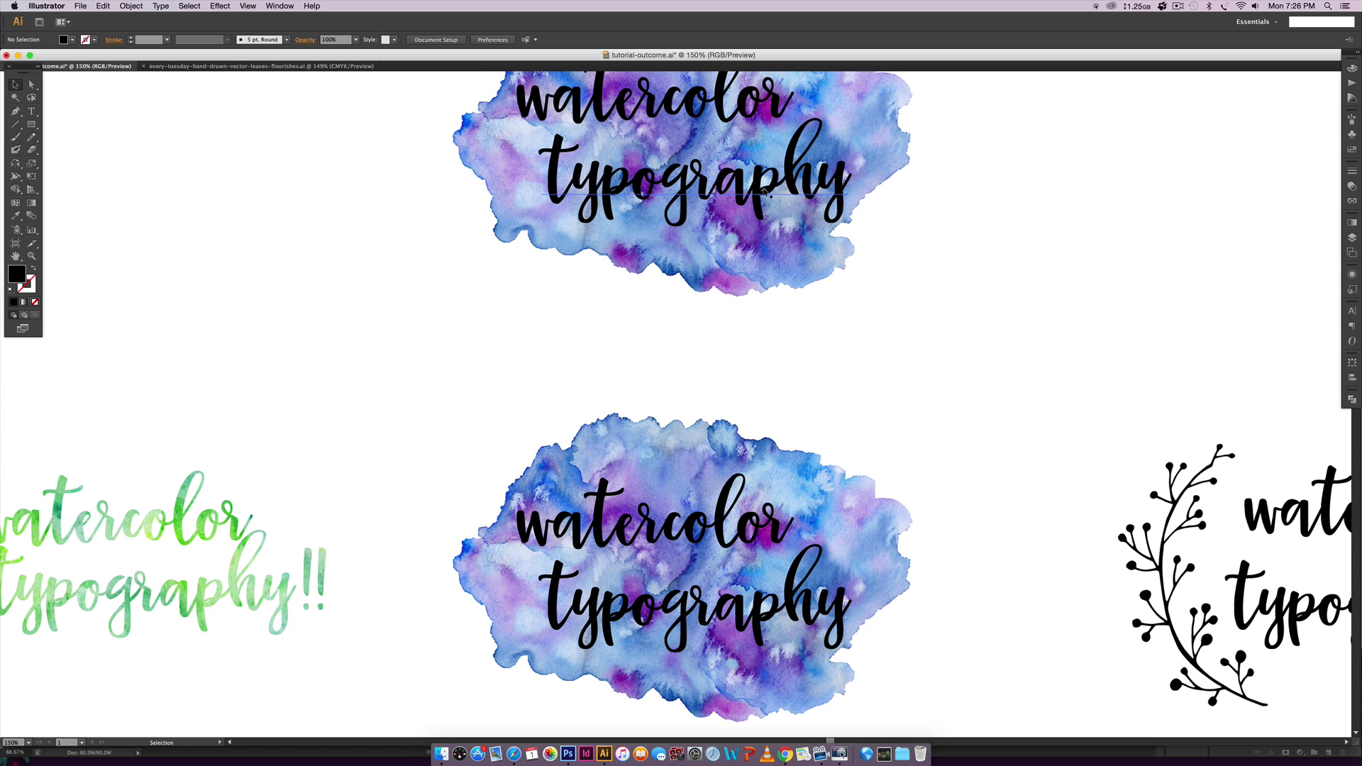
# Select both black text lines over the original watercolor image and convert them to outlines
pyautogui.scroll(-10, 1029, 288)
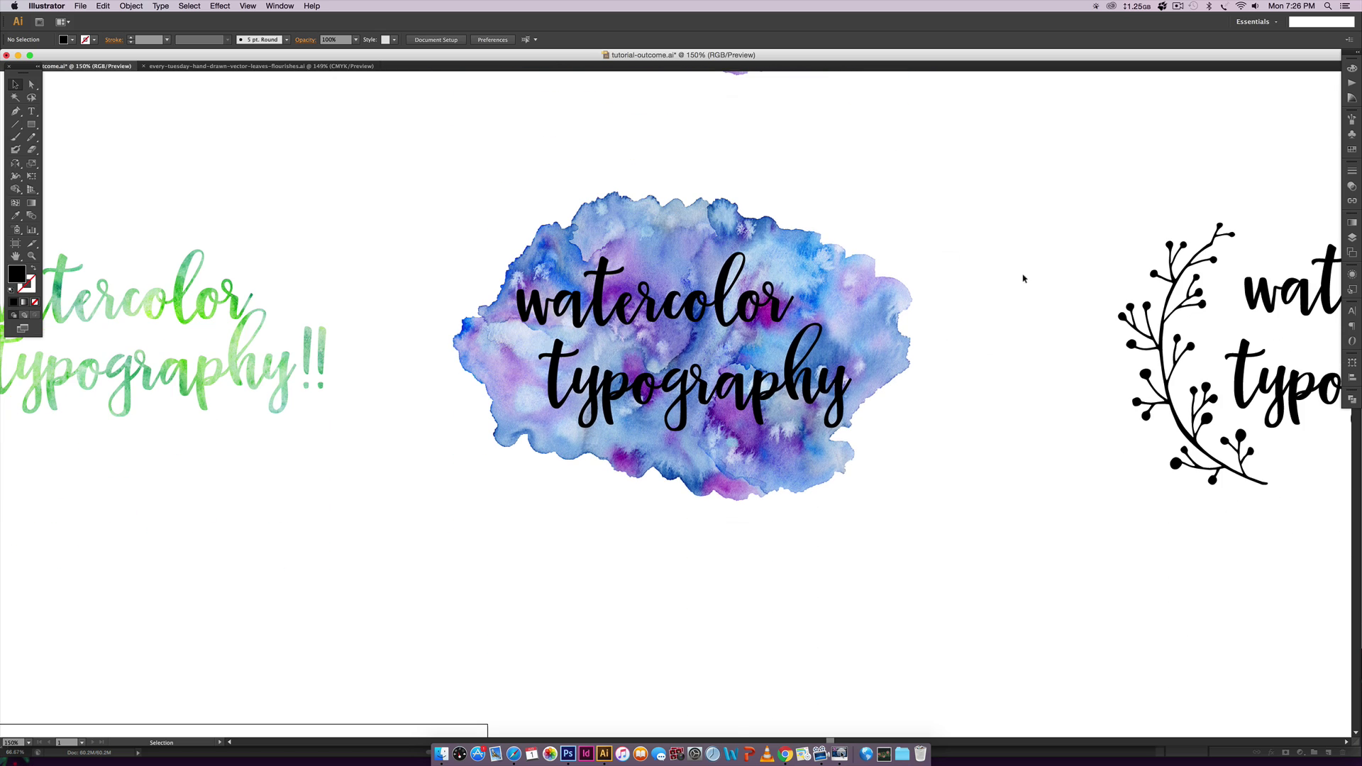
pyautogui.click(765, 394)
pyautogui.keyDown('shift'); pyautogui.click(721, 307); pyautogui.keyUp('shift')
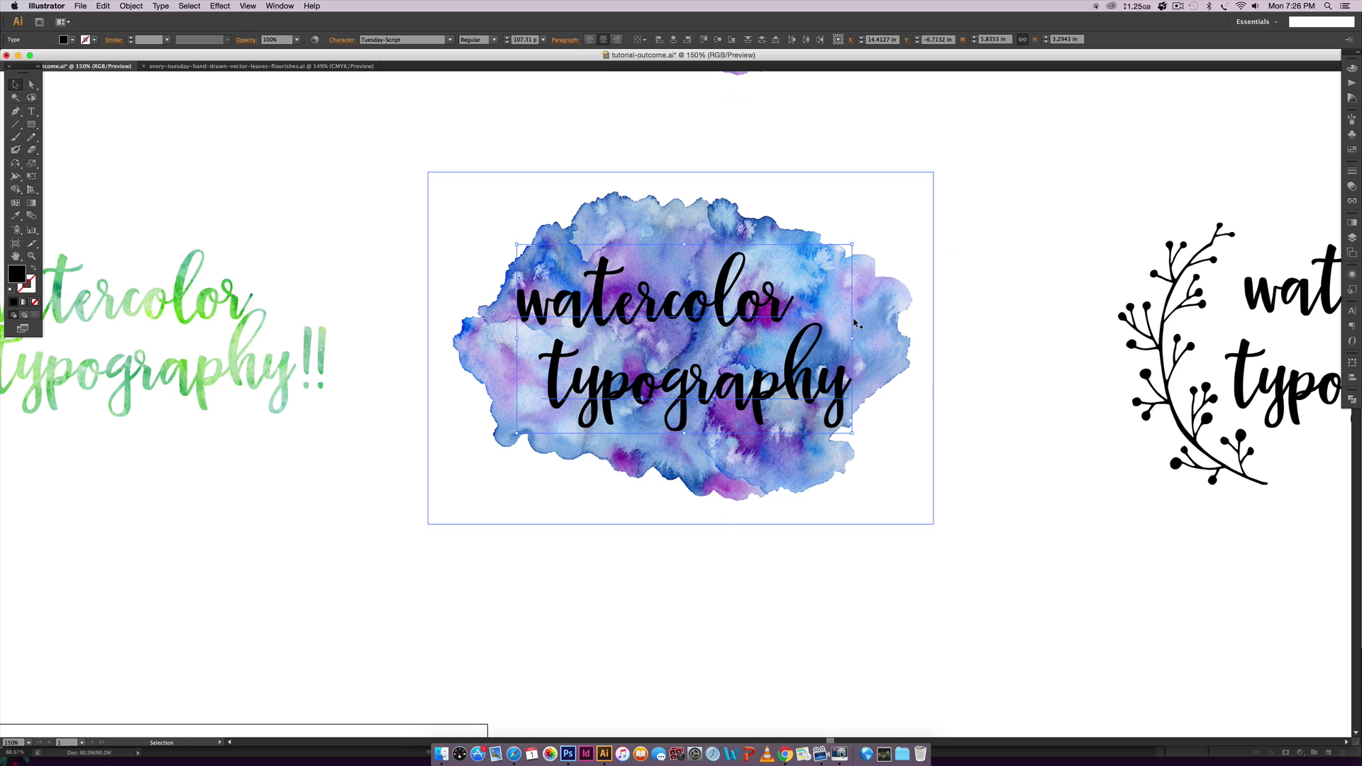
pyautogui.click(161, 7)
pyautogui.click(195, 118)
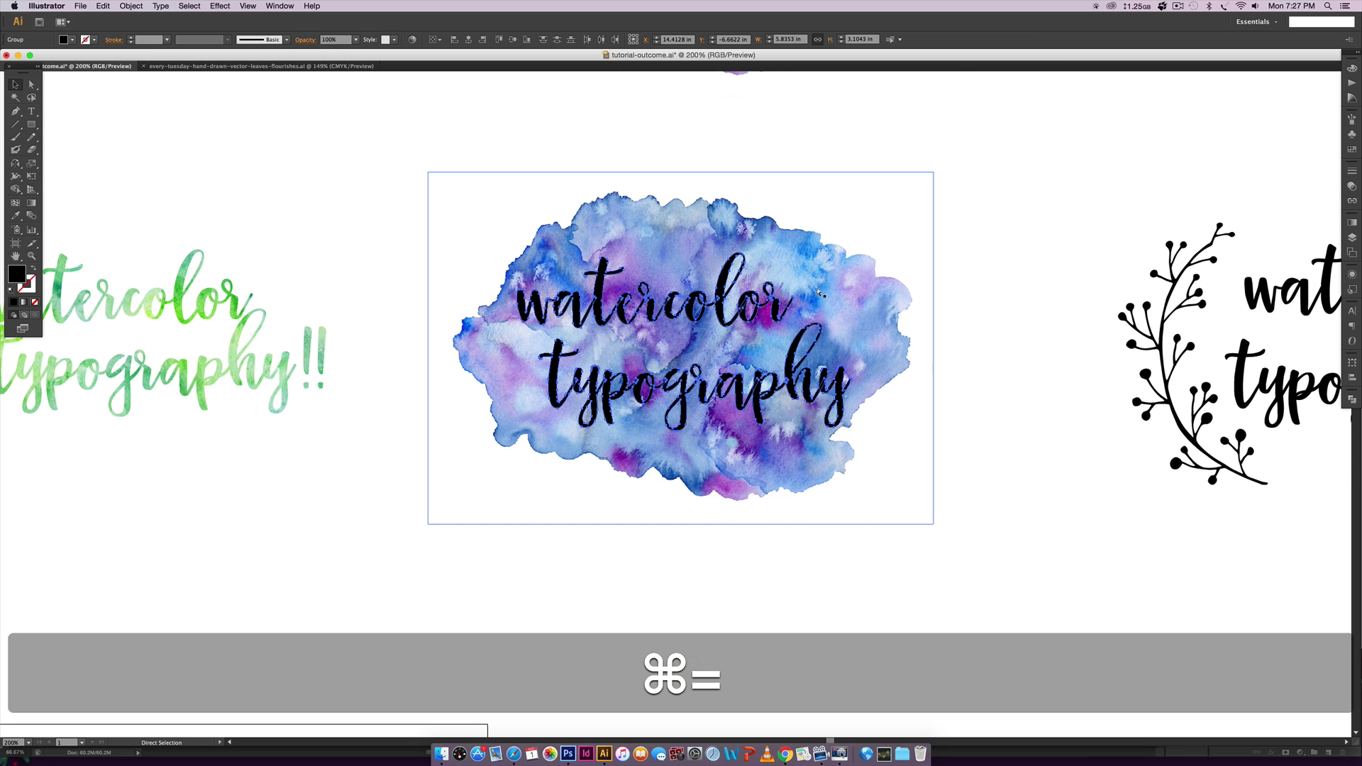
# Merge the outlined letters with the Pathfinder Unite shape mode
pyautogui.press('super+equal')
pyautogui.press('super+equal')
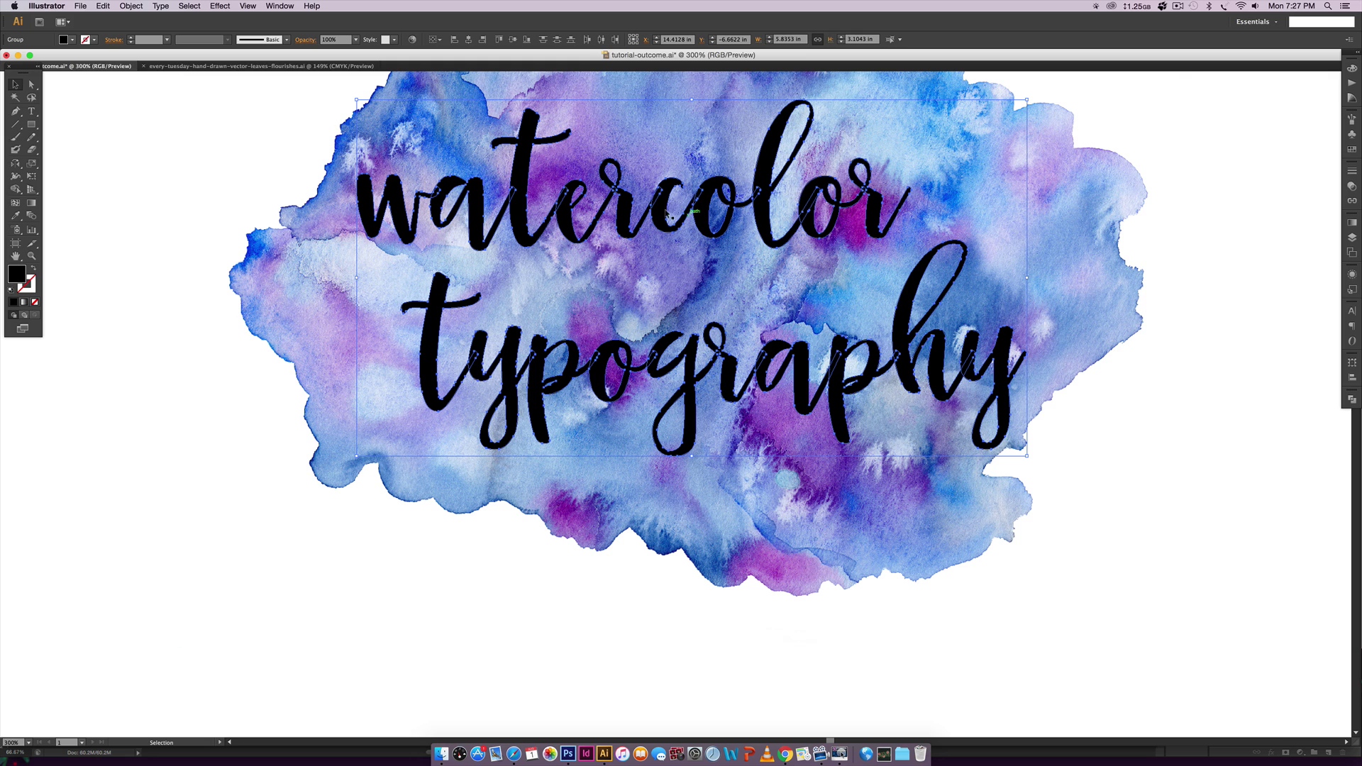
pyautogui.click(1352, 400)
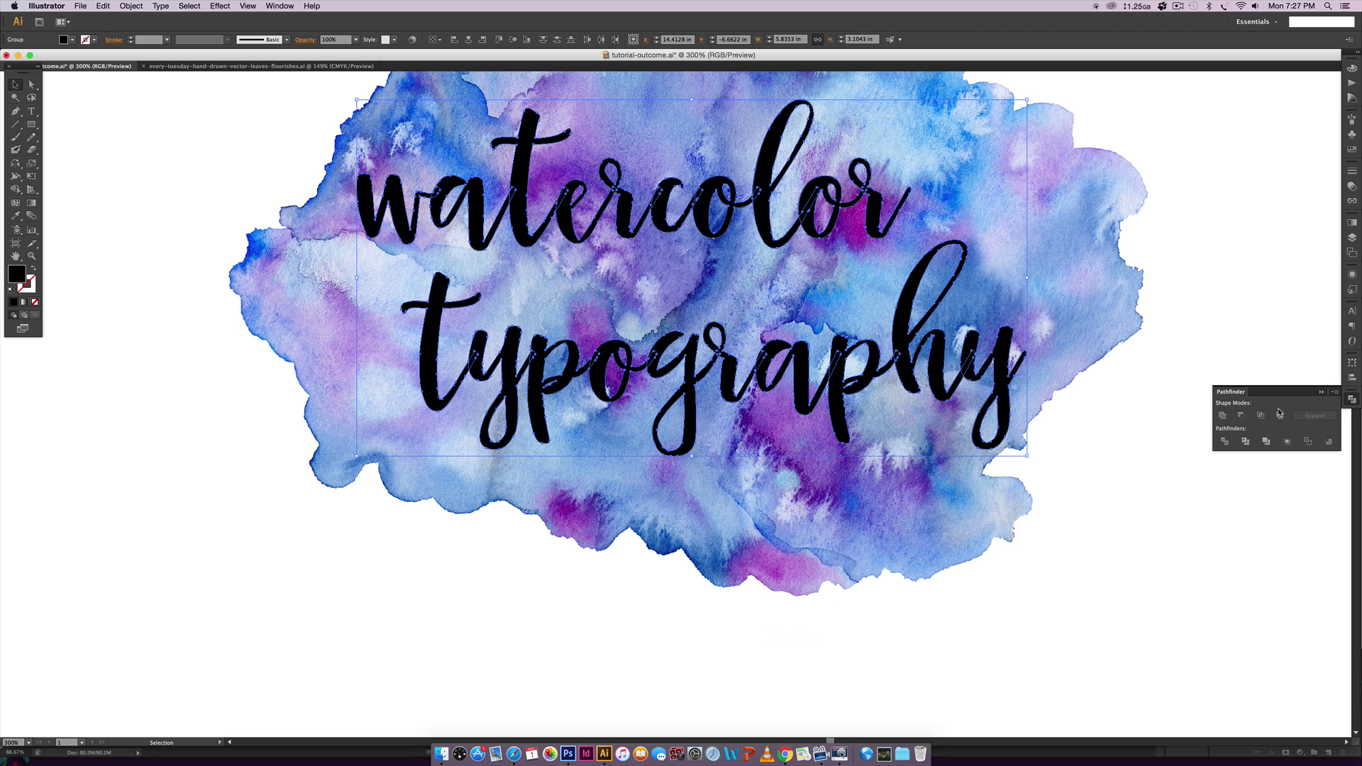
pyautogui.click(268, 7)
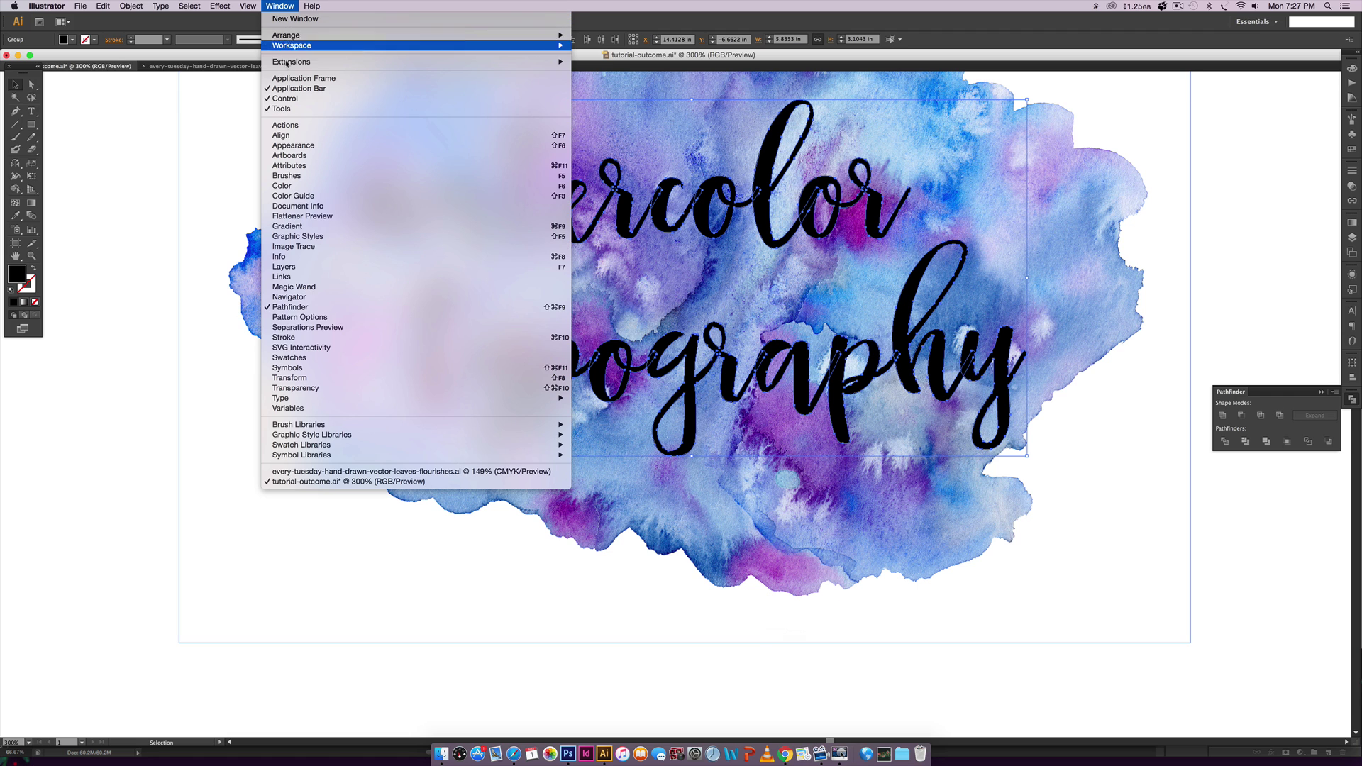
pyautogui.click(1251, 394)
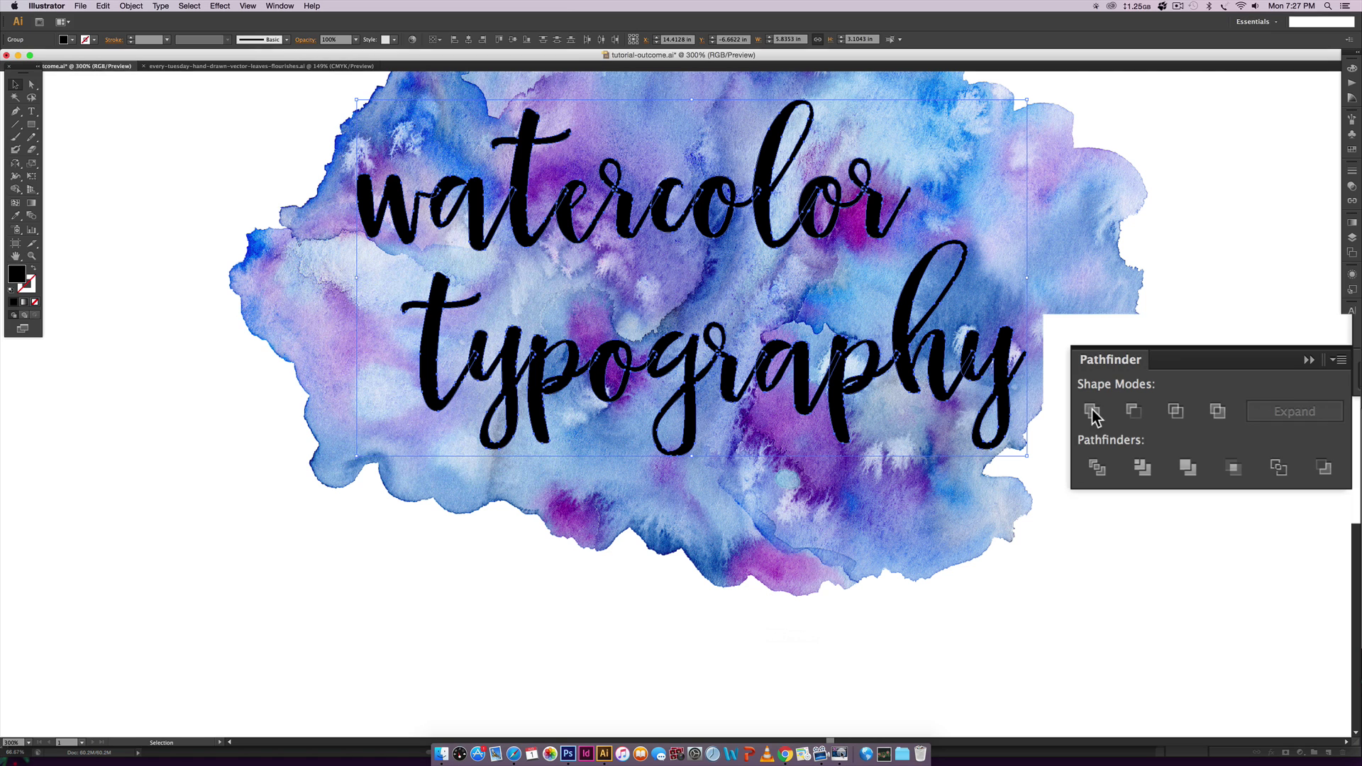
pyautogui.click(1093, 415)
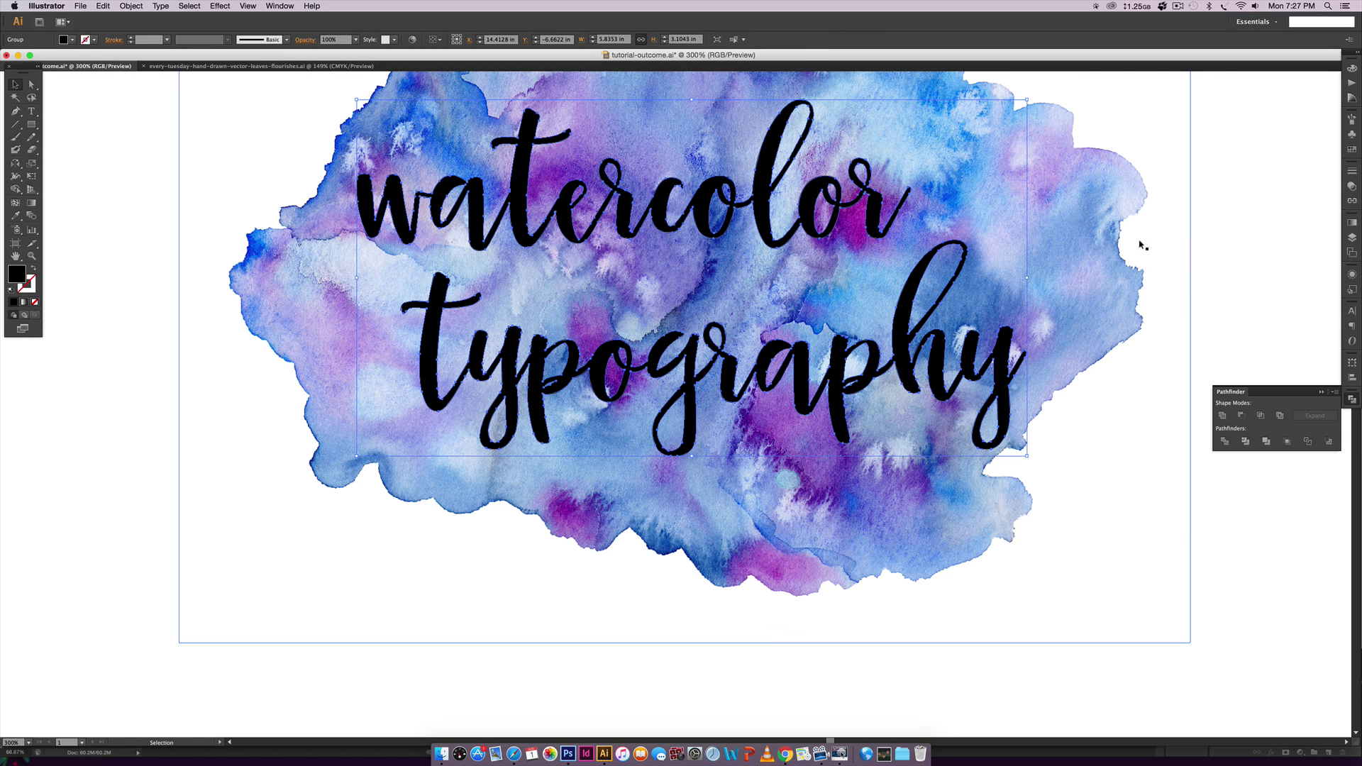
# Make a compound path from the united black lettering
pyautogui.scroll(2, 1174, 312)
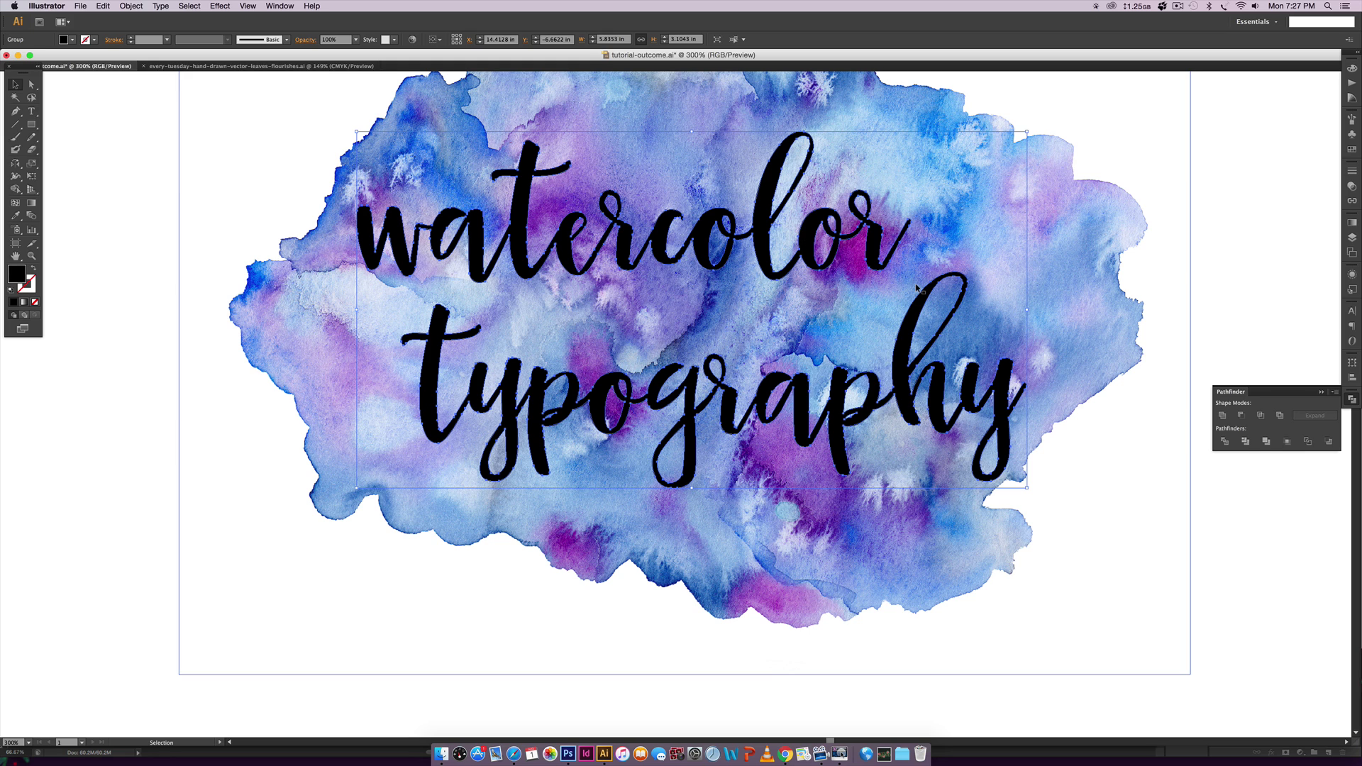
pyautogui.press('super+minus')
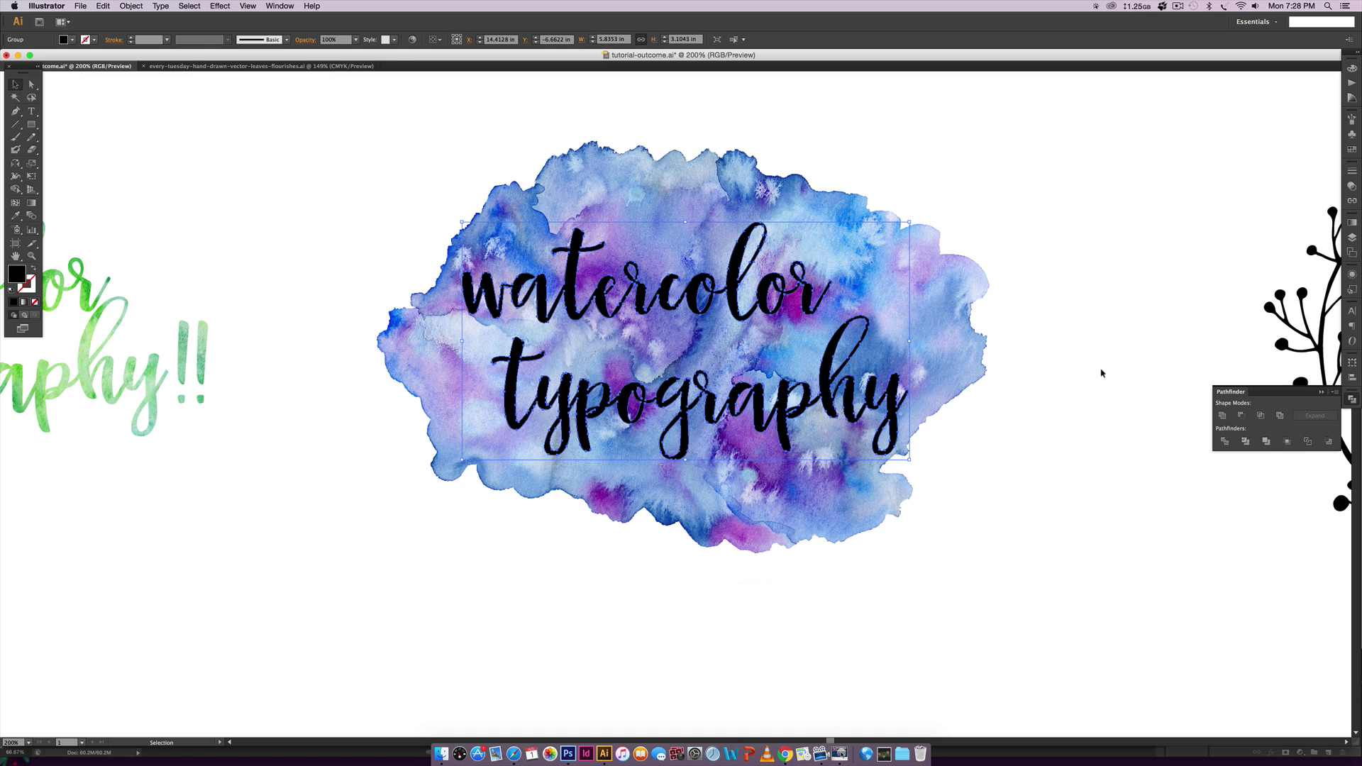
pyautogui.click(135, 6)
pyautogui.moveTo(206, 303)
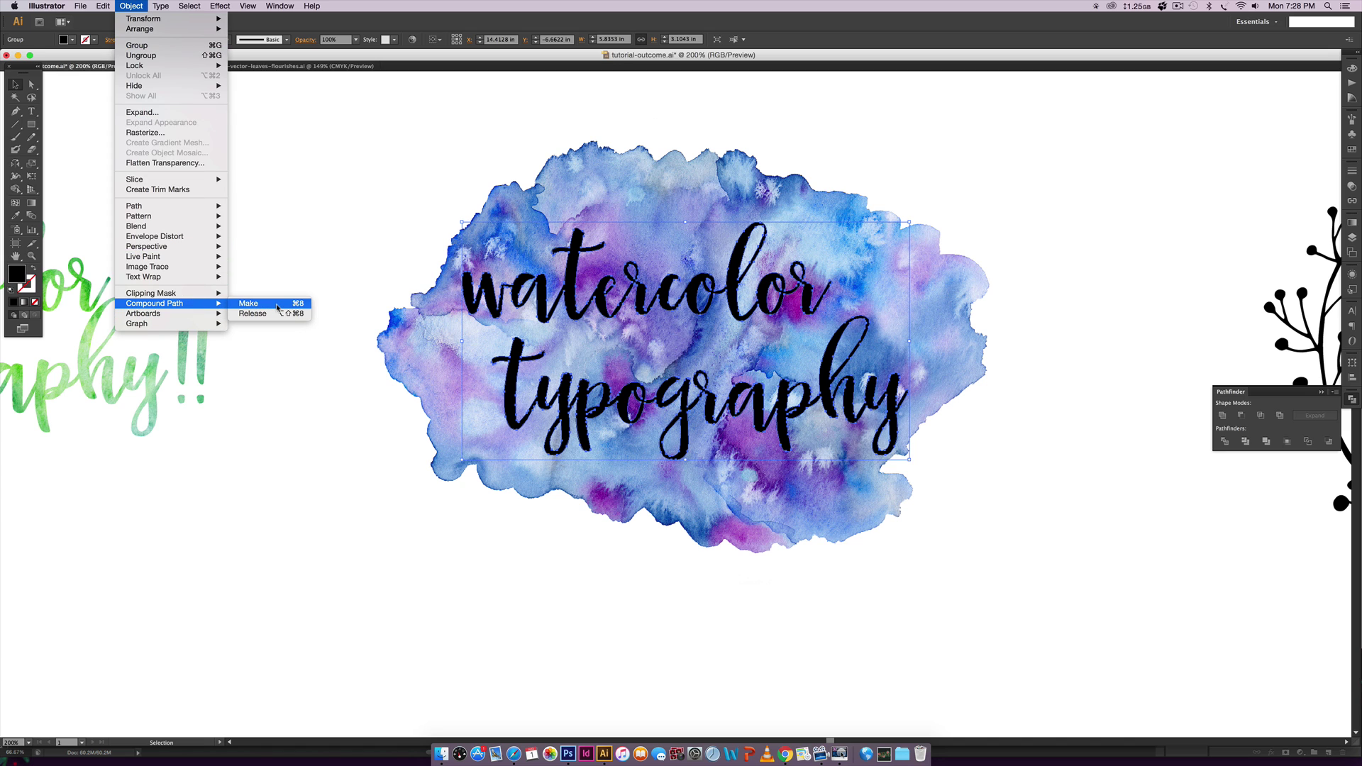
pyautogui.press('super+8')
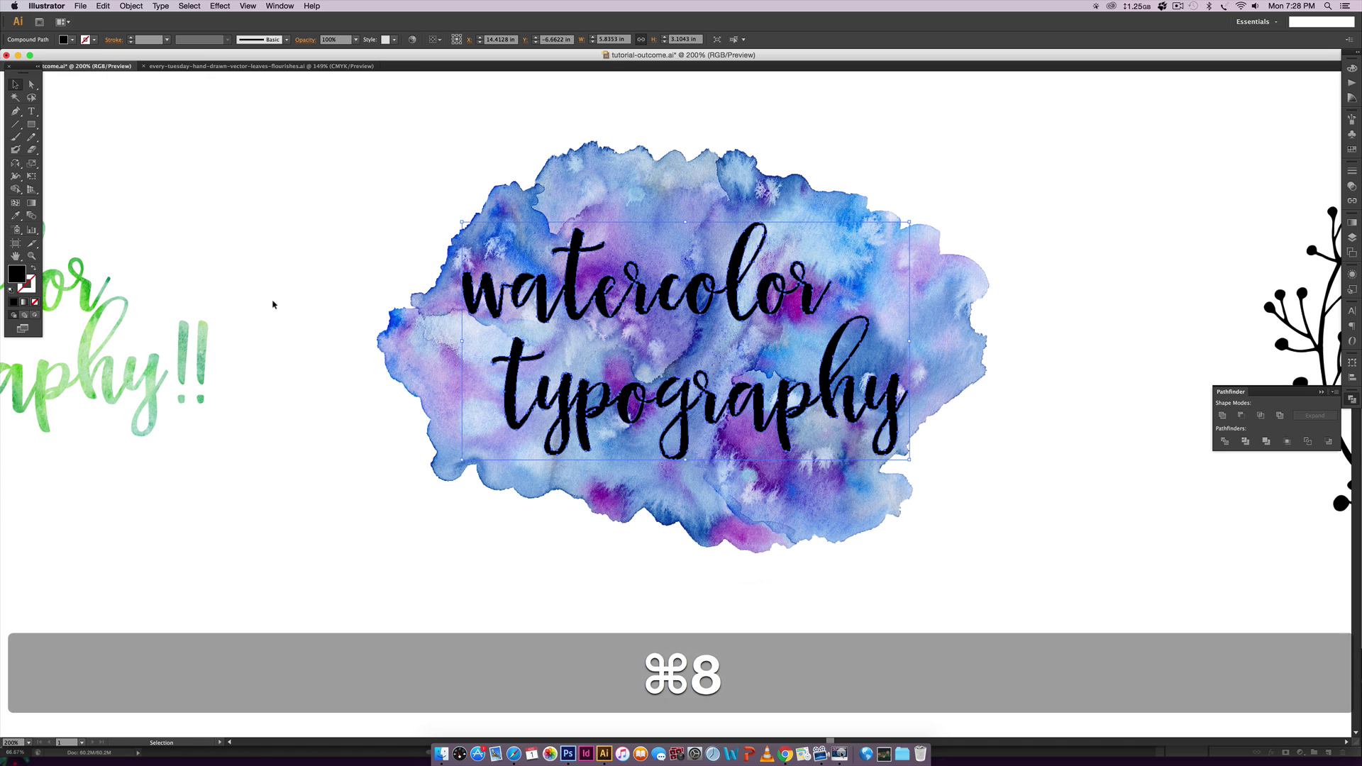
# Make a clipping mask from the compound-path lettering and the watercolor image behind it, then deselect
pyautogui.moveTo(1098, 124); pyautogui.dragTo(445, 581)
pyautogui.rightClick(887, 295)
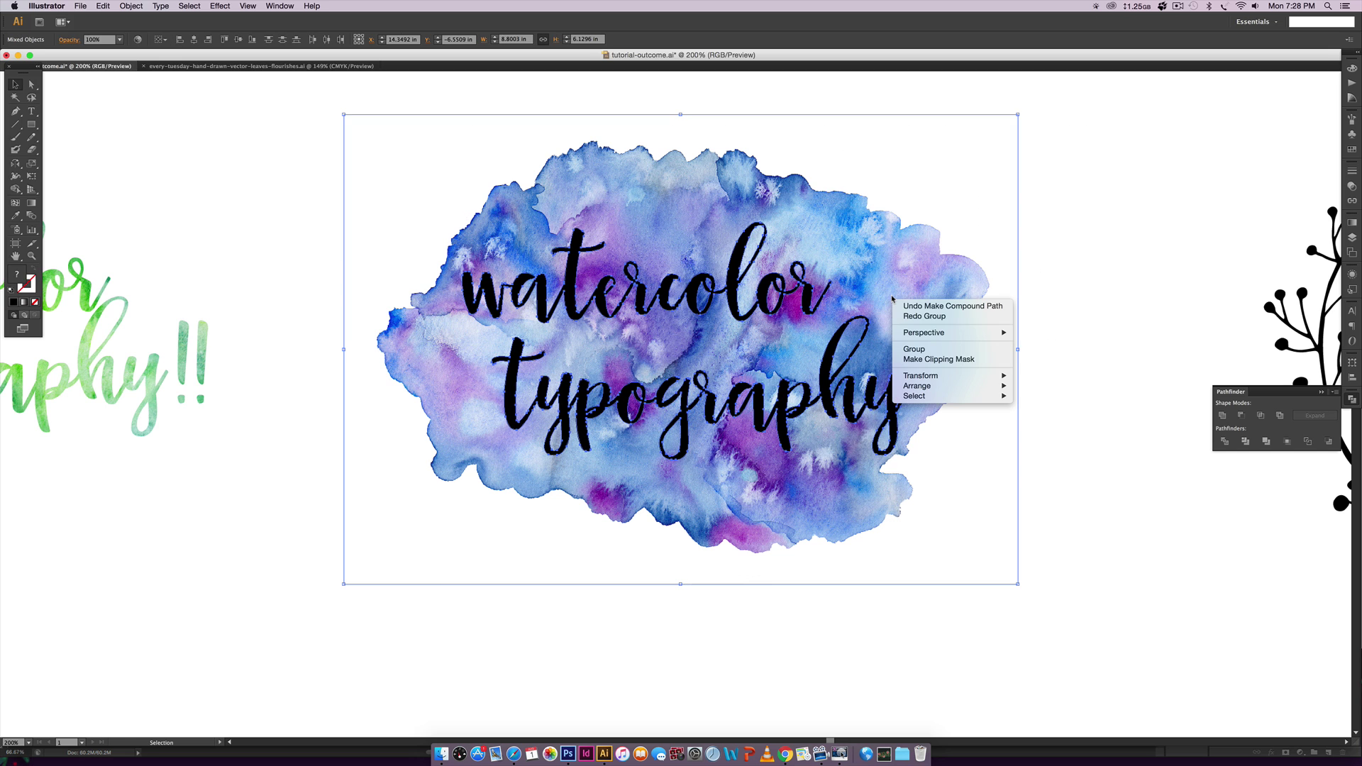
pyautogui.click(940, 360)
pyautogui.click(616, 303)
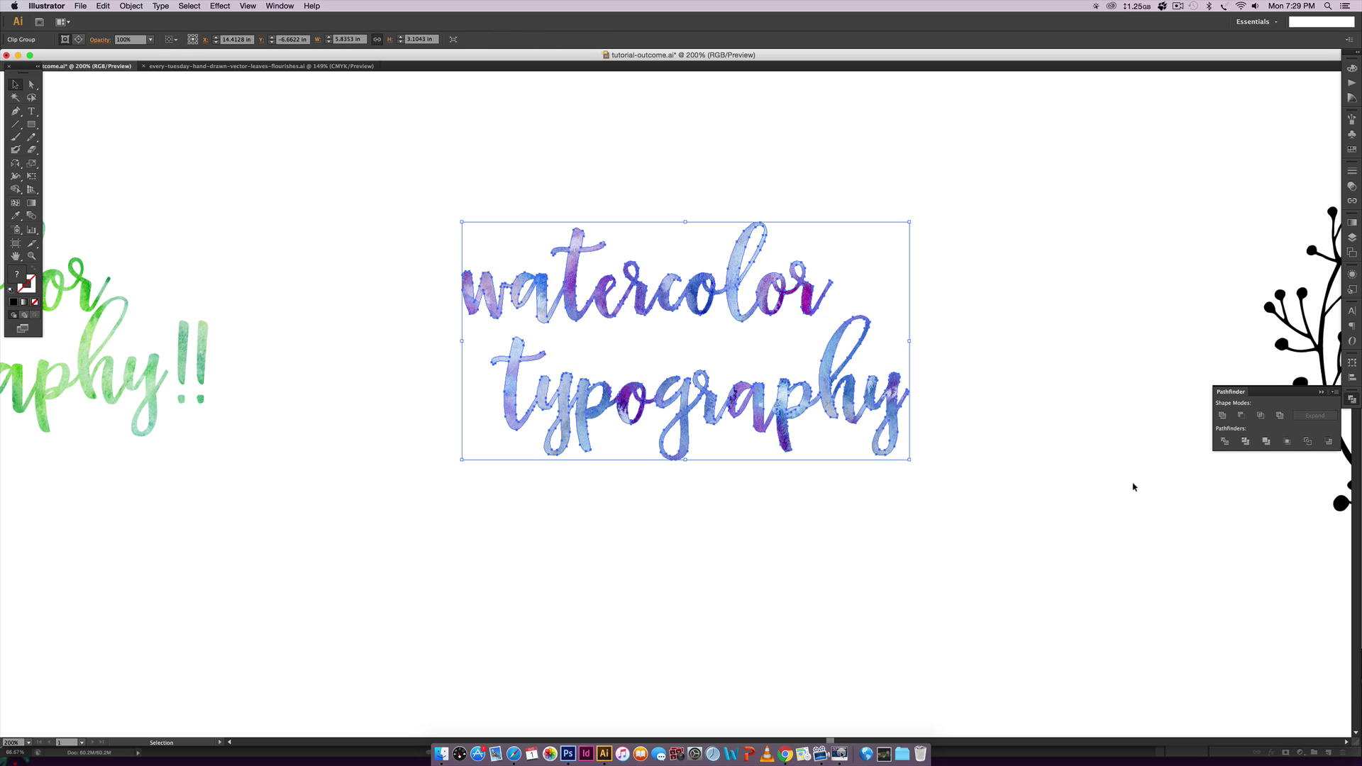
pyautogui.click(1054, 441)
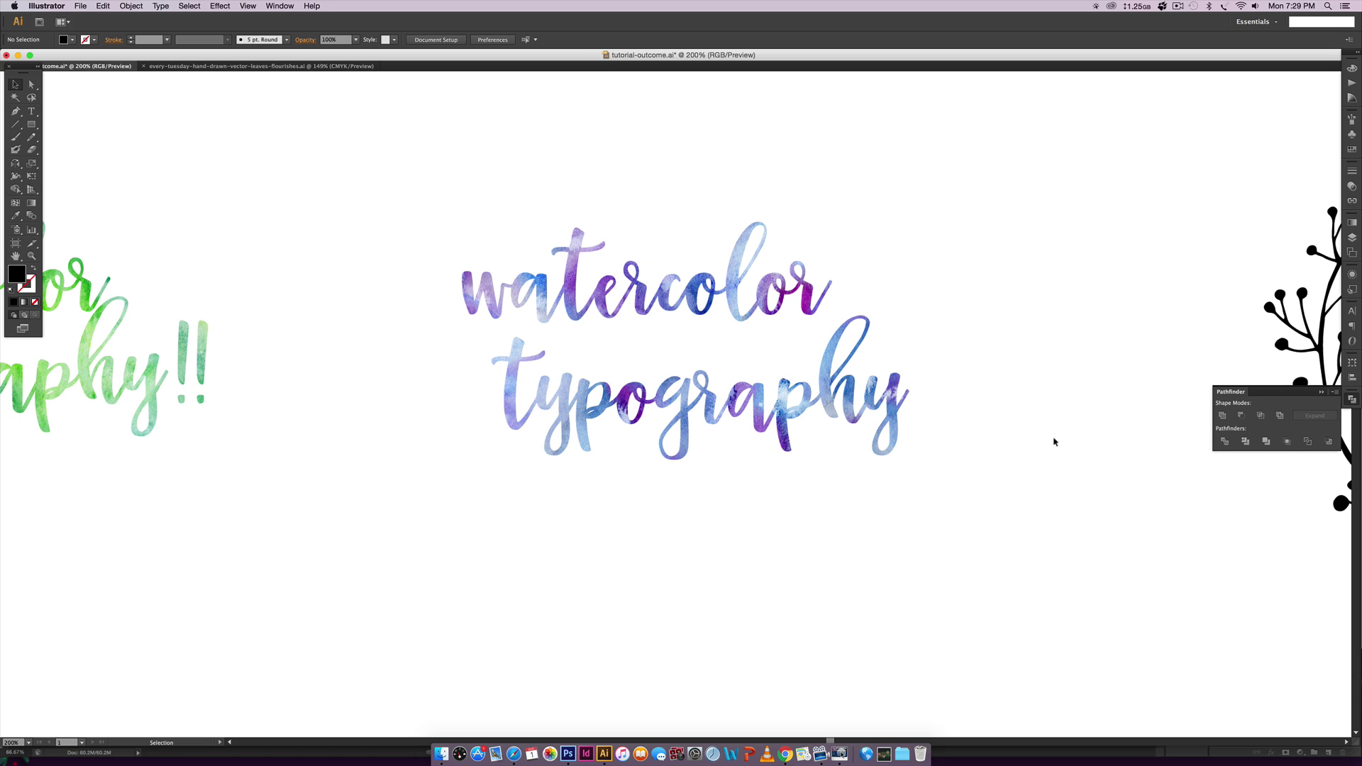
# Directly select the watercolor image inside the clipping mask and reposition it independently of the lettering
pyautogui.press('a')
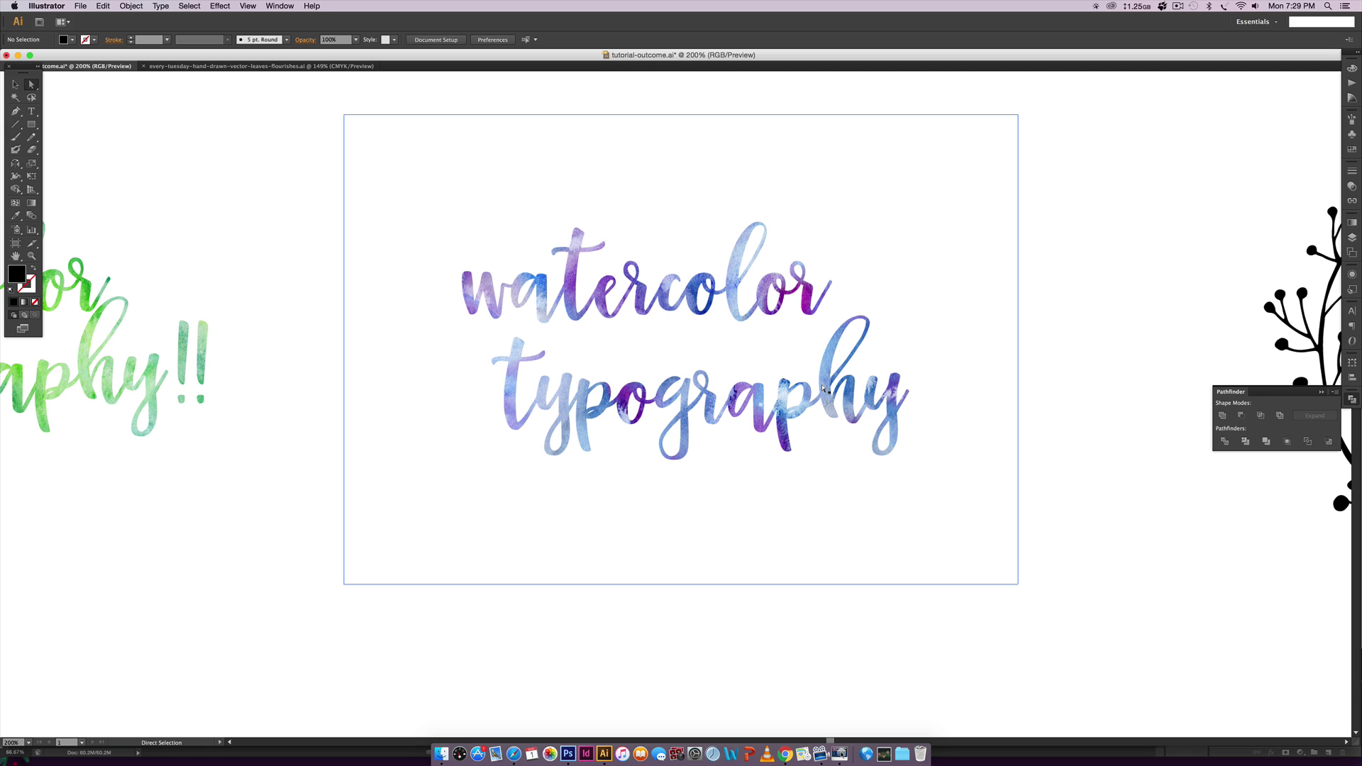
pyautogui.click(823, 389)
pyautogui.moveTo(823, 388); pyautogui.dragTo(778, 344)
pyautogui.moveTo(731, 299); pyautogui.dragTo(823, 333)
pyautogui.moveTo(731, 287); pyautogui.dragTo(733, 326)
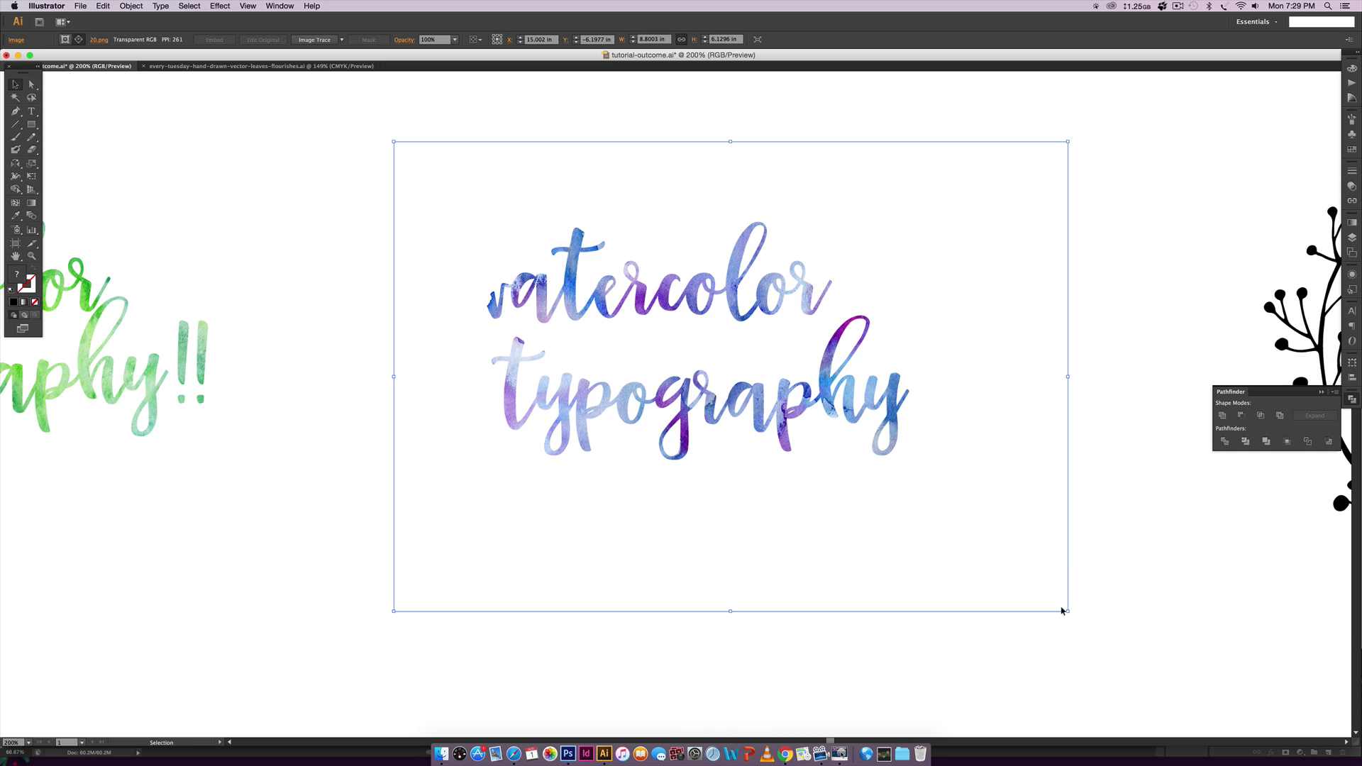
# Scale the masked watercolor image proportionally down to about 7.62 by 5.3 in and shift it within the lettering
pyautogui.press('shift')
pyautogui.moveTo(1066, 609); pyautogui.dragTo(977, 547)
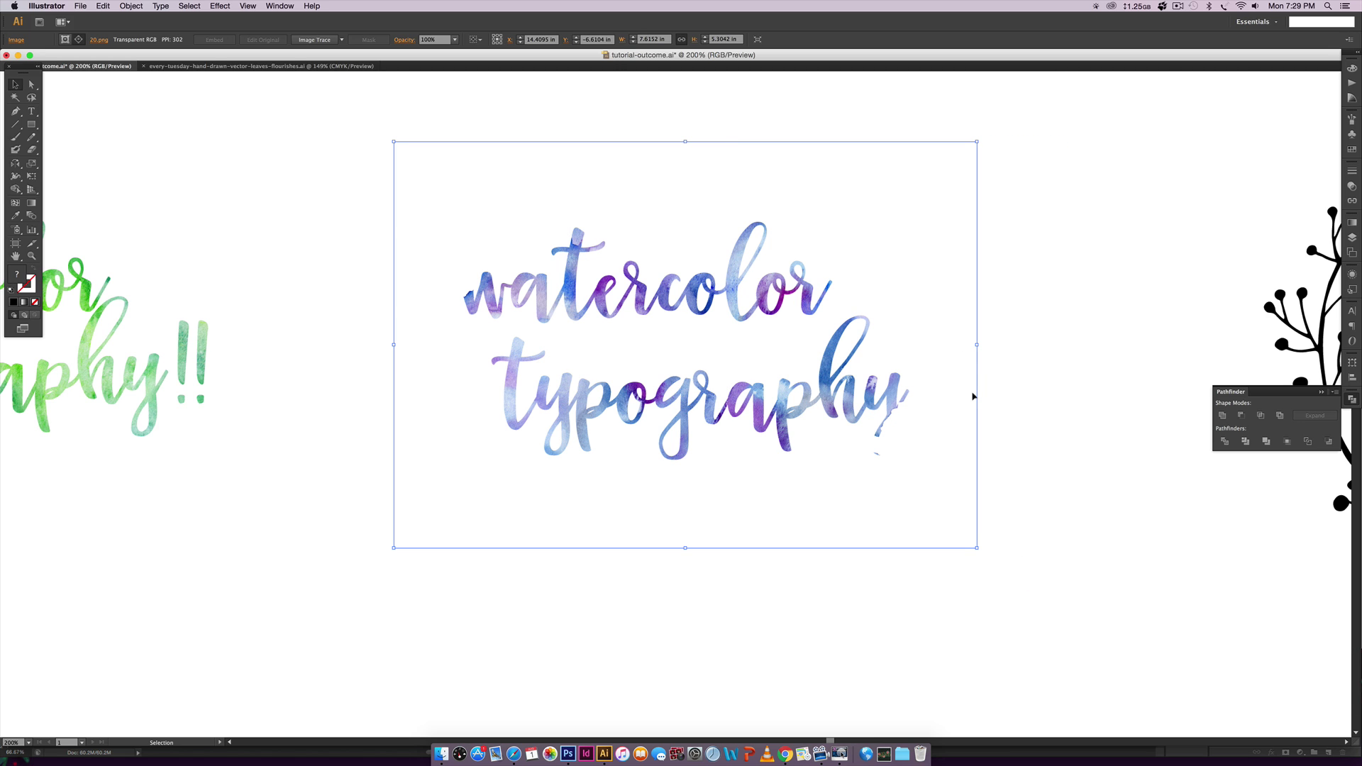
pyautogui.press('a')
pyautogui.moveTo(821, 383); pyautogui.dragTo(830, 408)
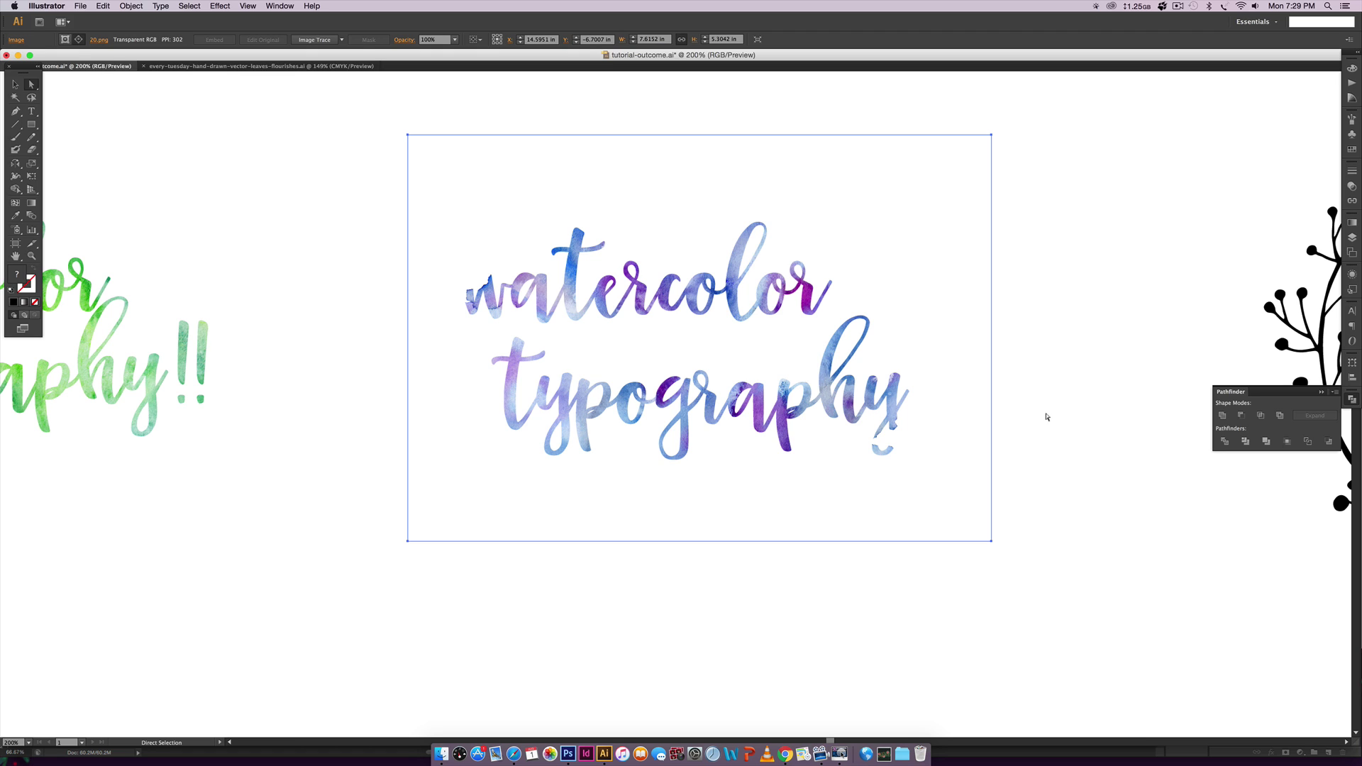
# Deselect the masked image and bring the black lettering framed by leafy branches into view
pyautogui.press('super+minus')
pyautogui.press('super+minus')
pyautogui.press('super+minus')
pyautogui.press('space')
pyautogui.moveTo(957, 434); pyautogui.dragTo(743, 447)
pyautogui.press('v')
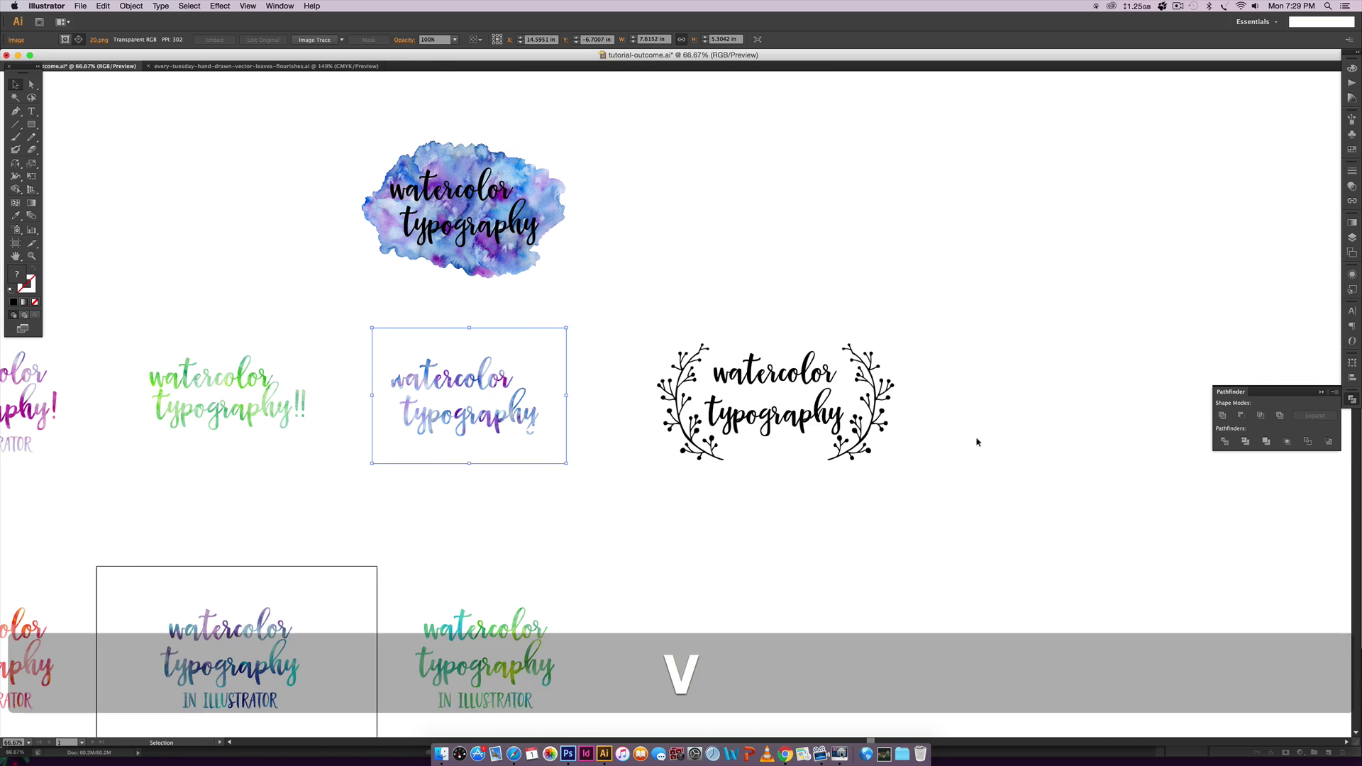
pyautogui.click(971, 453)
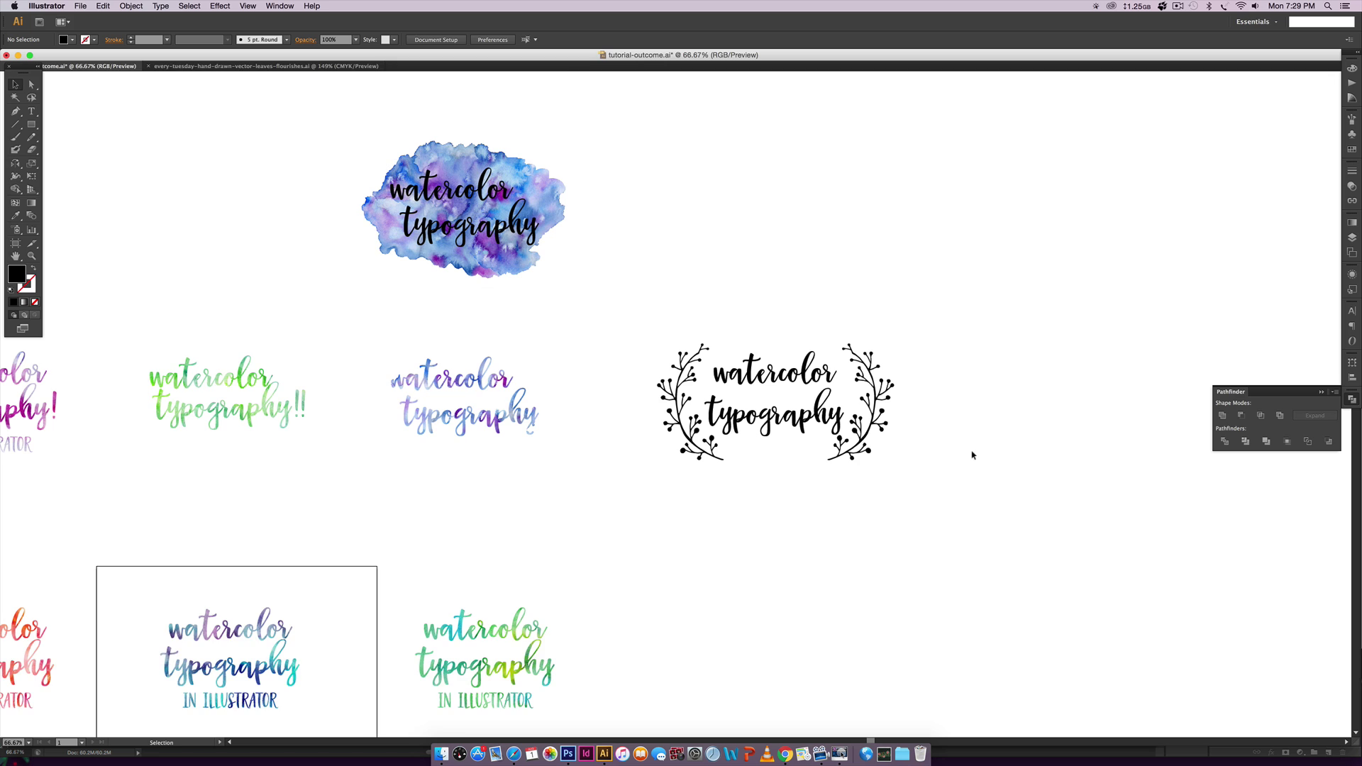
pyautogui.press('super+equal')
pyautogui.press('super+equal')
pyautogui.press('space')
pyautogui.moveTo(984, 447); pyautogui.dragTo(969, 347)
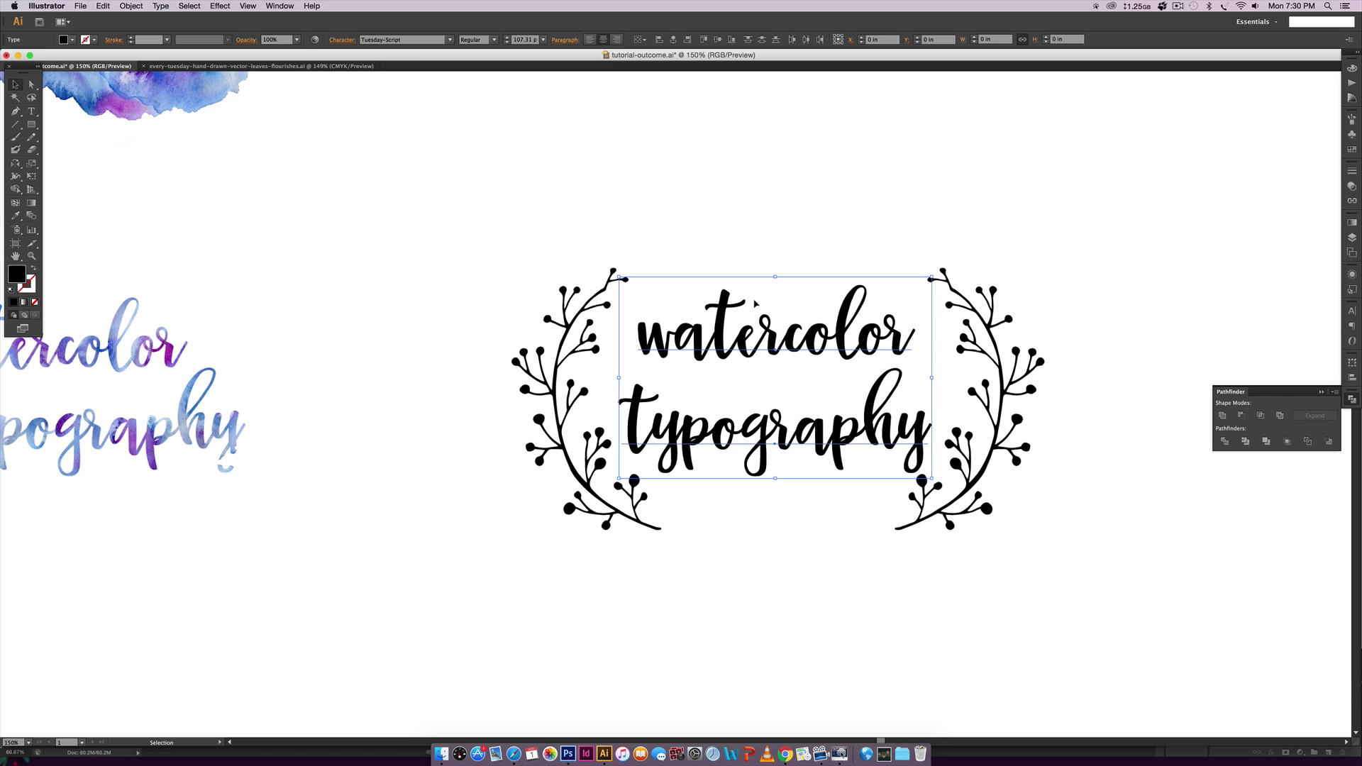
# Select the black "watercolor typography" text between the branches and convert it to outlines
pyautogui.click(816, 335)
pyautogui.click(810, 456)
pyautogui.moveTo(800, 550); pyautogui.dragTo(745, 307)
pyautogui.click(161, 6)
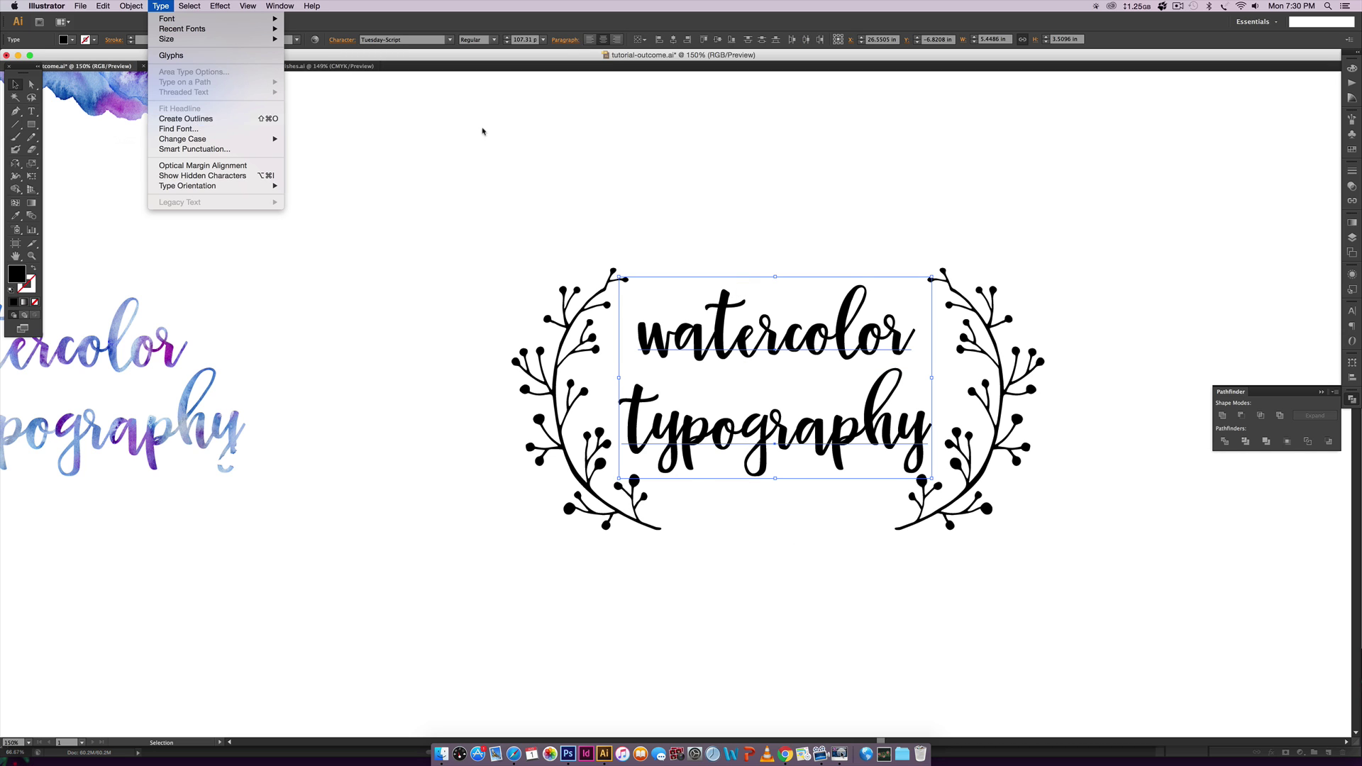
pyautogui.click(206, 122)
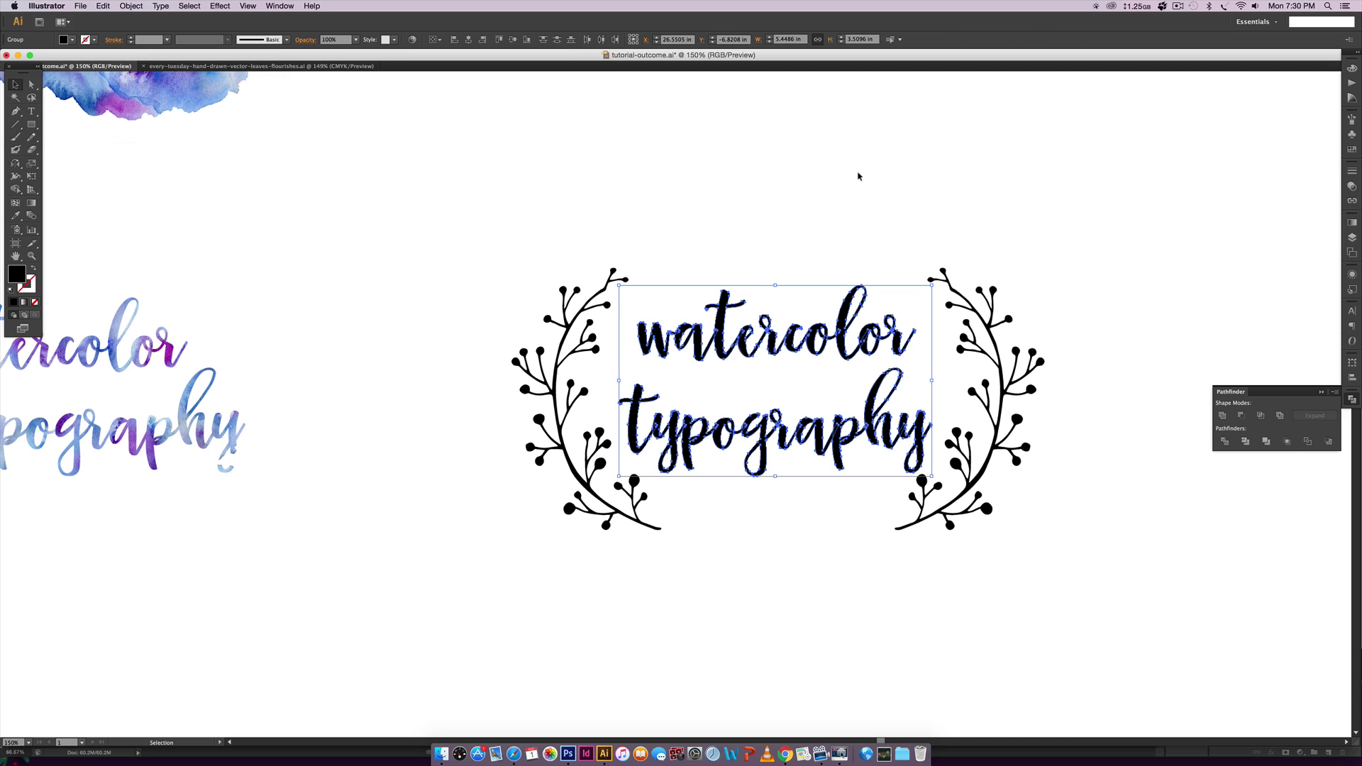
# Unite the outlined letters with Pathfinder, make them a compound path, and deselect
pyautogui.click(1222, 417)
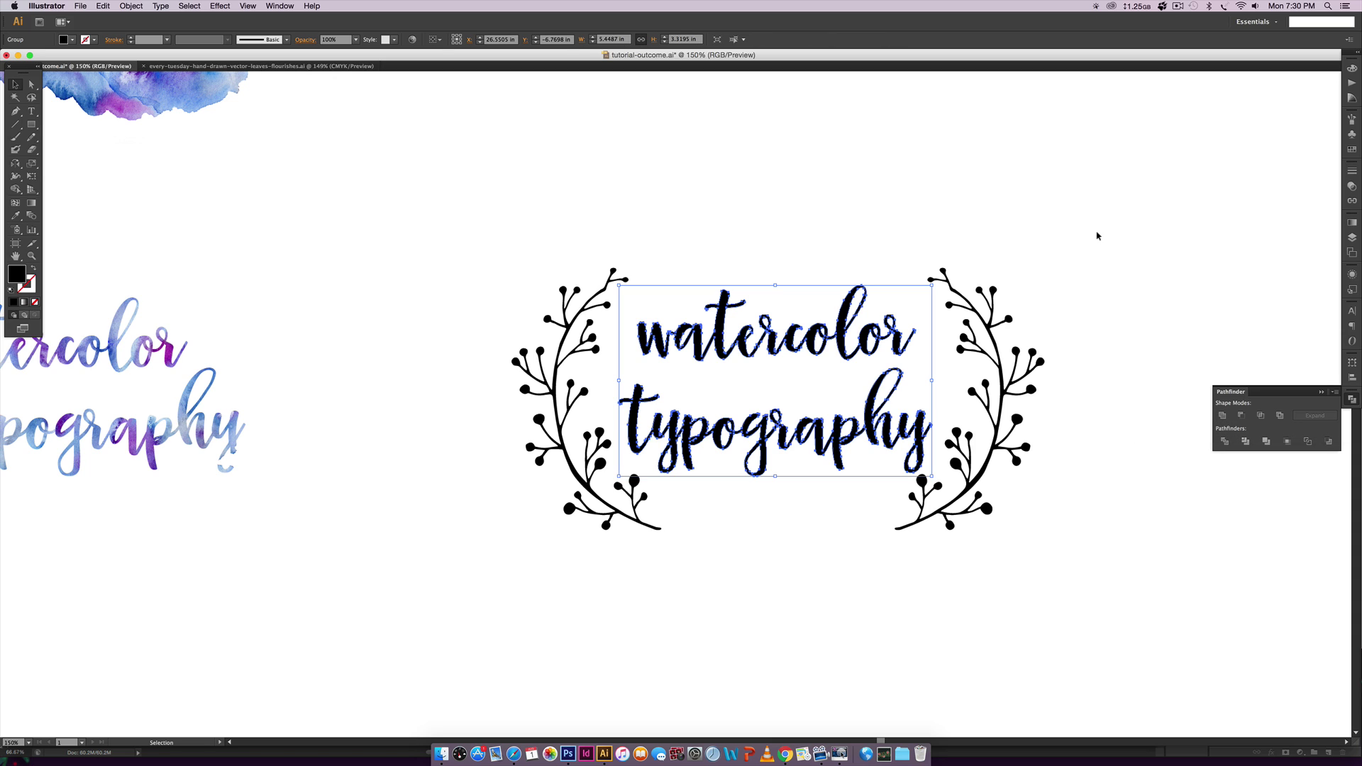
pyautogui.press('super+8')
pyautogui.press('super+shift+a')
# Place 14.png from the transparent-pngs folder at about 10.48 by 5.26 in over the lettering and send it to the back
pyautogui.click(81, 5)
pyautogui.click(100, 164)
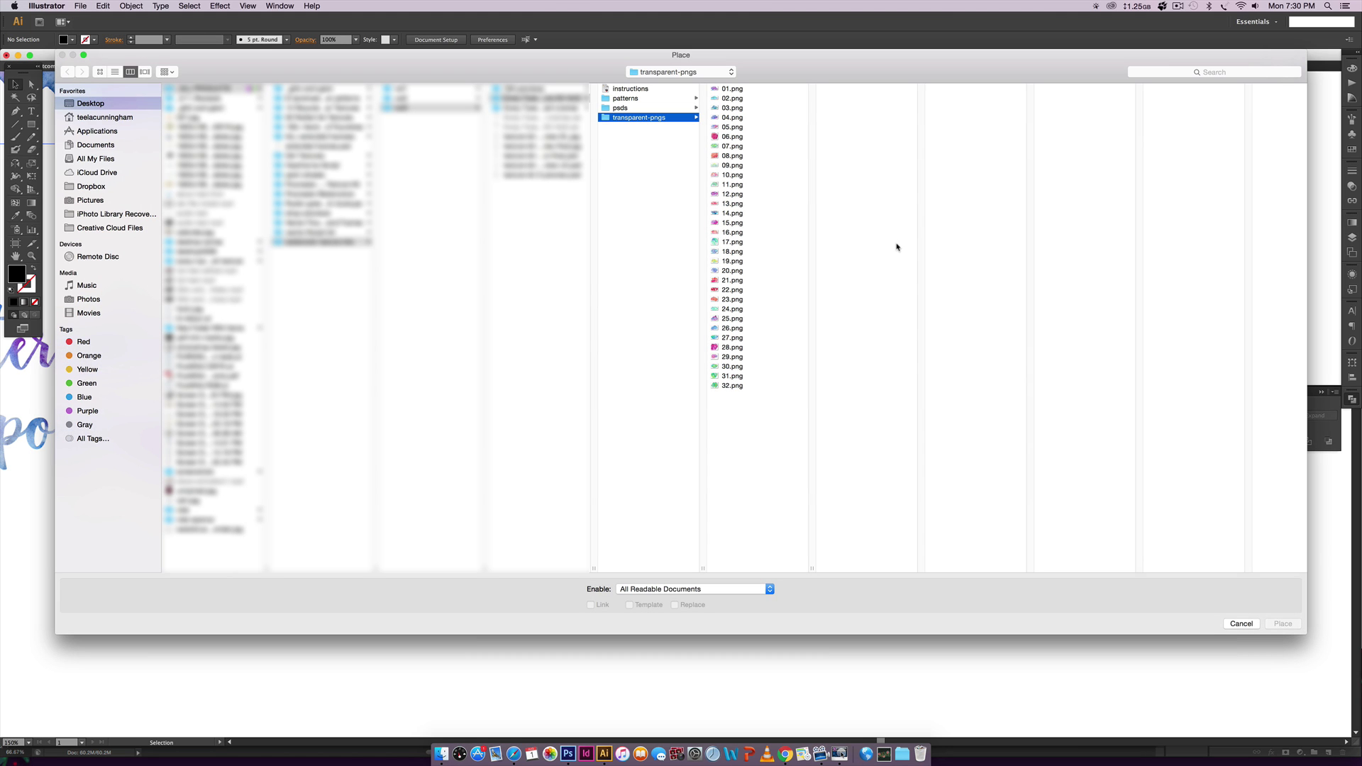
pyautogui.click(733, 213)
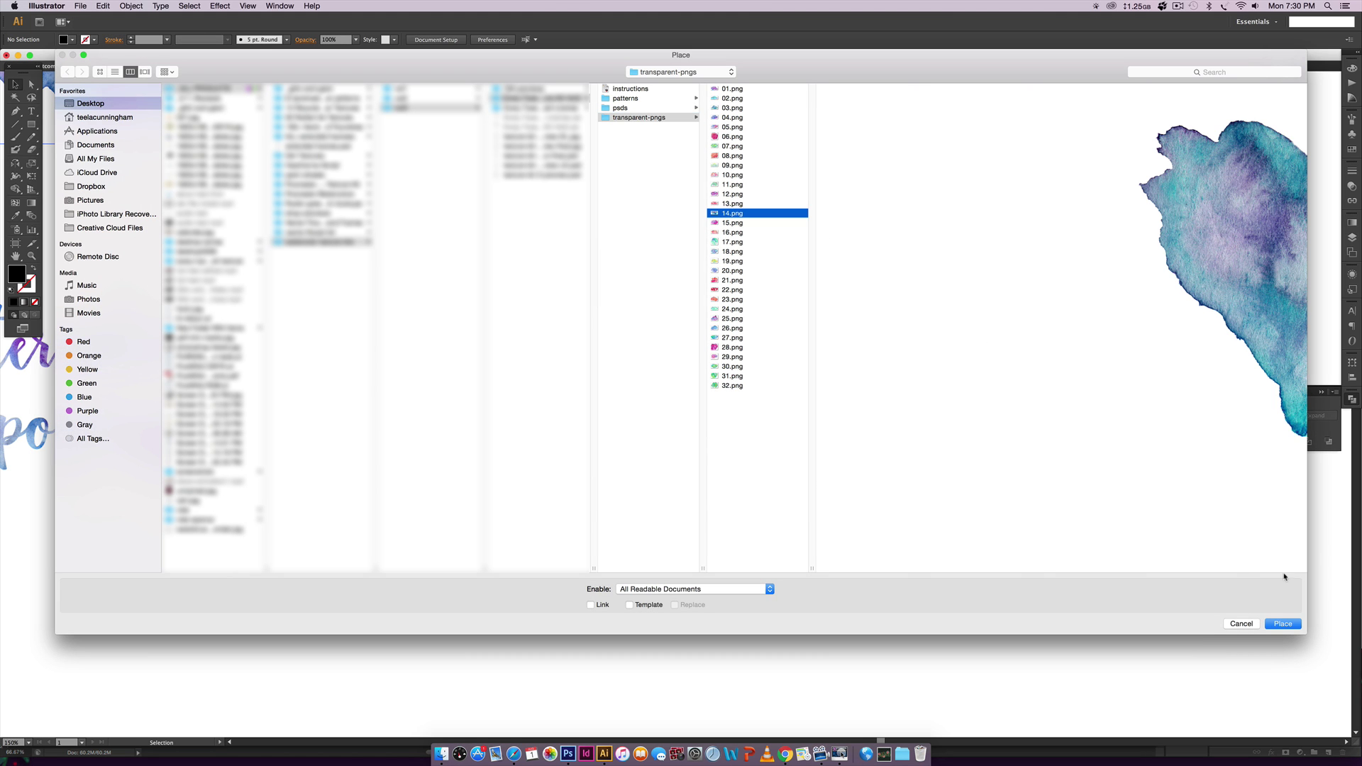
pyautogui.click(1283, 624)
pyautogui.moveTo(926, 500); pyautogui.dragTo(1083, 522)
pyautogui.moveTo(885, 371); pyautogui.dragTo(875, 392)
pyautogui.press('super+shift+bracketleft')
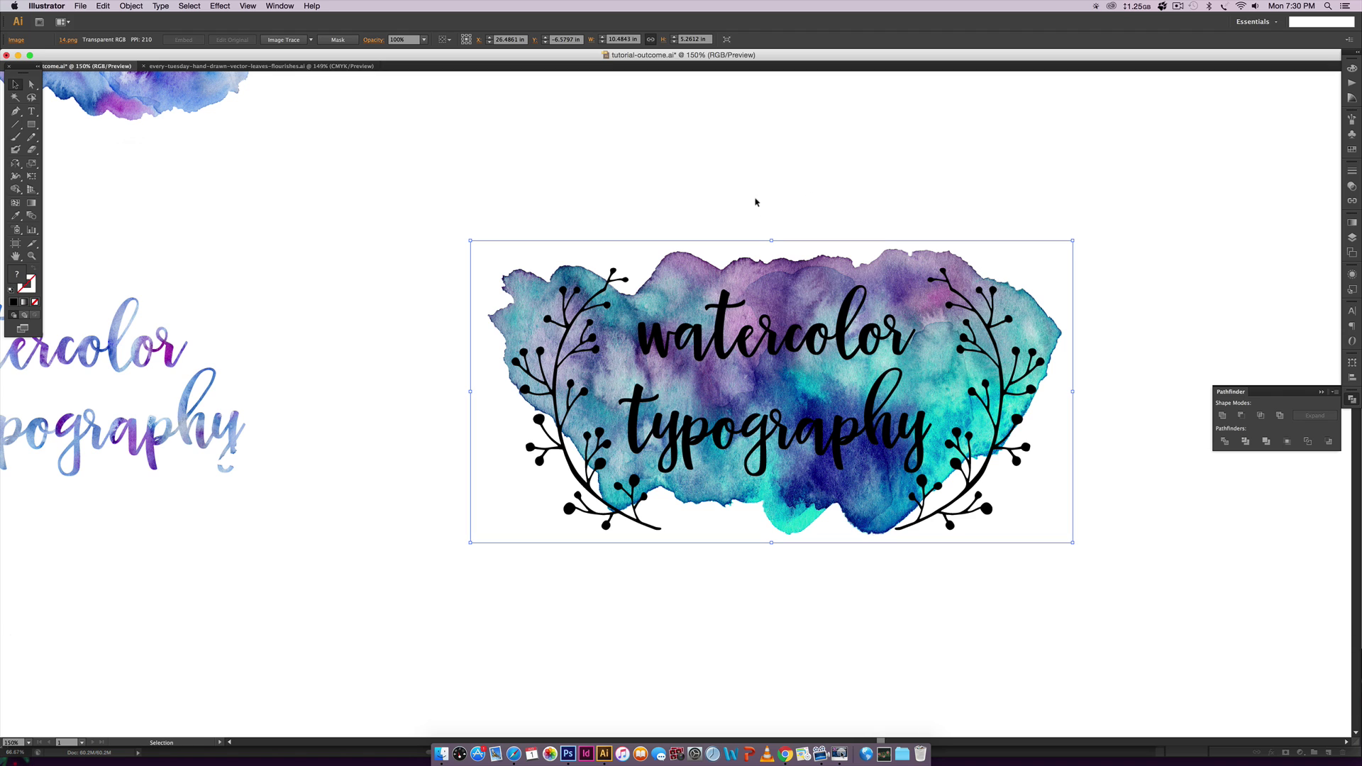
# Make a clipping mask from the compound-path lettering and the teal-purple watercolor image, accepting the complex mask, then deselect
pyautogui.keyDown('shift'); pyautogui.click(791, 426); pyautogui.keyUp('shift')
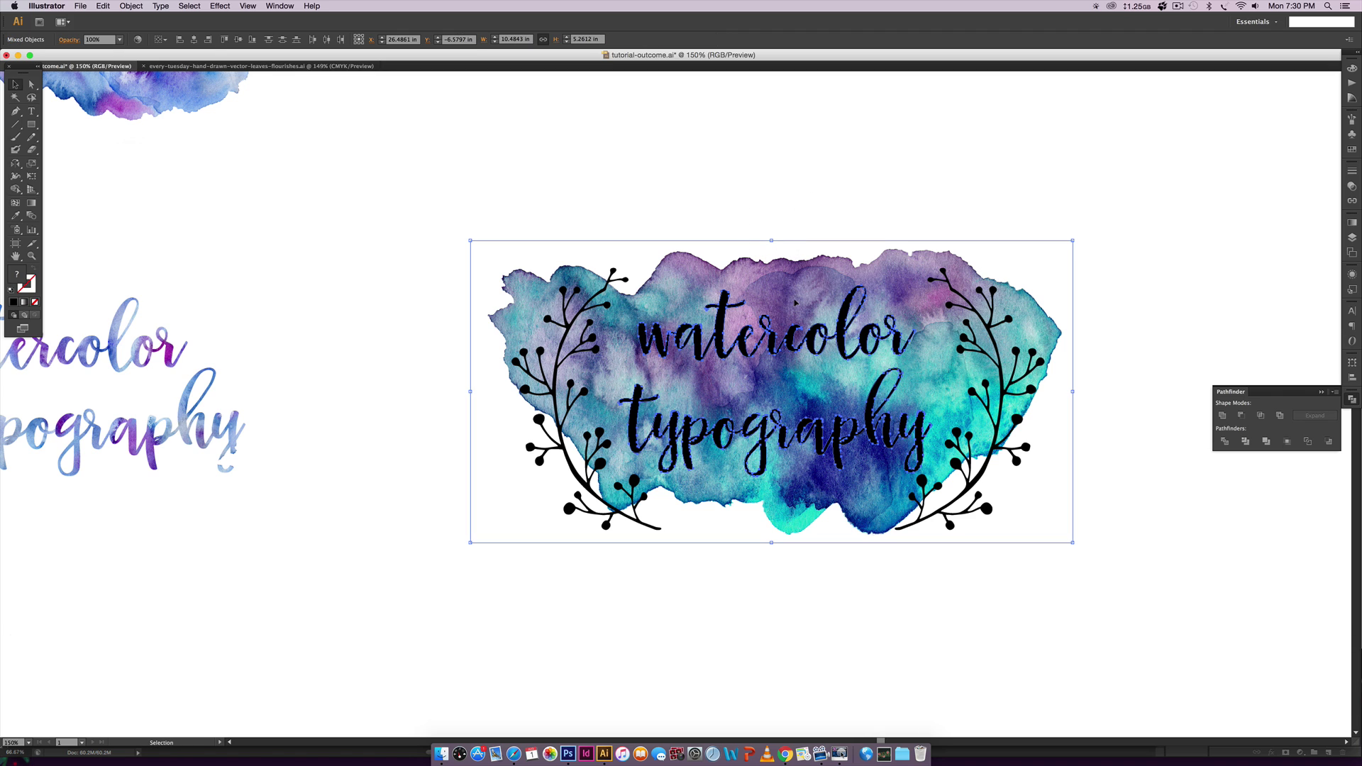
pyautogui.rightClick(796, 298)
pyautogui.click(825, 359)
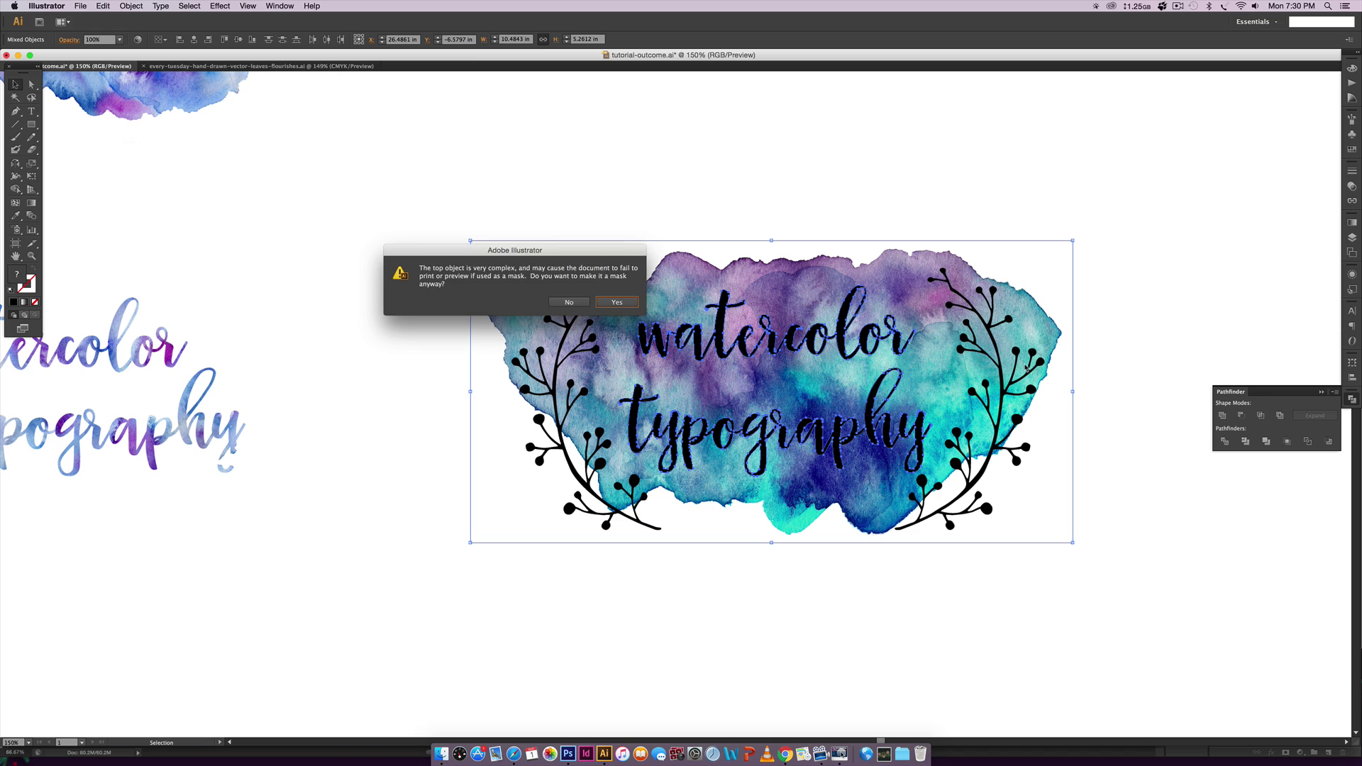
pyautogui.click(617, 302)
pyautogui.click(851, 142)
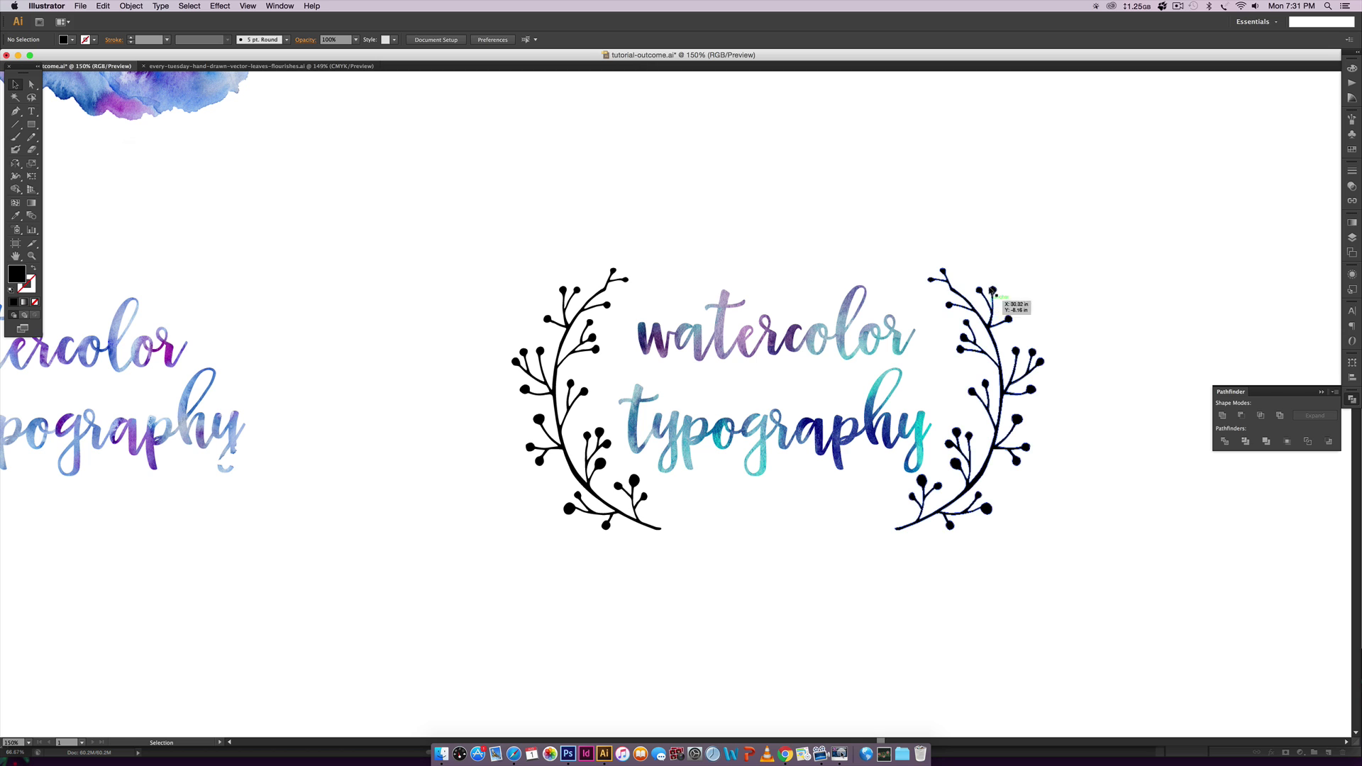
# Select both leafy branches beside the lettering and combine them into one compound path
pyautogui.click(584, 306)
pyautogui.click(1007, 323)
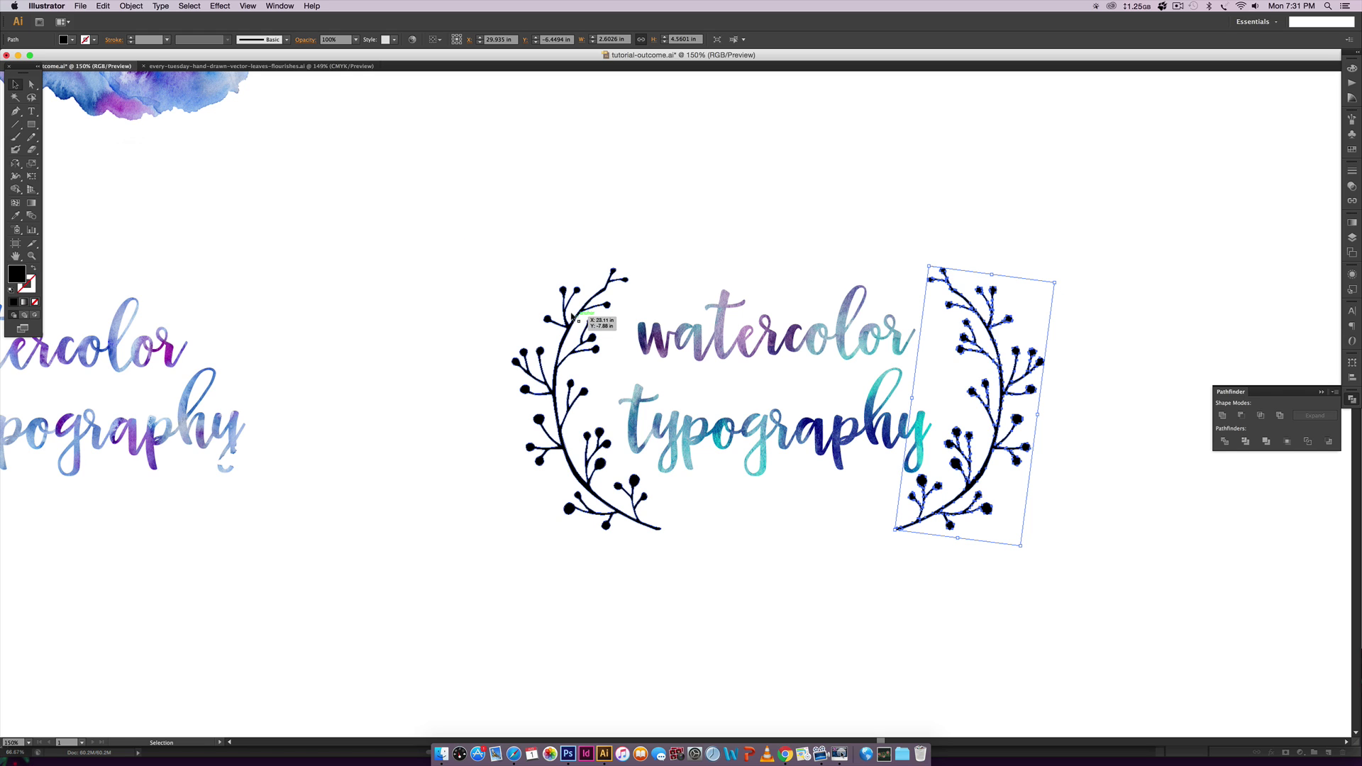
pyautogui.press('shift')
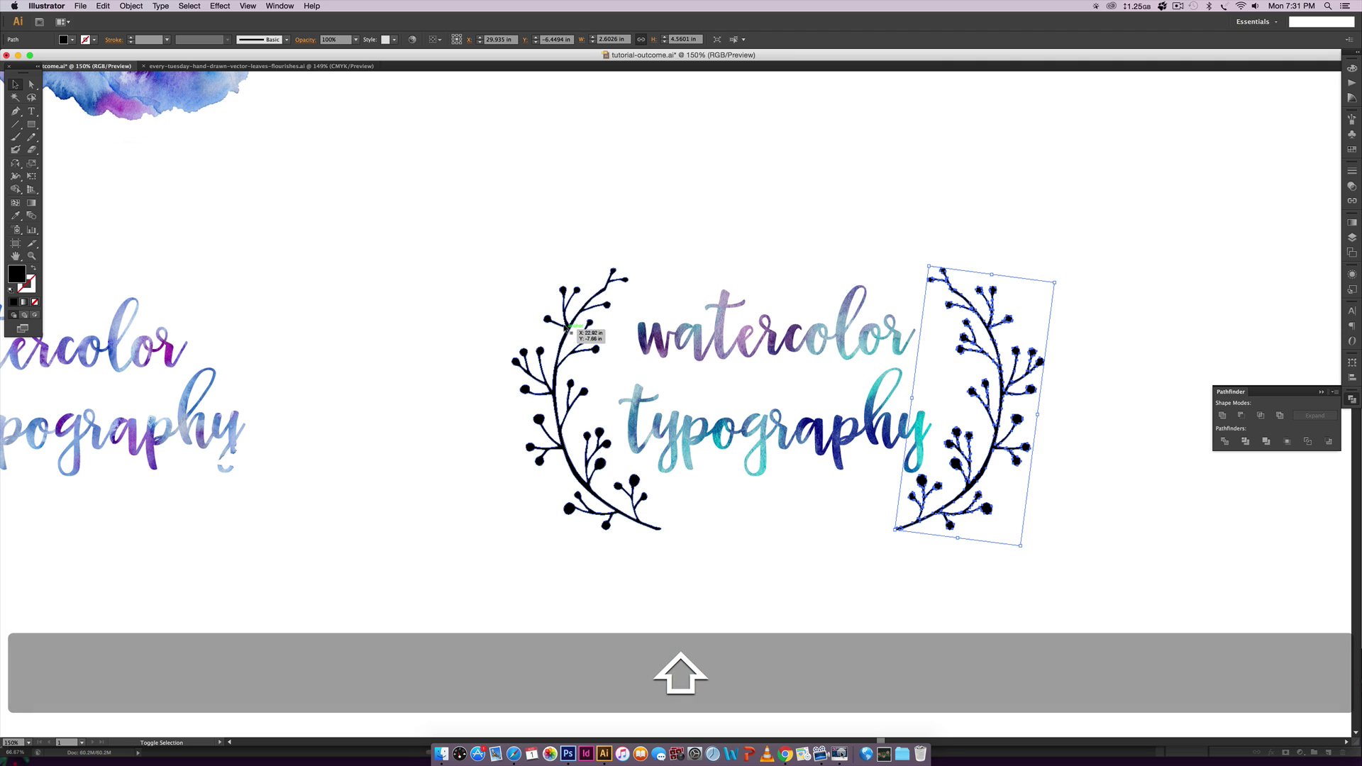
pyautogui.keyDown('shift'); pyautogui.click(572, 332); pyautogui.keyUp('shift')
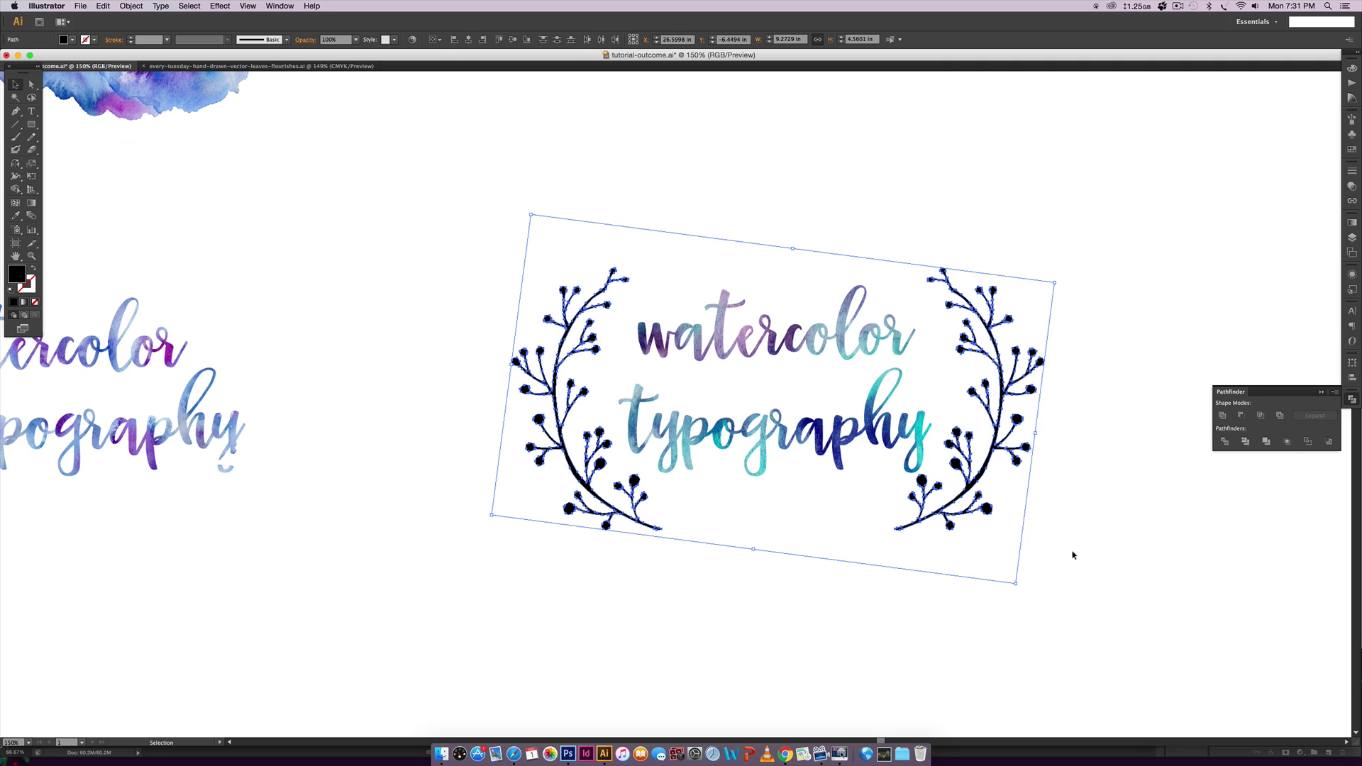
pyautogui.press('super+8')
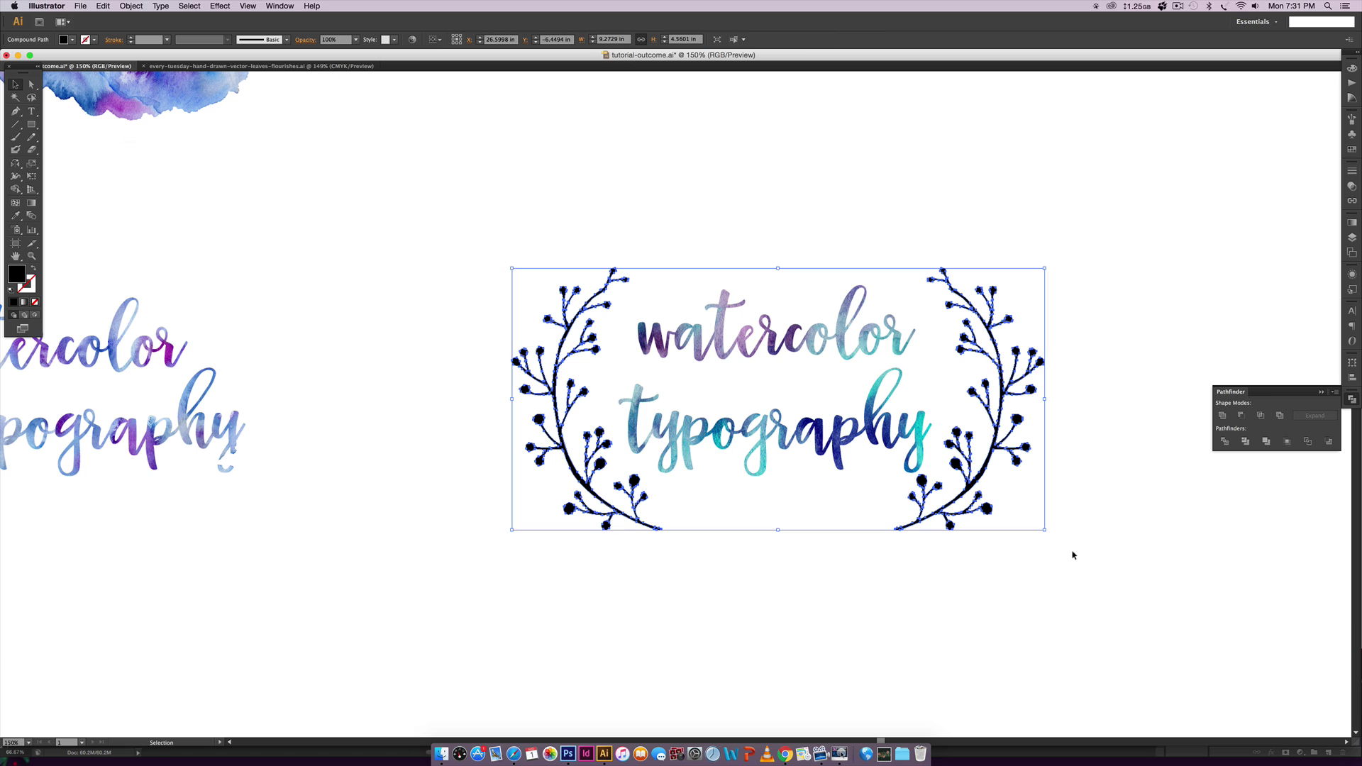
# Place 08.png from the transparent-pngs folder near the upper end of the left branch
pyautogui.click(80, 6)
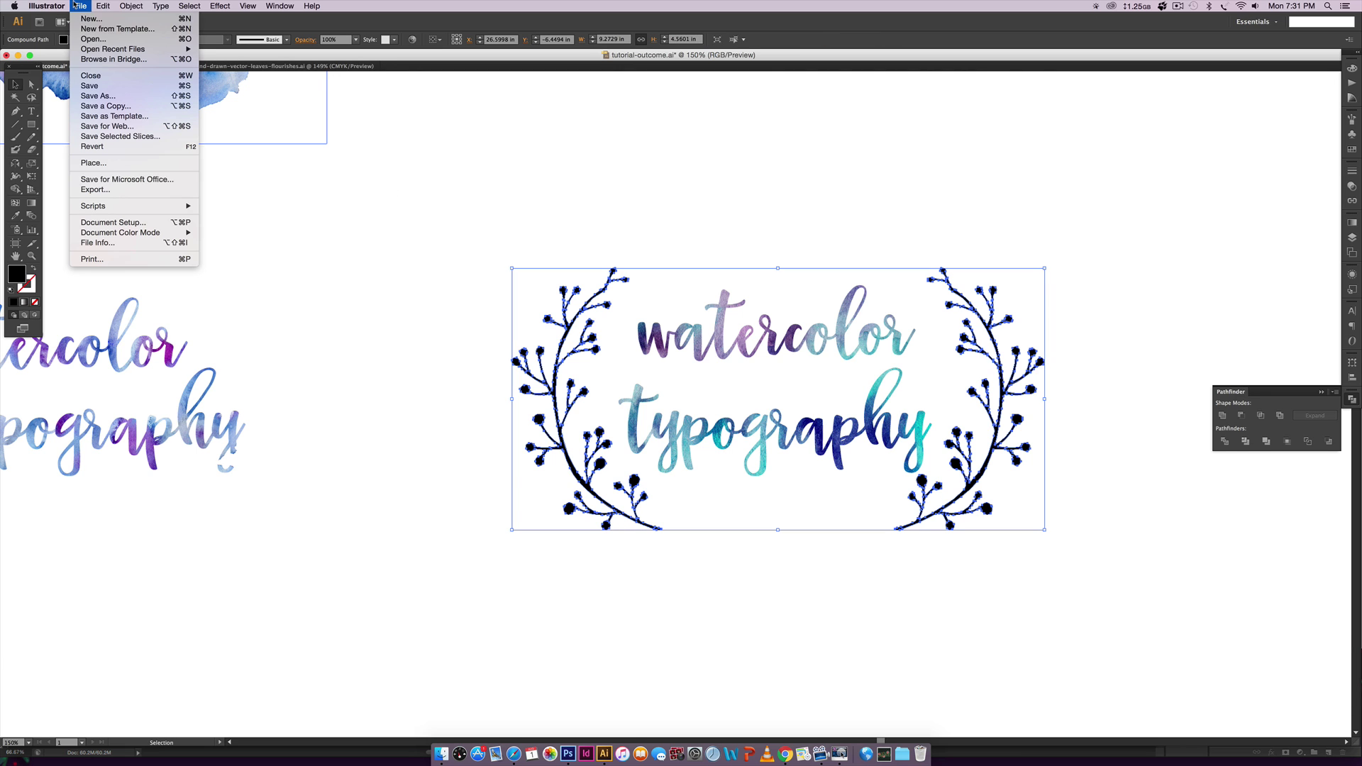
pyautogui.click(122, 164)
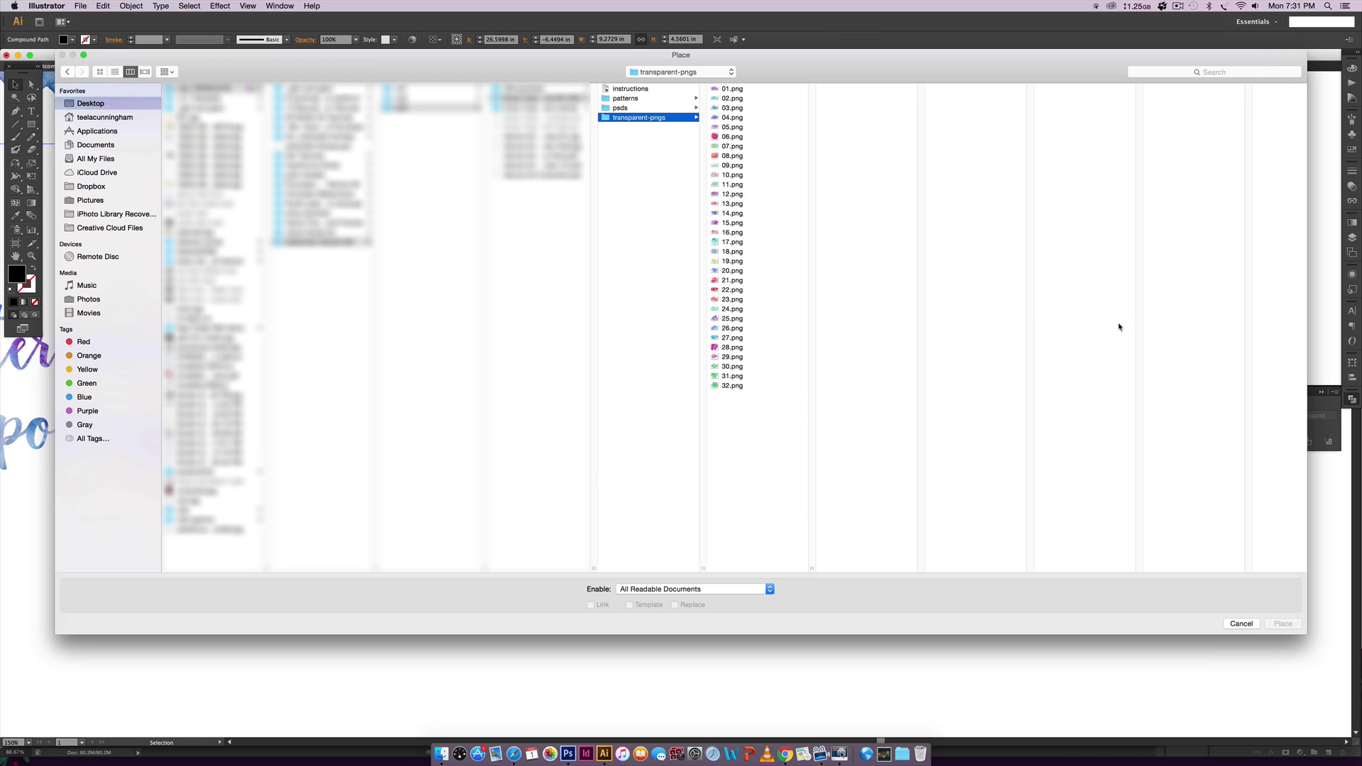
pyautogui.click(731, 155)
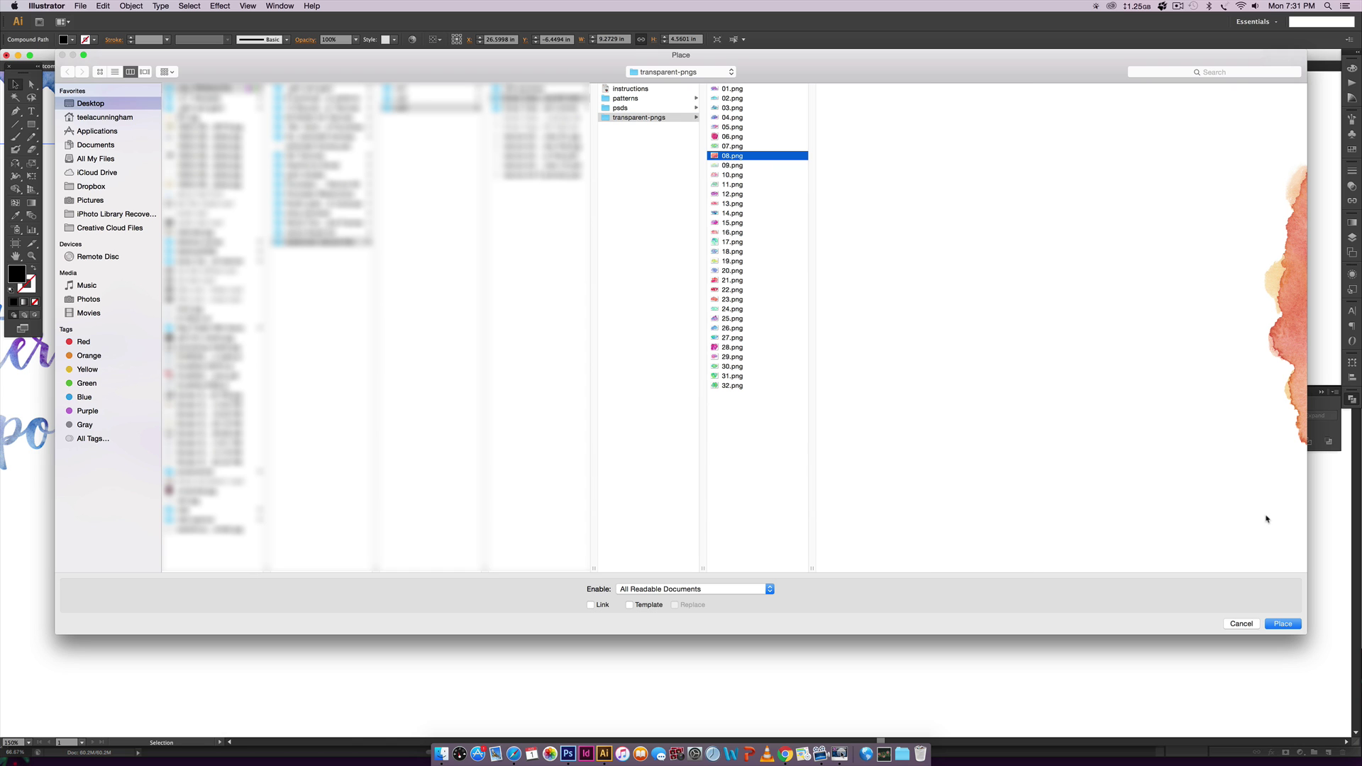
pyautogui.click(1282, 623)
pyautogui.click(474, 249)
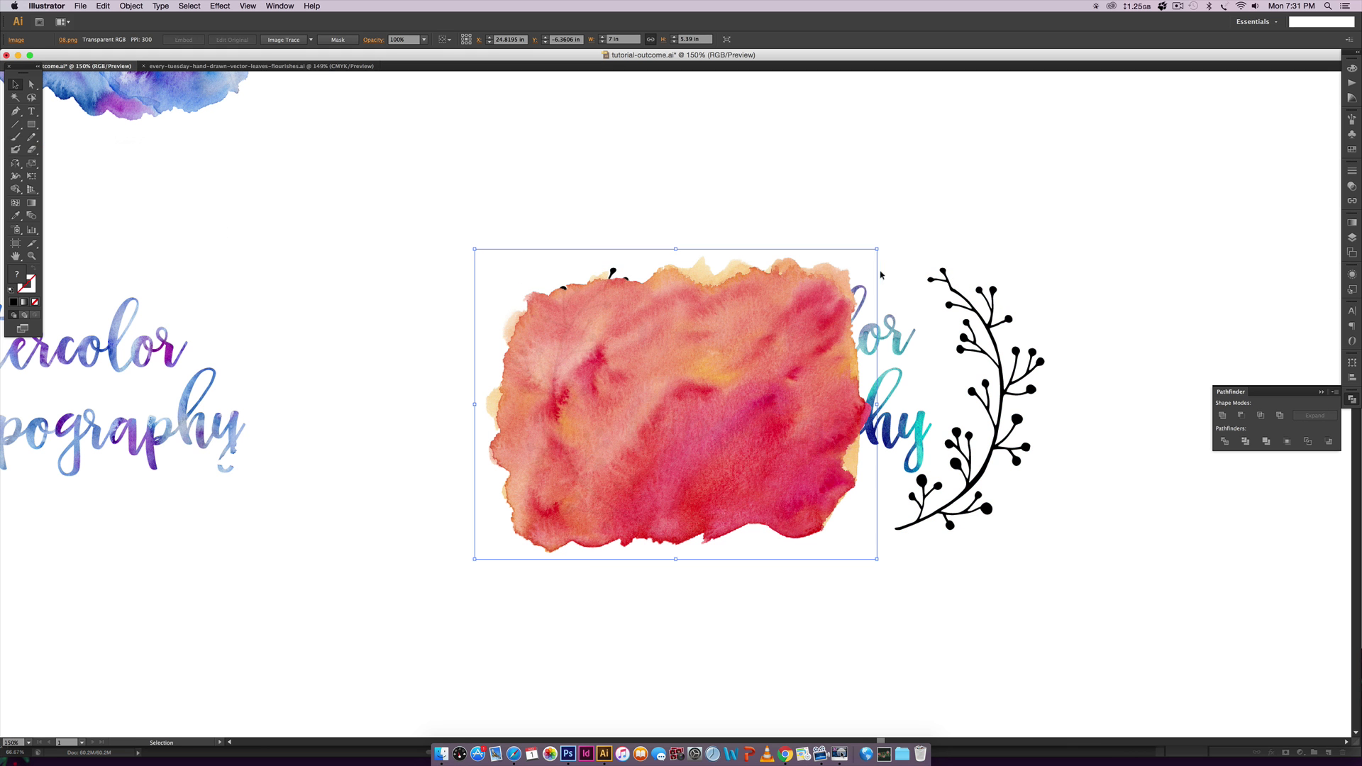
# Scale the red-orange watercolor image to about 10.64 by 8.19 in, center it over both branches, and send it to the back
pyautogui.moveTo(870, 248); pyautogui.dragTo(1259, 87)
pyautogui.moveTo(962, 211); pyautogui.dragTo(1046, 287)
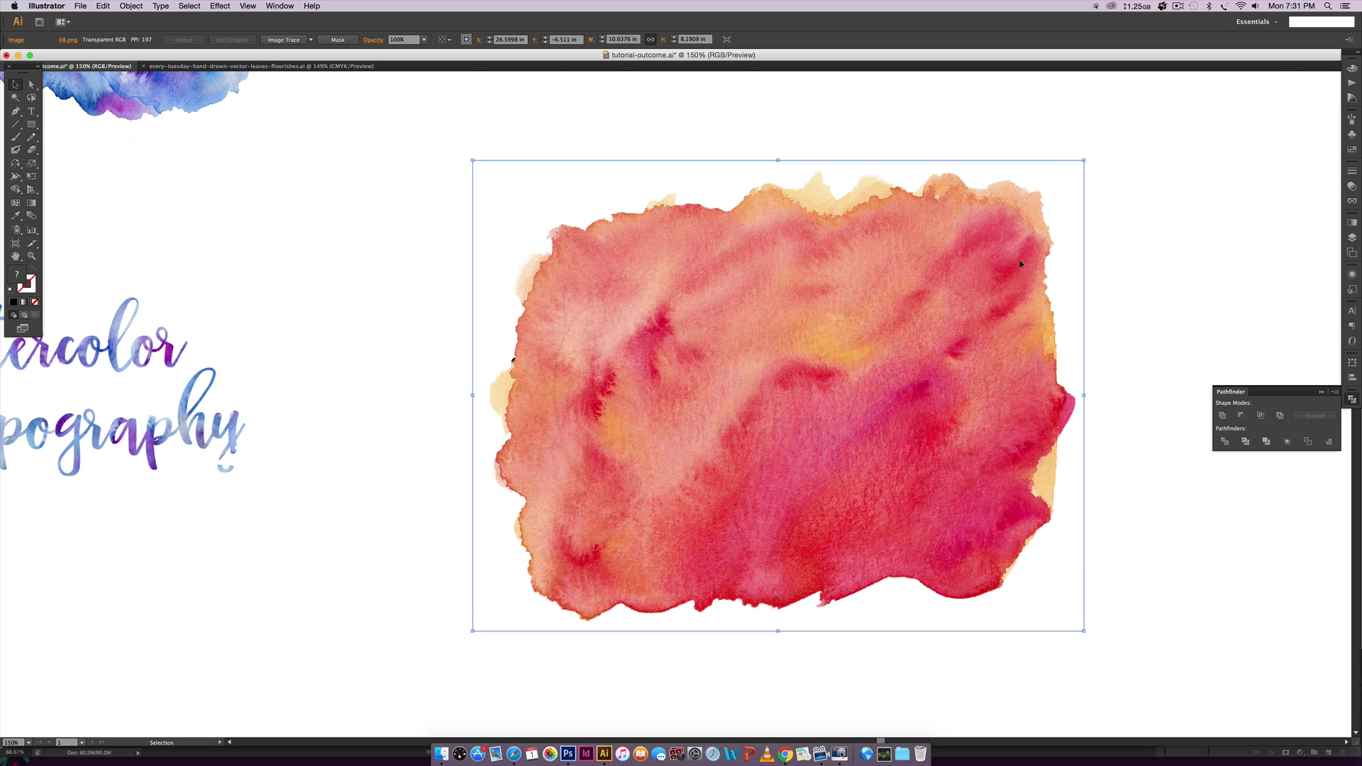
pyautogui.press('super+shift+bracketleft')
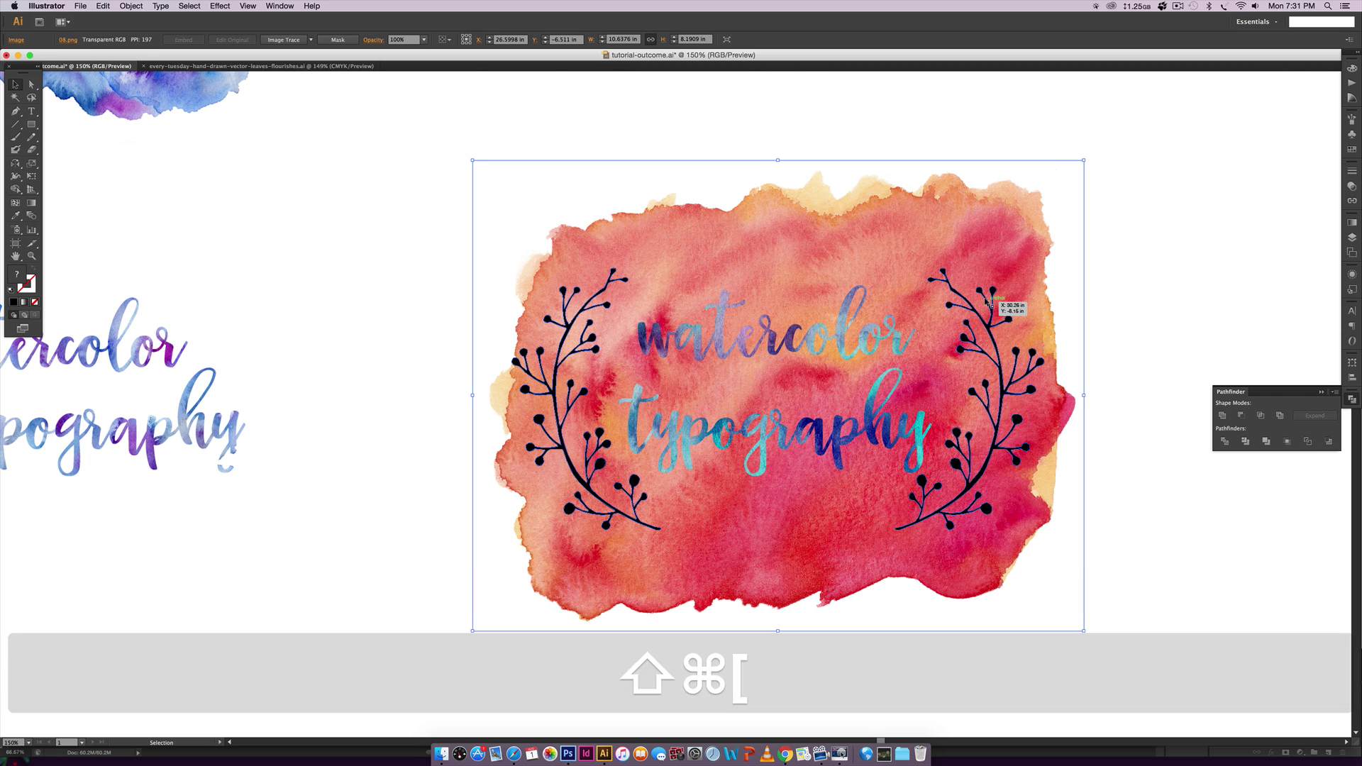
# Make a clipping mask from the compound-path branches and the red-orange watercolor image, accepting the complex mask
pyautogui.keyDown('shift'); pyautogui.click(999, 321); pyautogui.keyUp('shift')
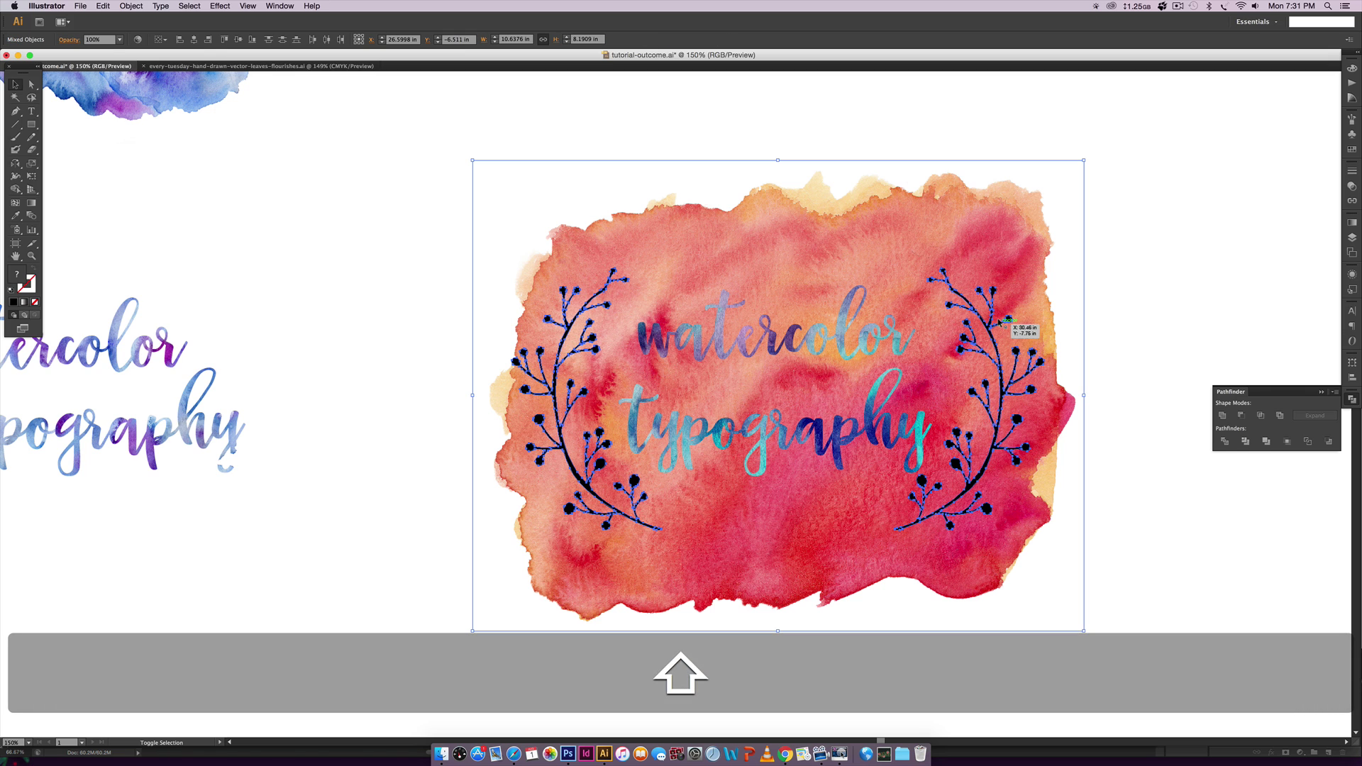
pyautogui.rightClick(943, 231)
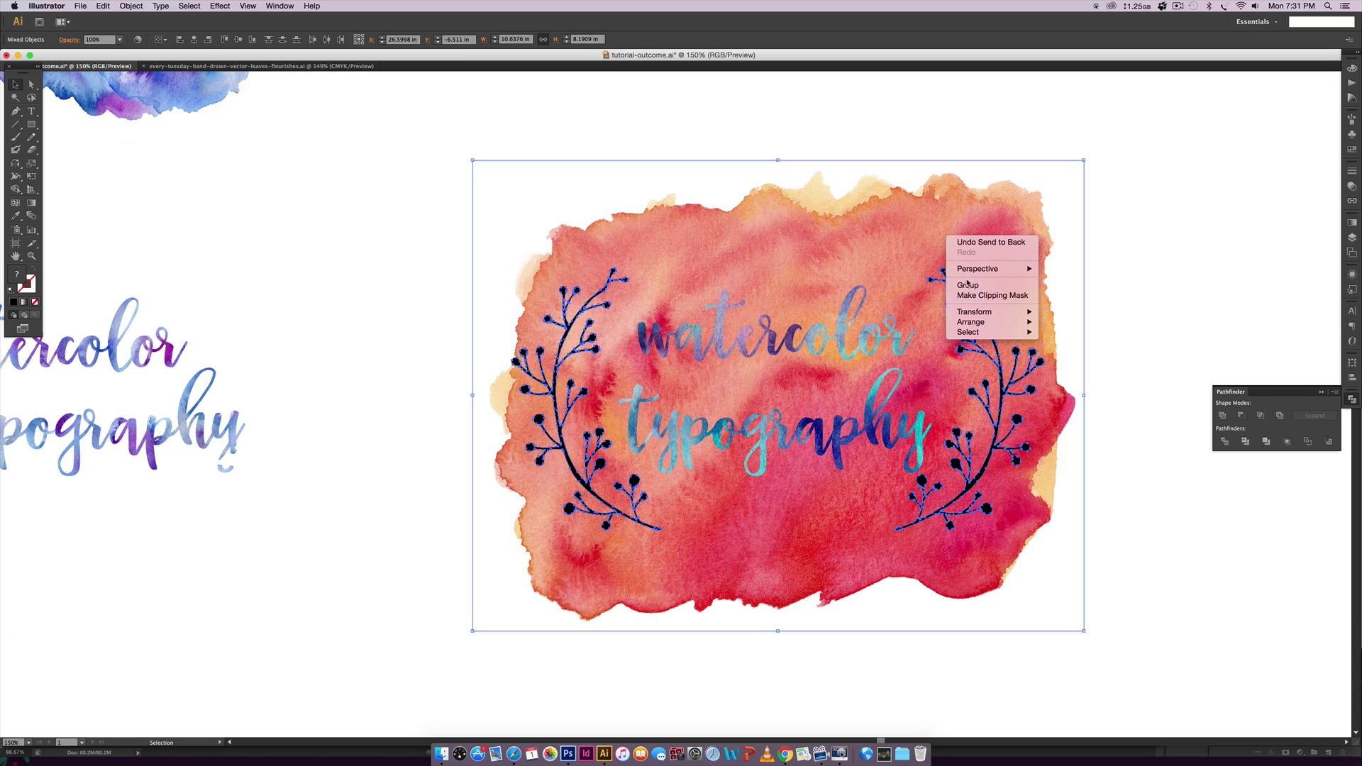
pyautogui.click(966, 295)
pyautogui.click(617, 302)
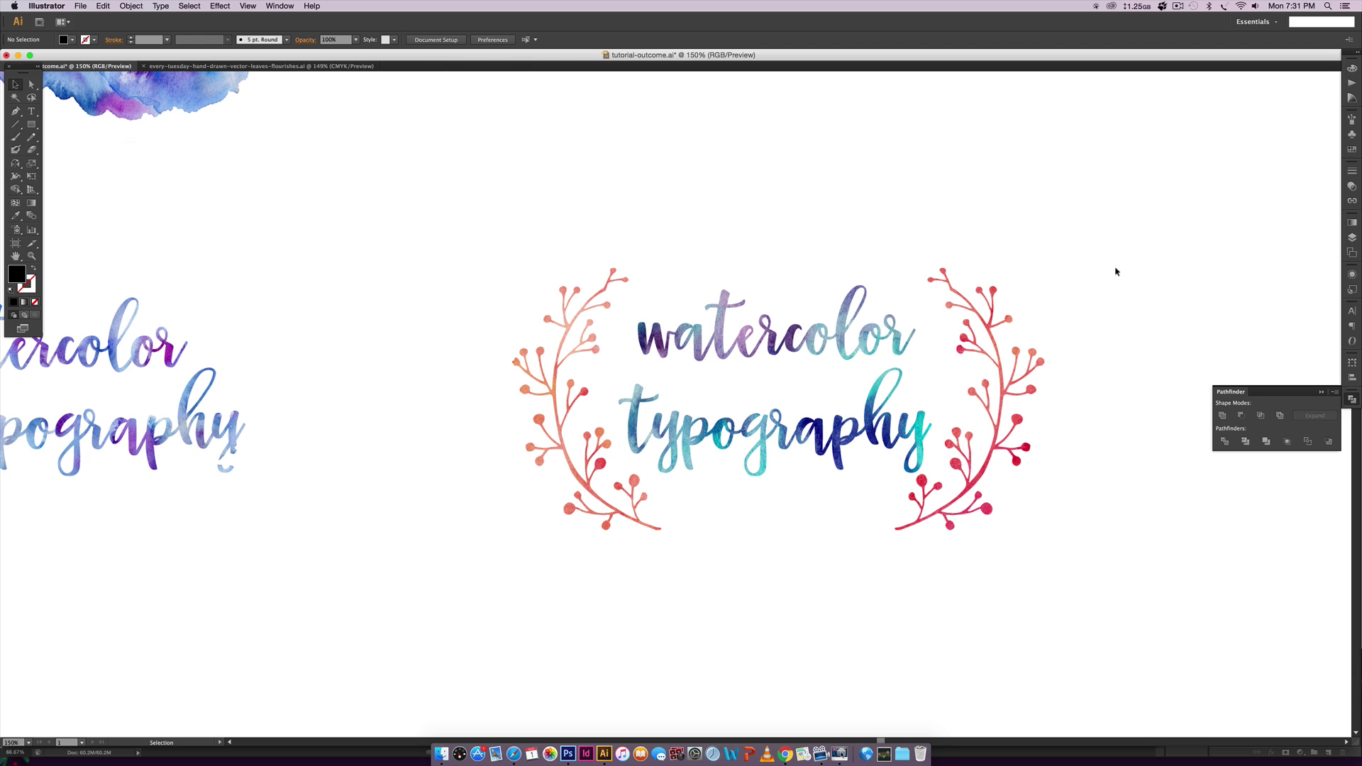
# Examine all the watercolor lettering variations together at 50% zoom
pyautogui.press('super+minus')
pyautogui.press('super+minus')
pyautogui.press('super+minus')
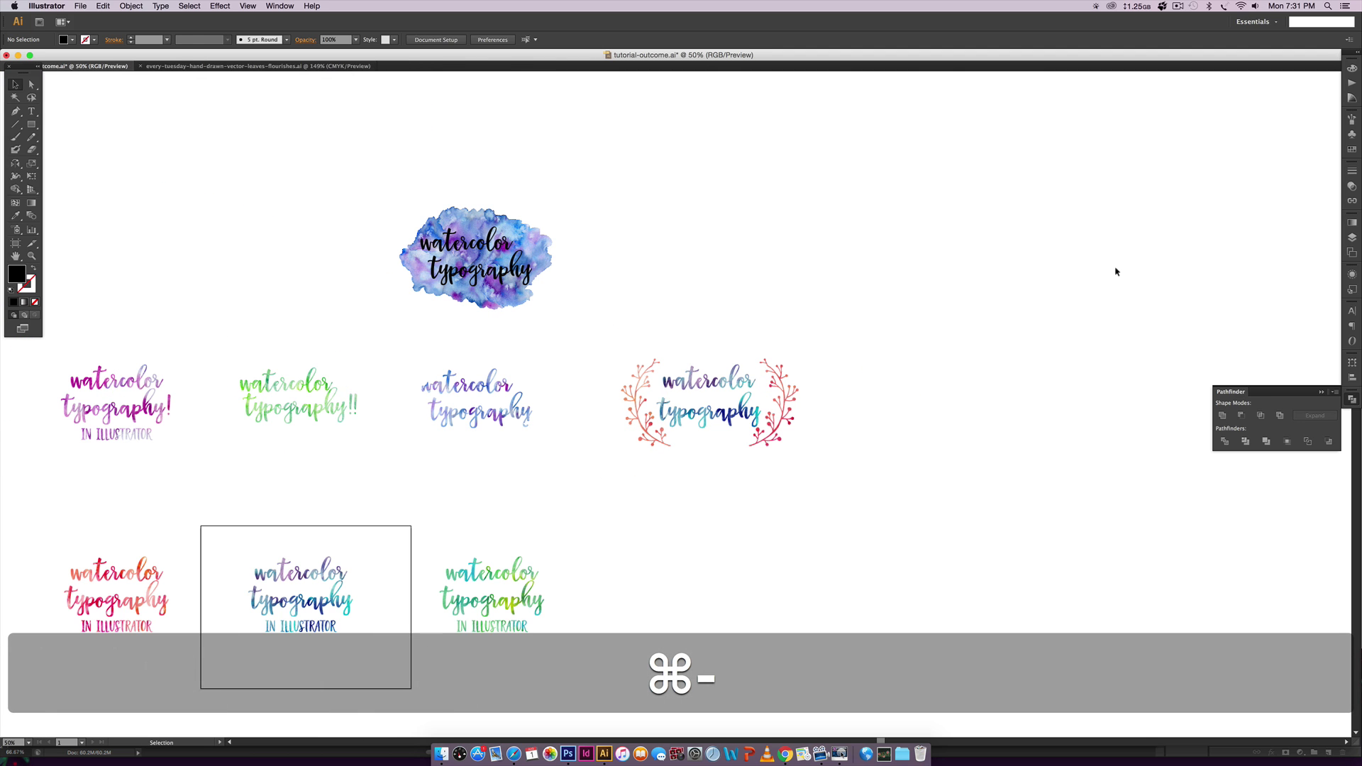
pyautogui.press('space')
pyautogui.hscroll(-10, 873, 357)
pyautogui.scroll(-4, 873, 358)
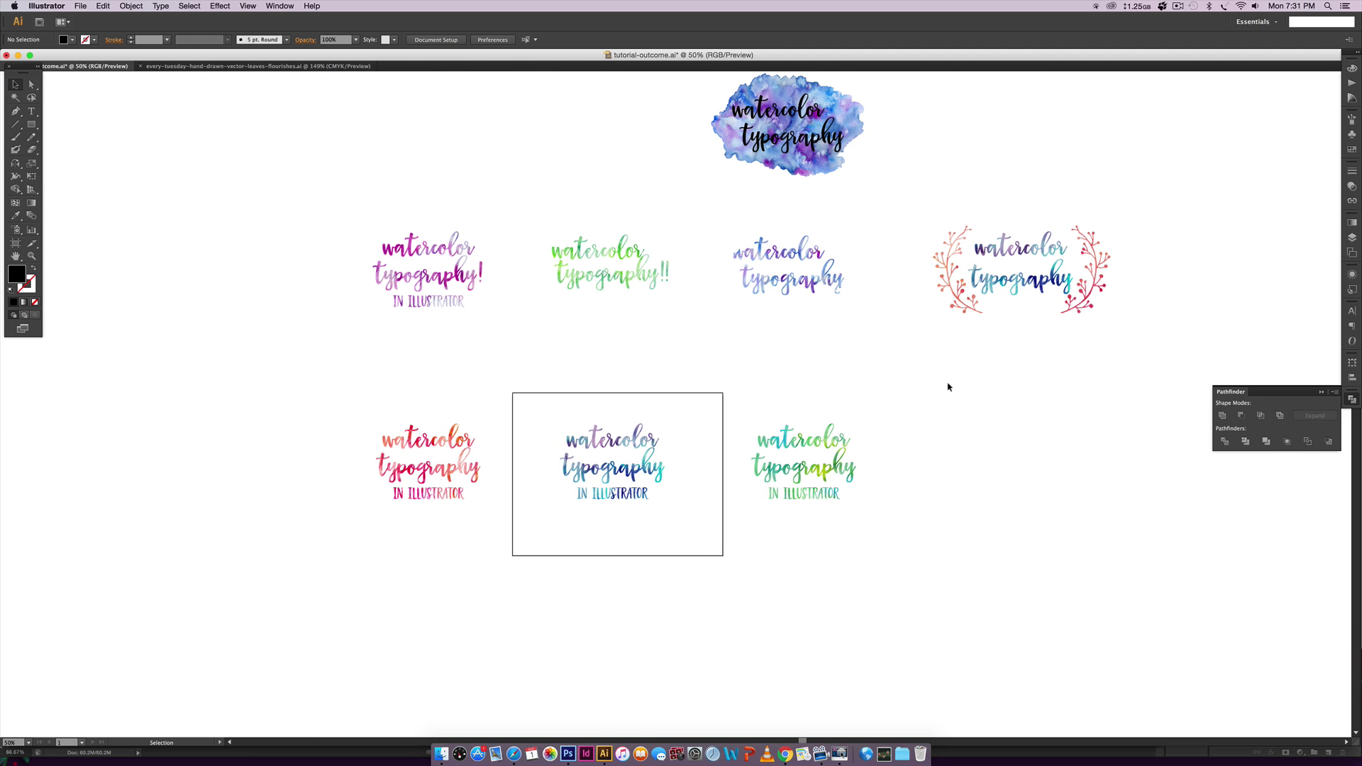